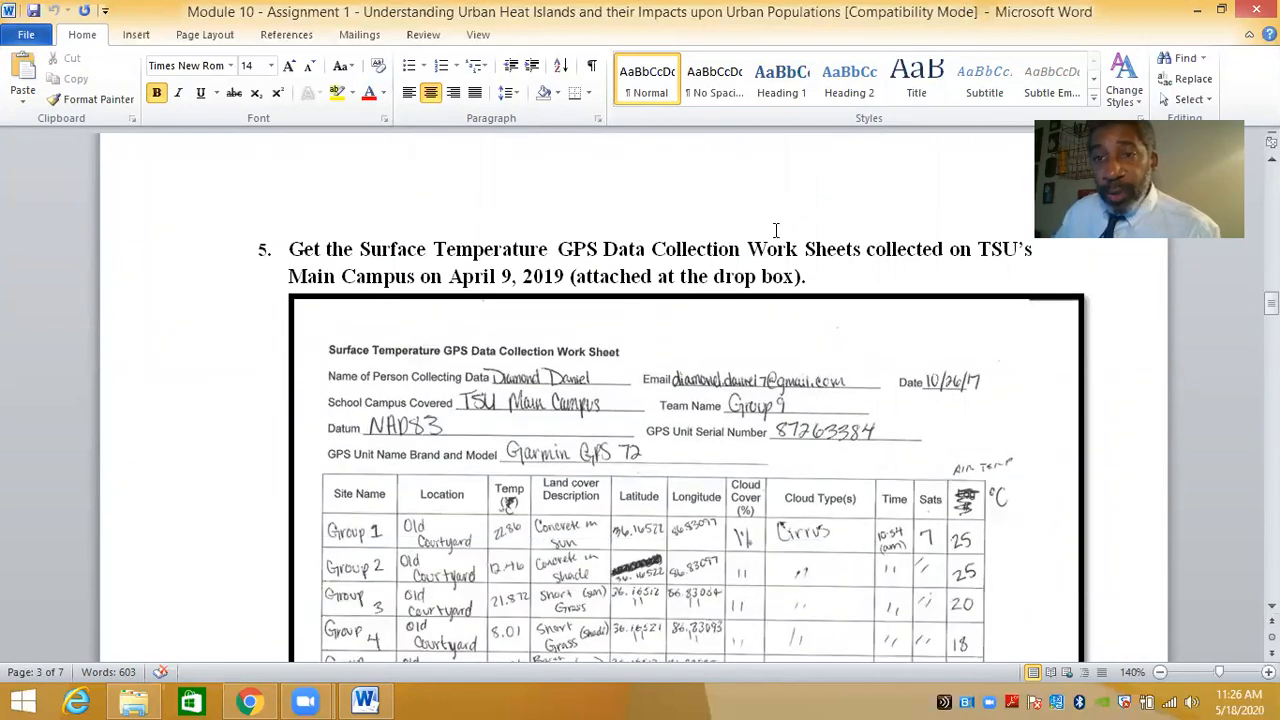
Read through the assignment instructions from the step 5 data collection worksheet to the ArcGIS visibility range example.
scroll(776, 231, down, 1)
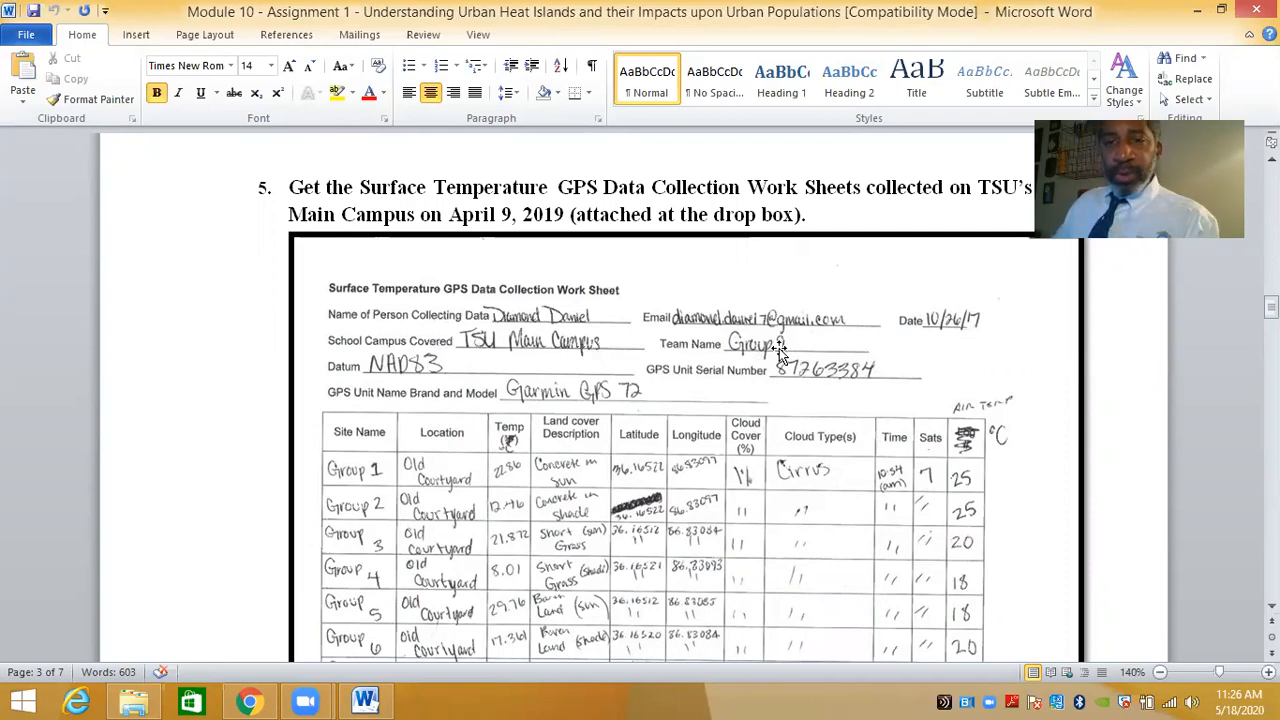
scroll(745, 405, down, 1)
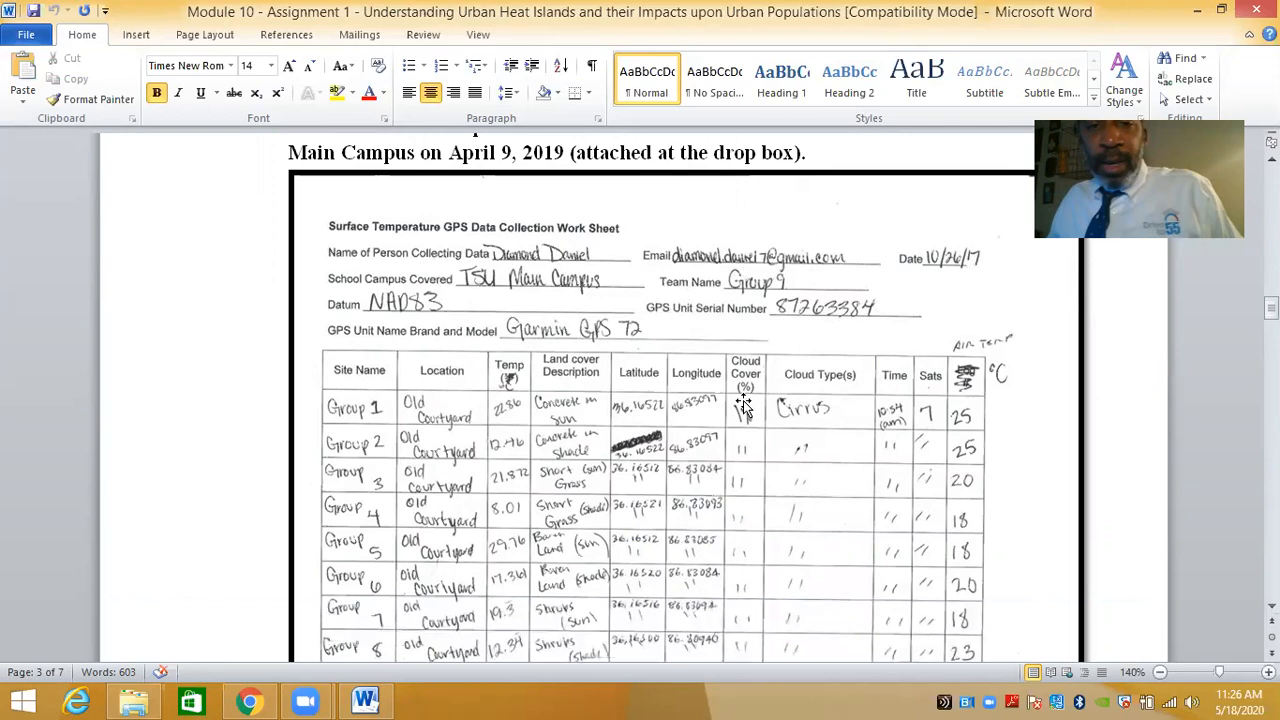
scroll(743, 405, down, 1)
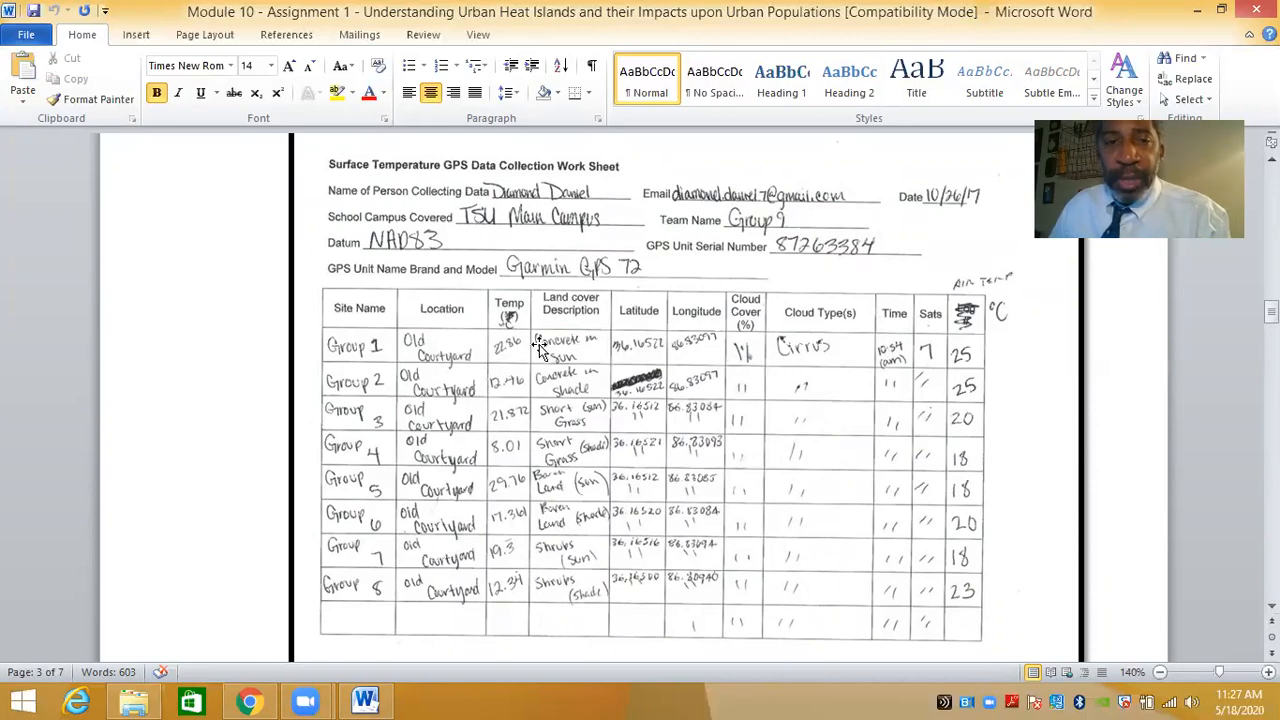
scroll(490, 460, down, 12)
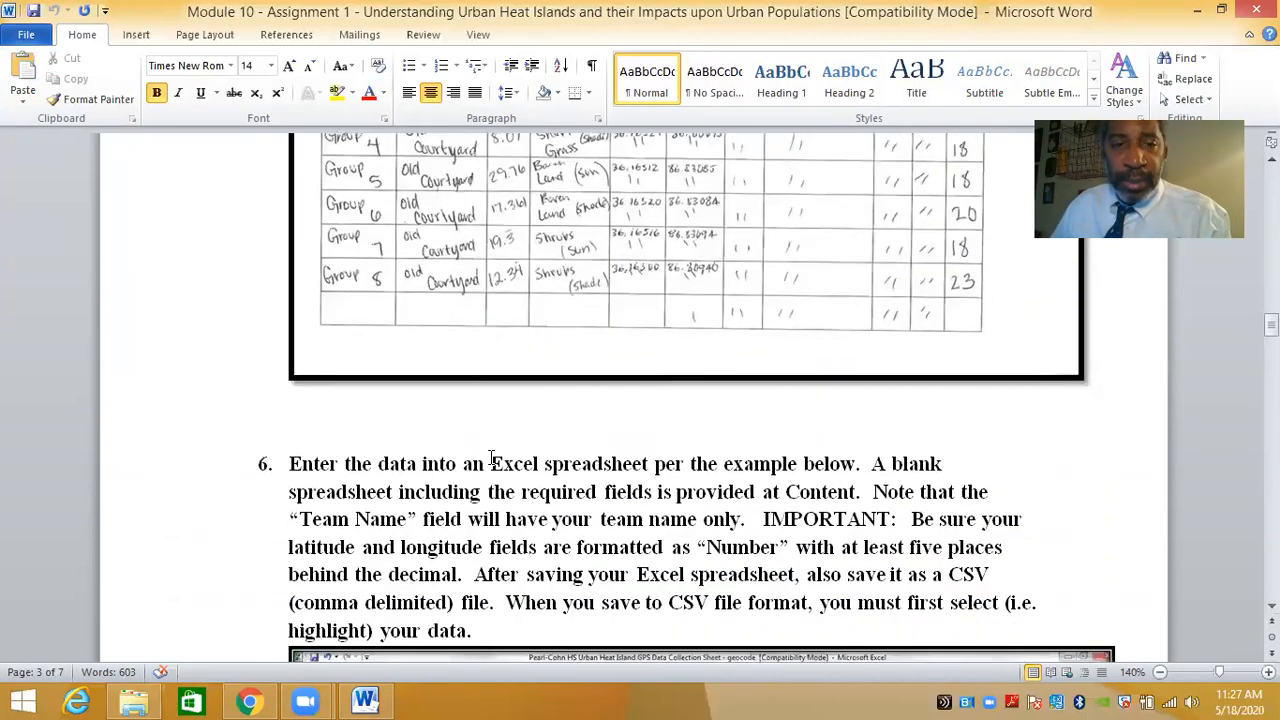
scroll(490, 460, up, 2)
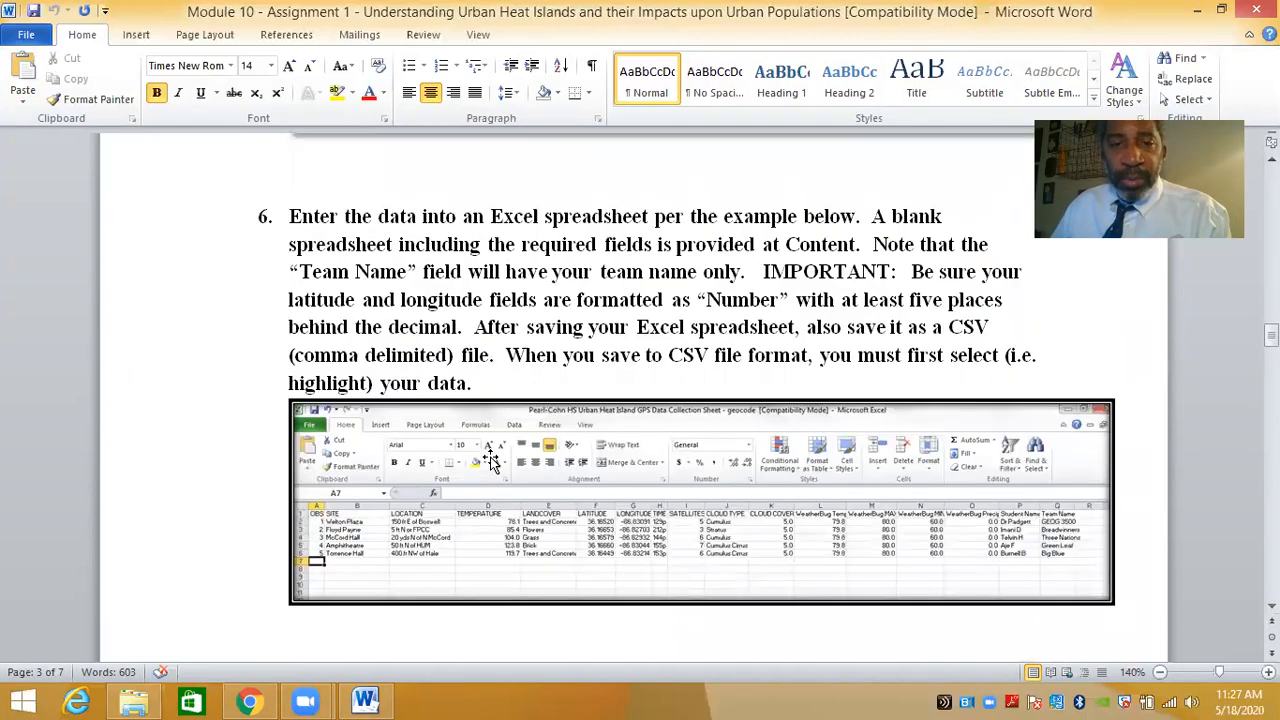
scroll(490, 460, down, 8)
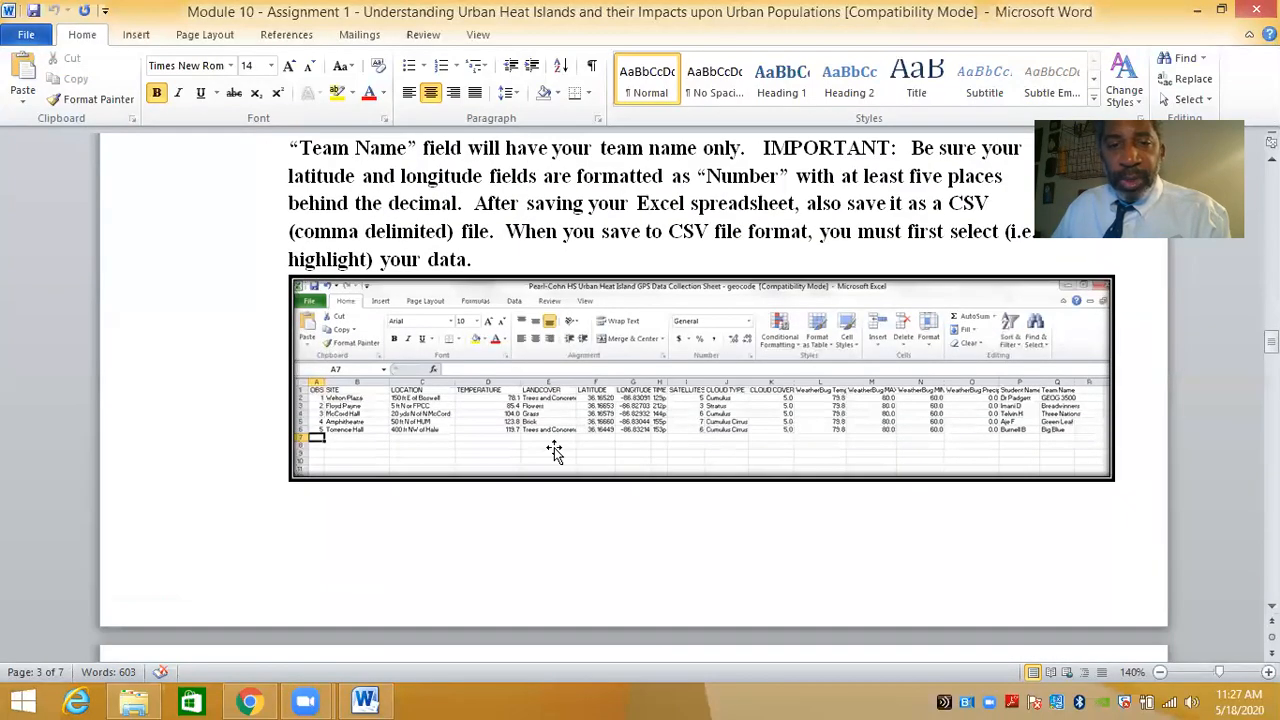
scroll(555, 448, down, 15)
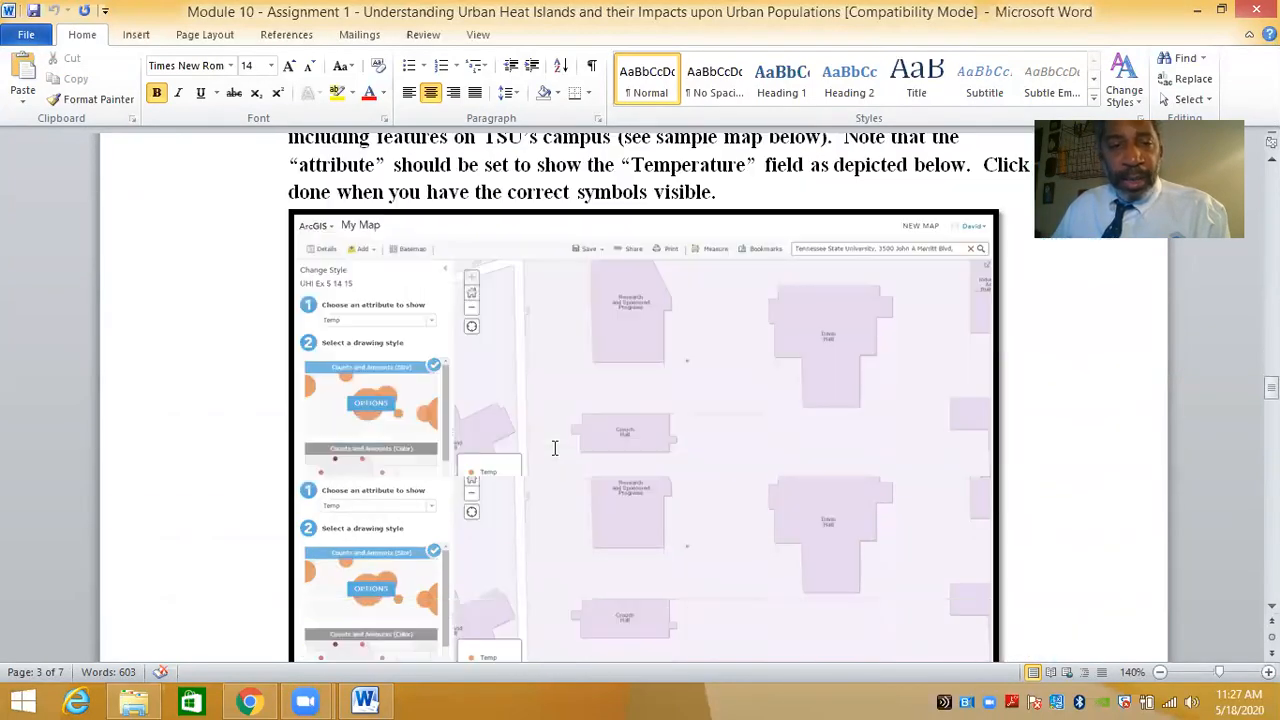
scroll(555, 448, down, 12)
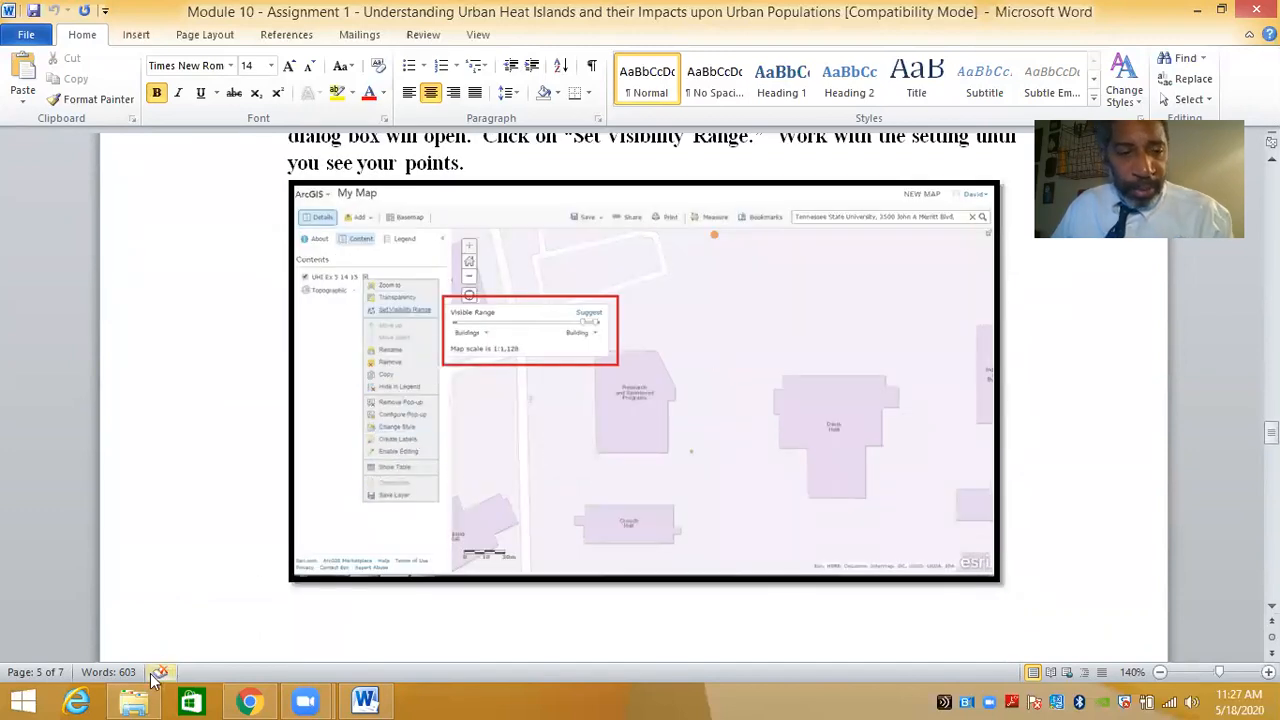
Open the PDF Urban Heat Islands Exercise GPS Data 4 3 2019 TSU Main Campus and read through its first worksheet.
click(136, 700)
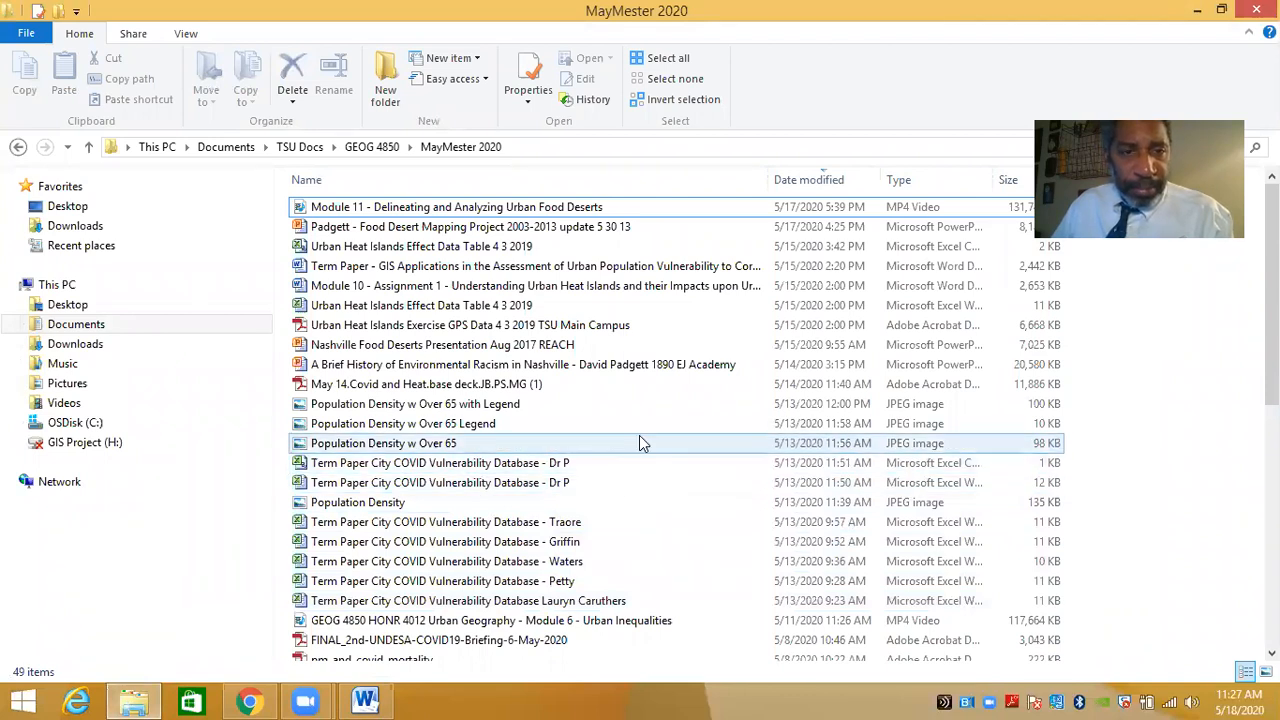
double_click(690, 328)
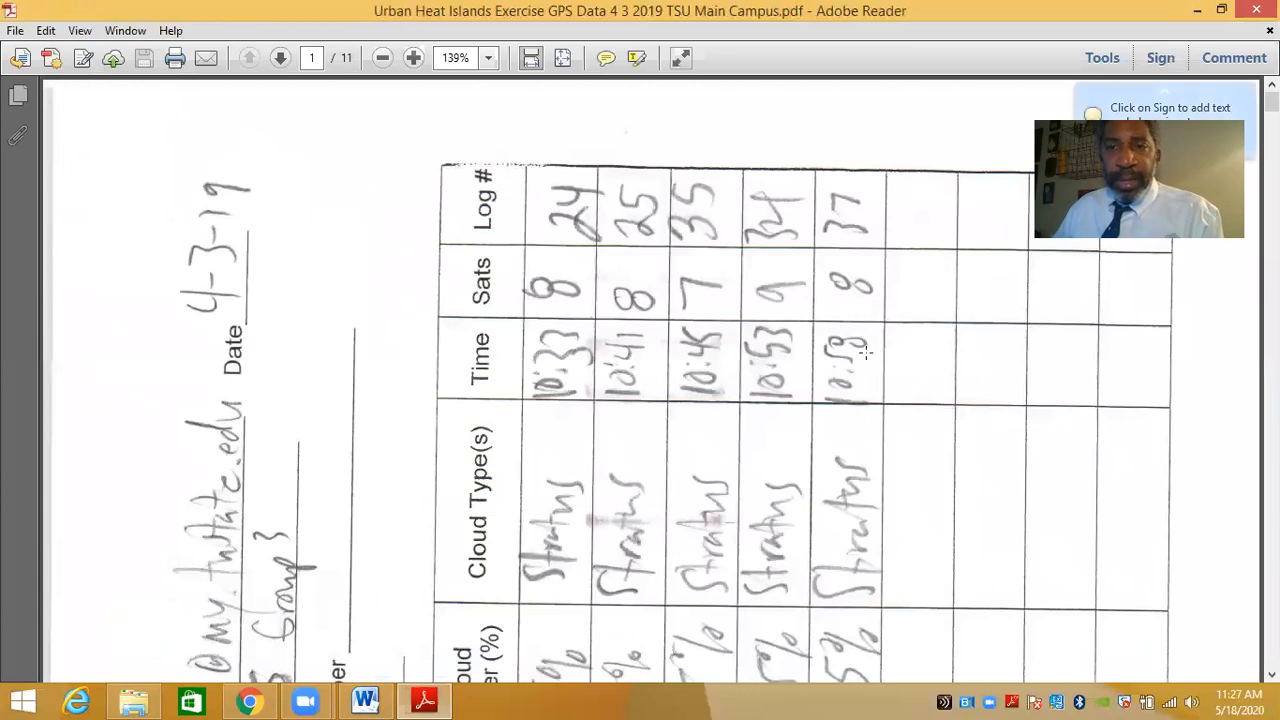
scroll(870, 355, down, 2)
scroll(875, 360, down, 10)
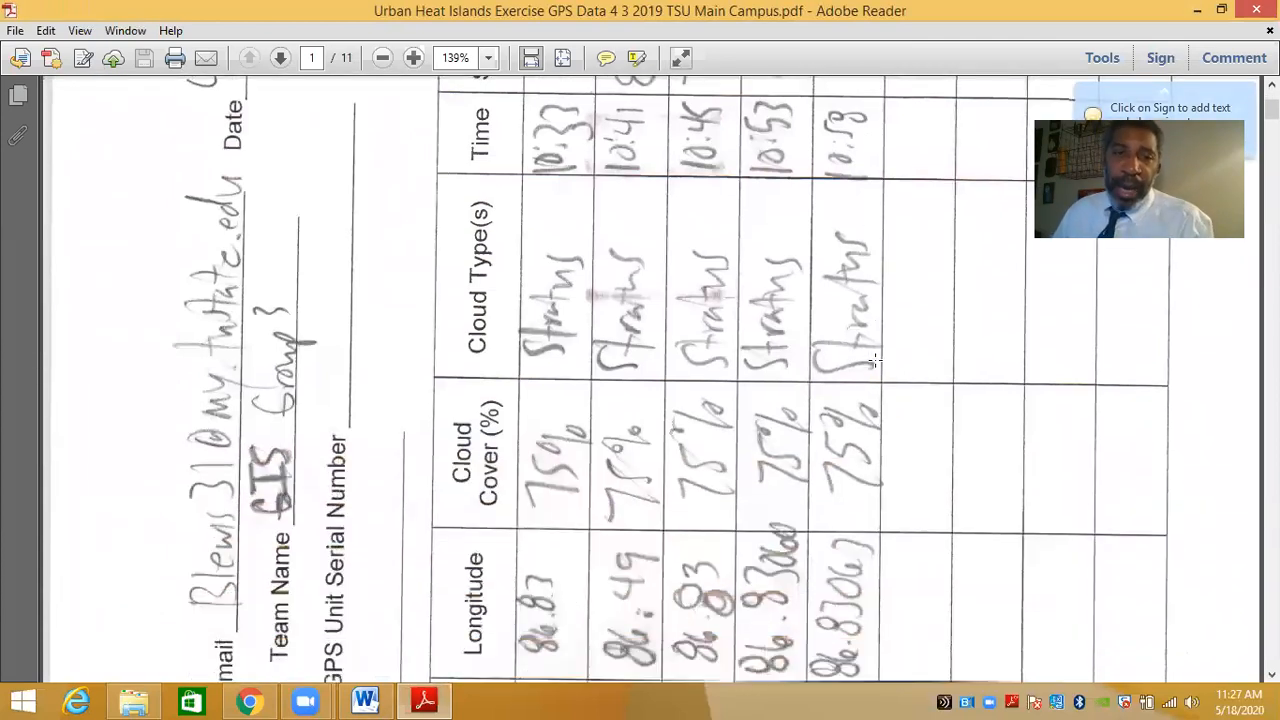
scroll(875, 360, down, 8)
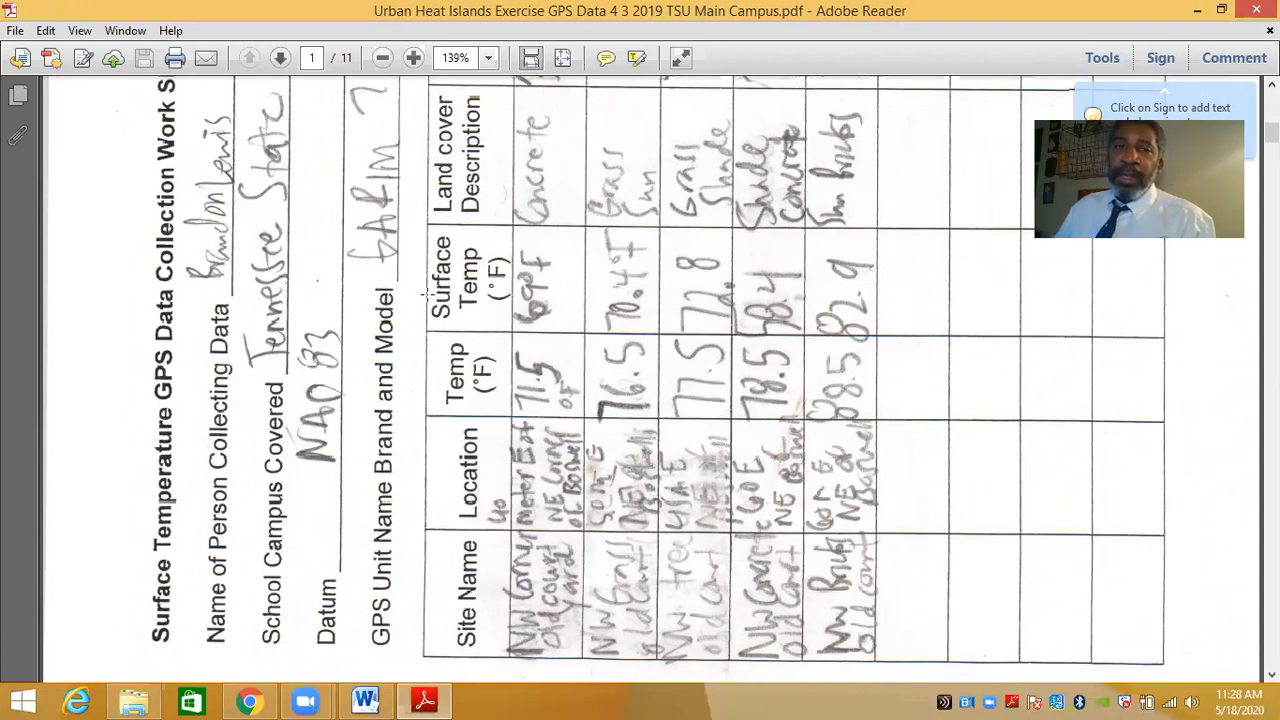
Review the first worksheet's land cover, coordinate, cloud and time columns, and browse on to the worksheet on page 3.
scroll(645, 330, up, 1)
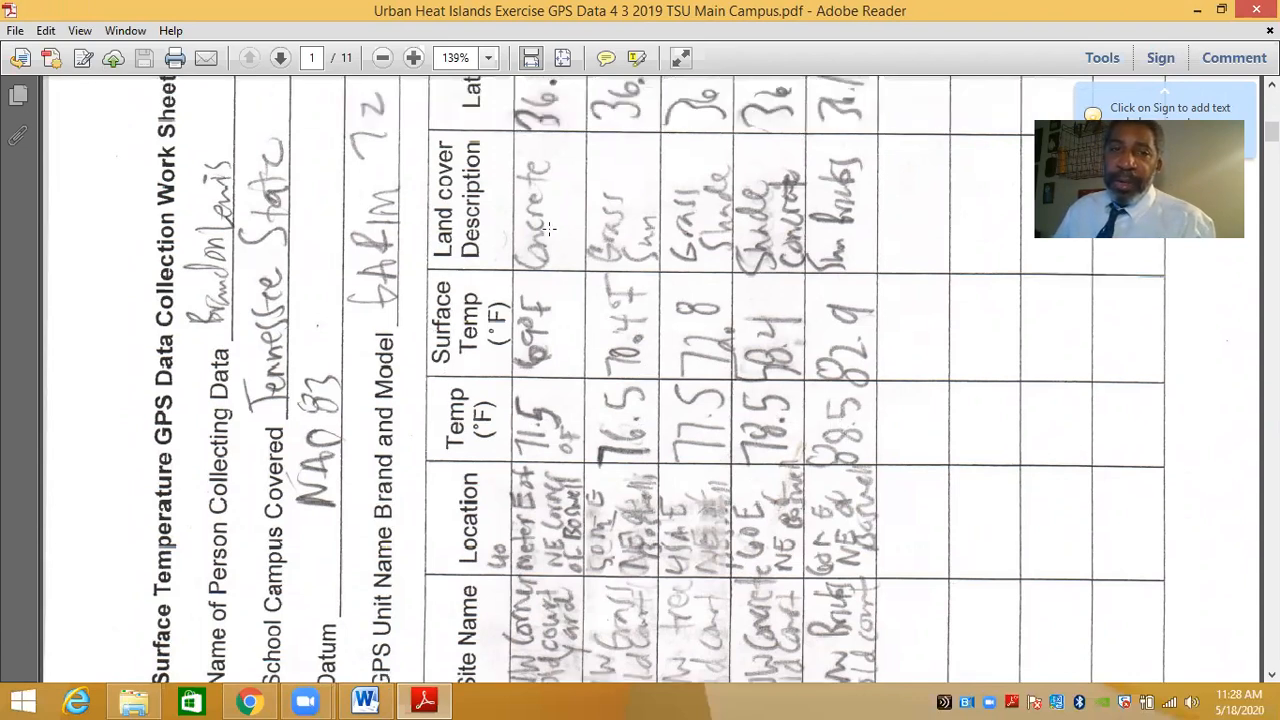
scroll(673, 190, up, 6)
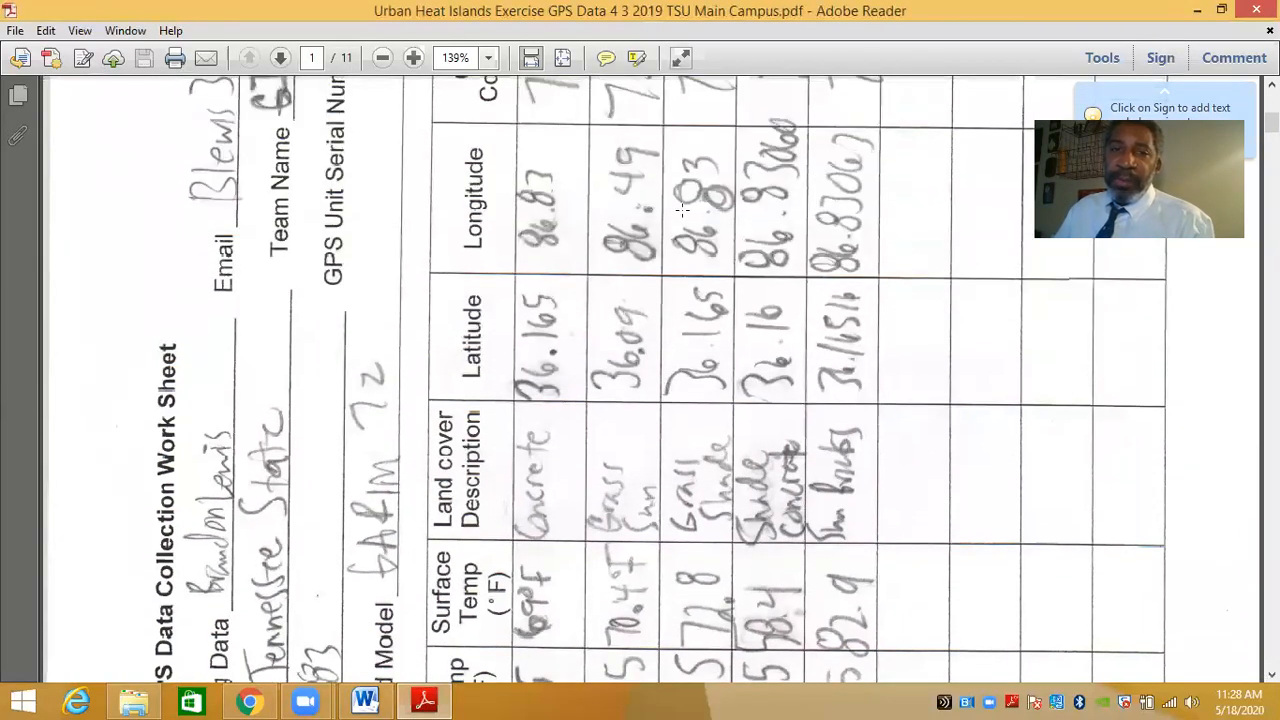
scroll(732, 343, up, 1)
scroll(732, 343, up, 9)
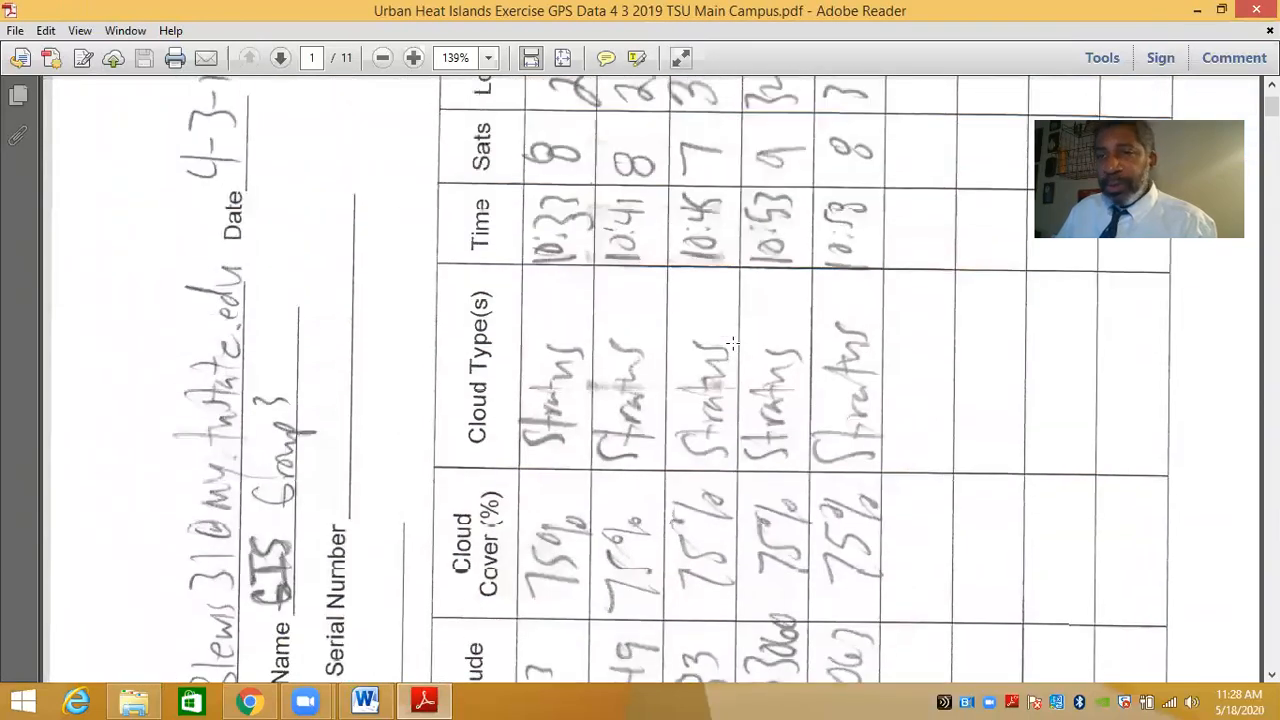
scroll(732, 343, up, 3)
scroll(732, 343, down, 20)
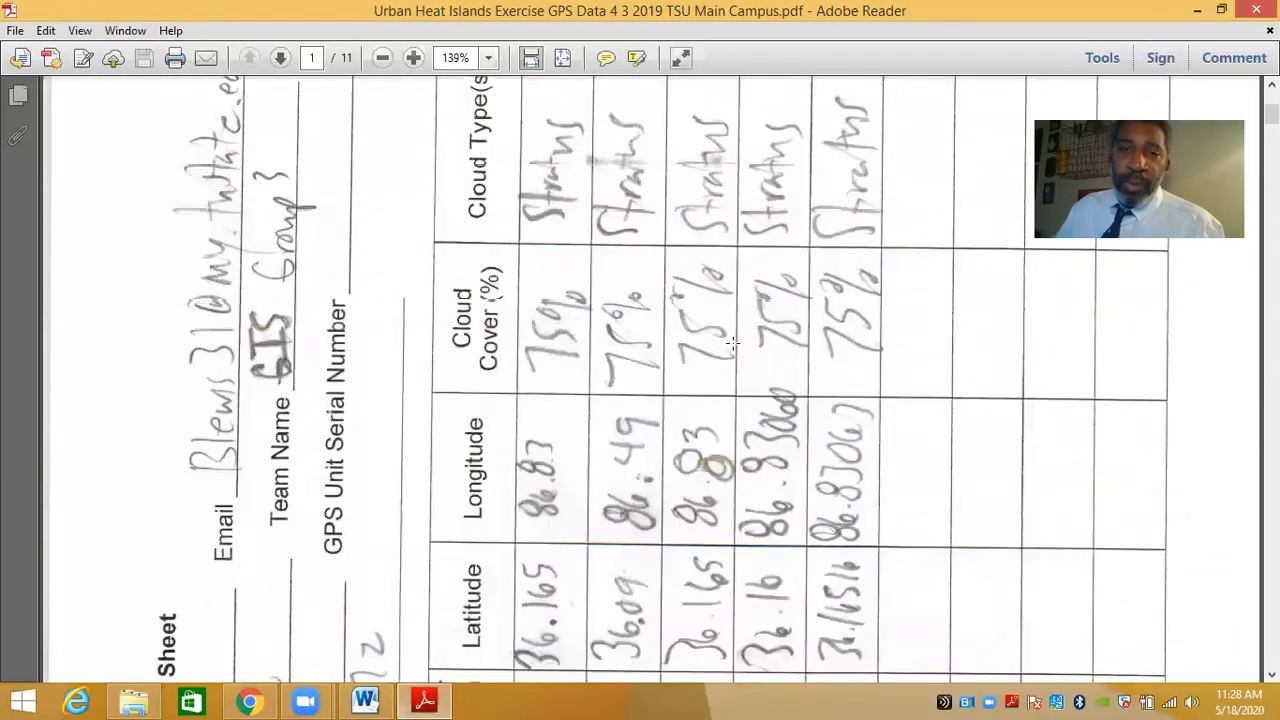
scroll(732, 343, down, 20)
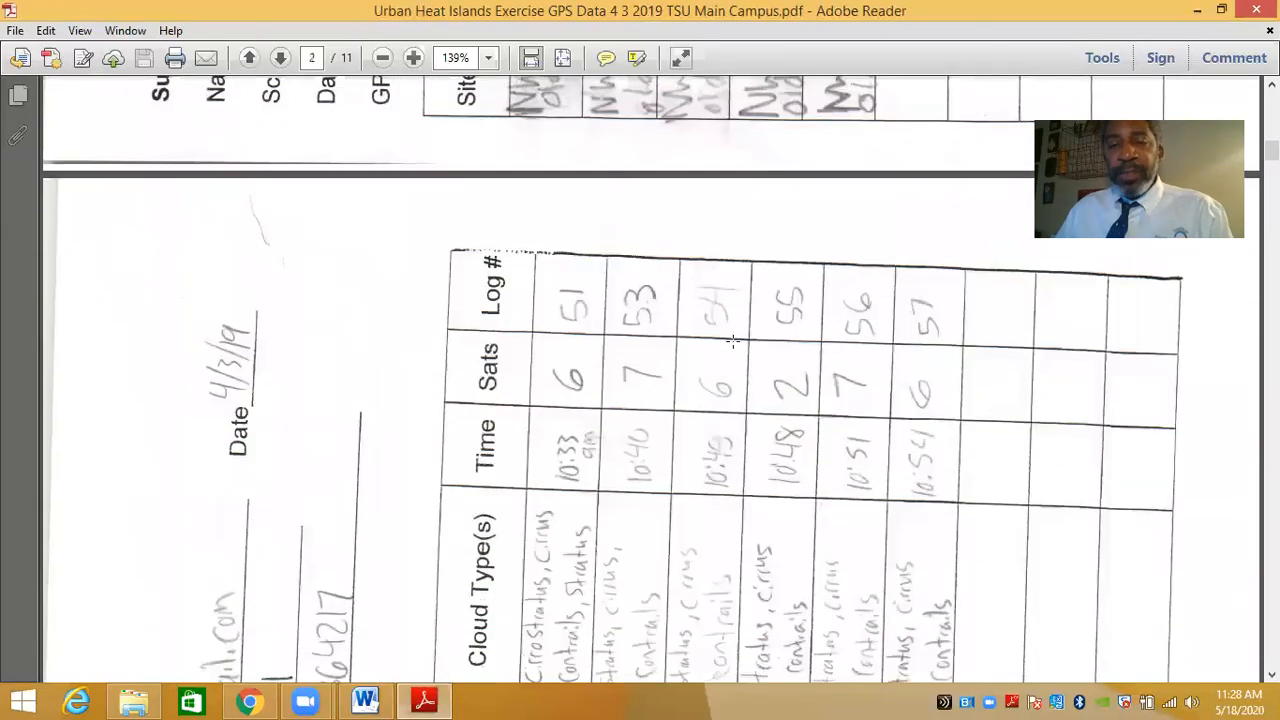
scroll(732, 343, down, 20)
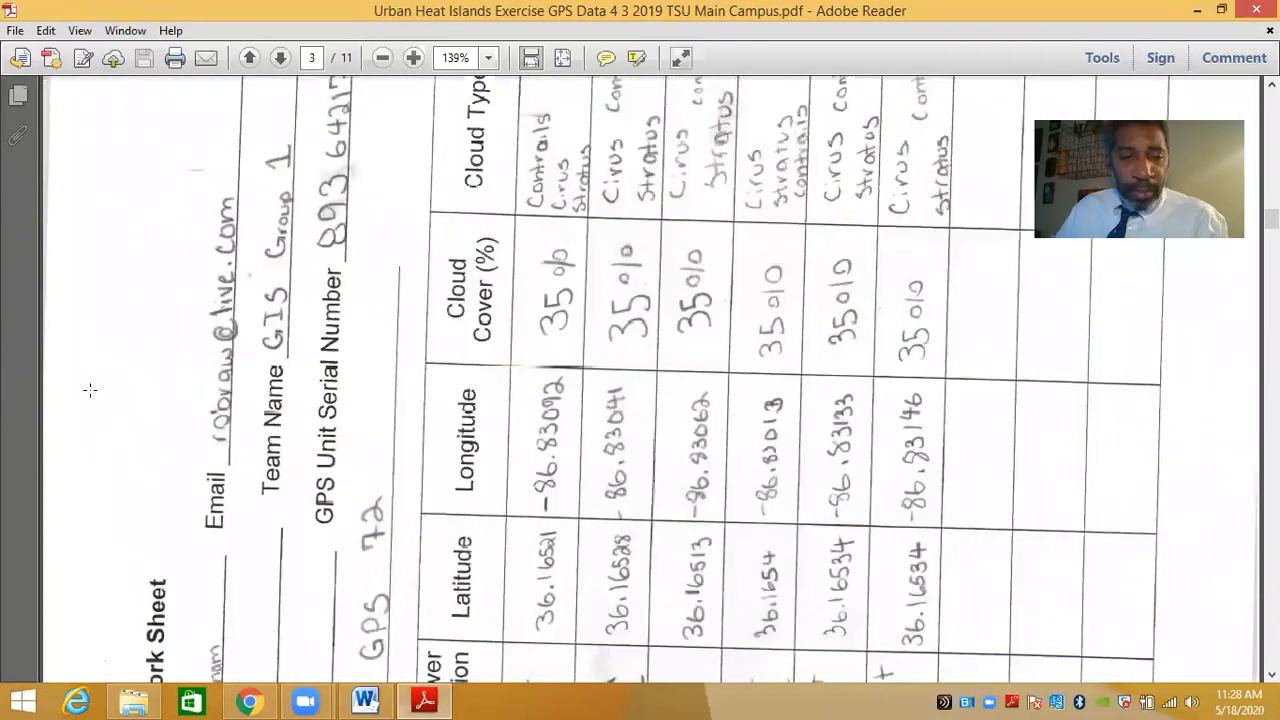
Open the Excel workbook Urban Heat Islands Effect Data Table 4 3 2019 and enlarge the sheet view to 130%.
click(133, 701)
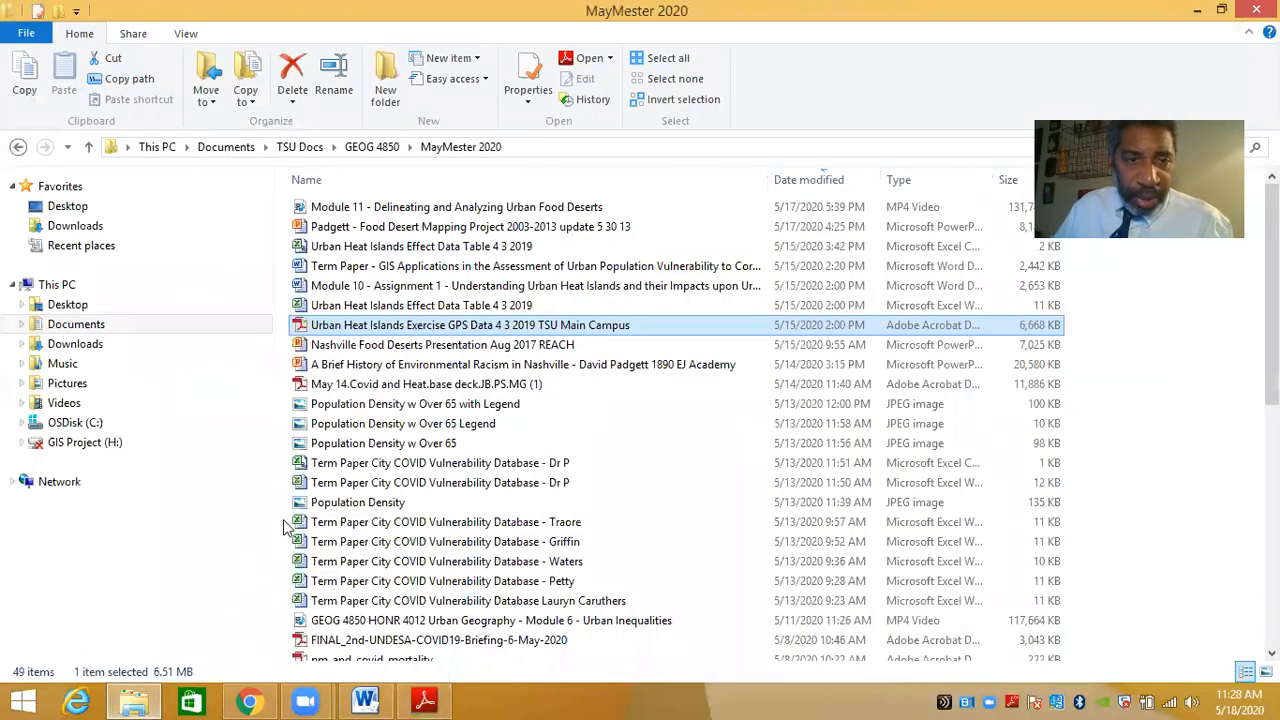
double_click(300, 306)
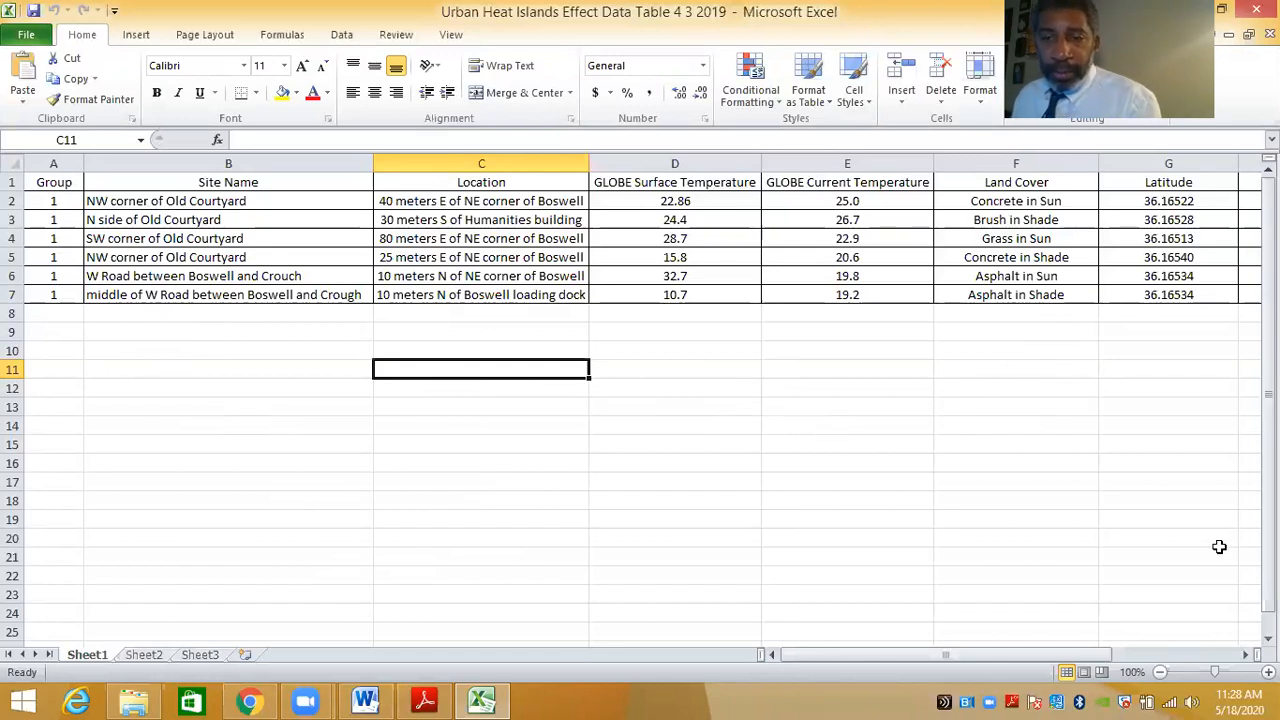
click(1268, 672)
click(1268, 672)
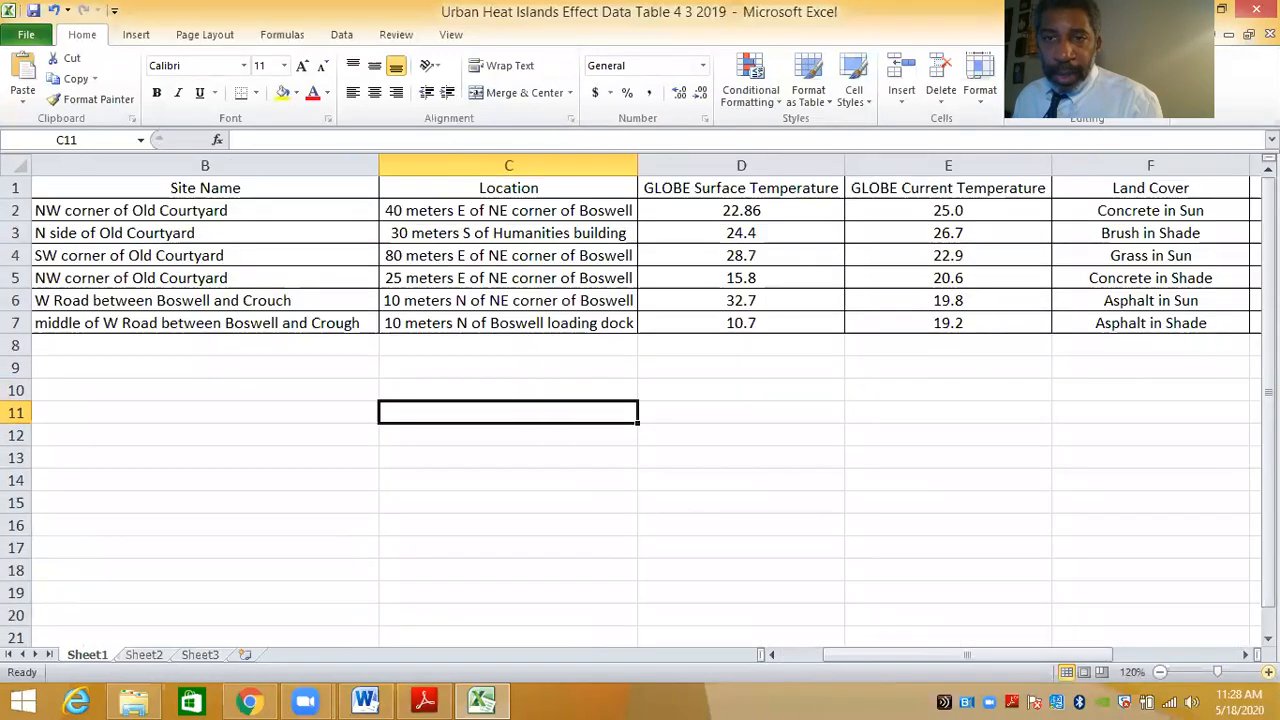
click(1268, 672)
Examine the data table's columns from Site Name through Time, including temperature, land cover, latitude and longitude.
drag(1130, 657, 1185, 662)
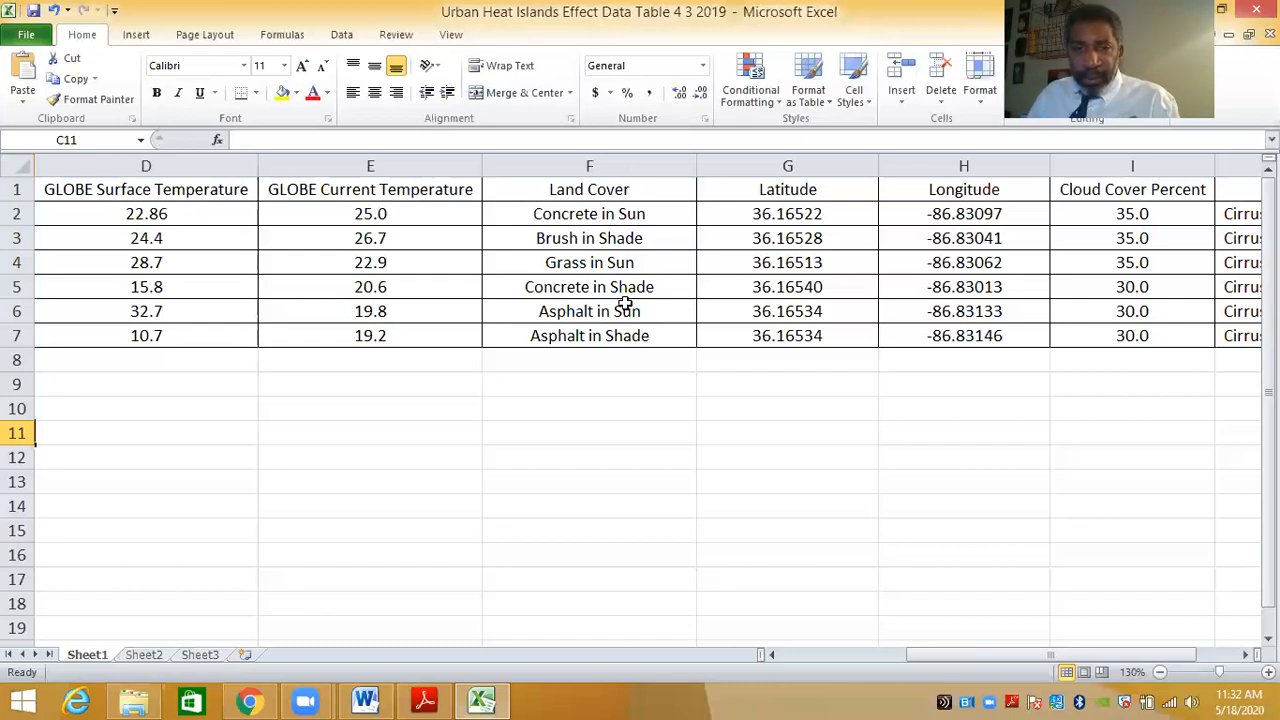
drag(920, 658, 957, 658)
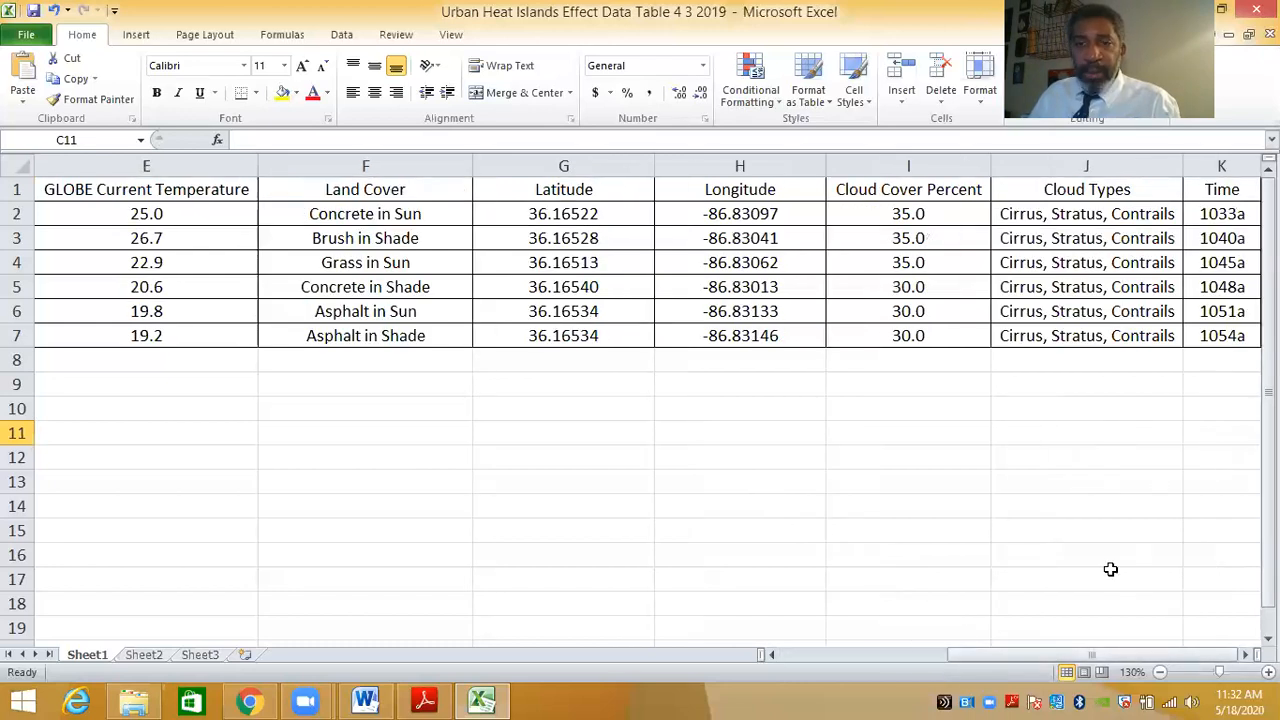
drag(1057, 660, 946, 665)
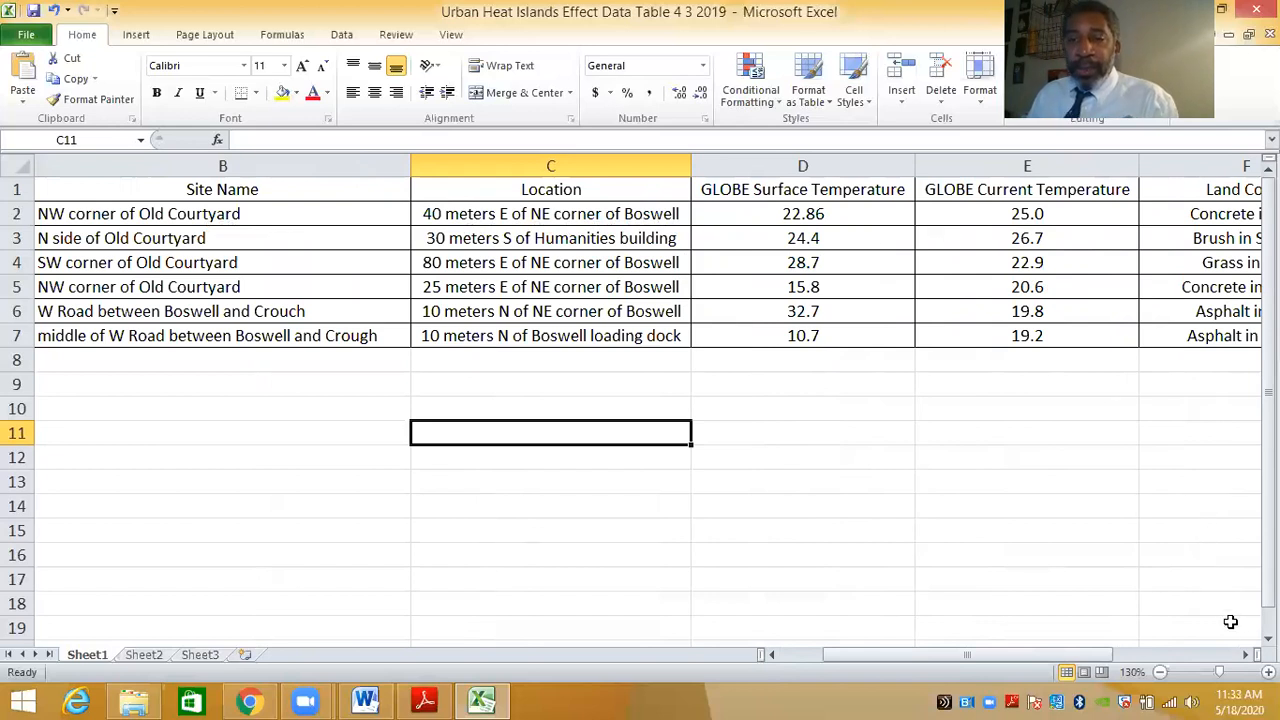
click(1245, 655)
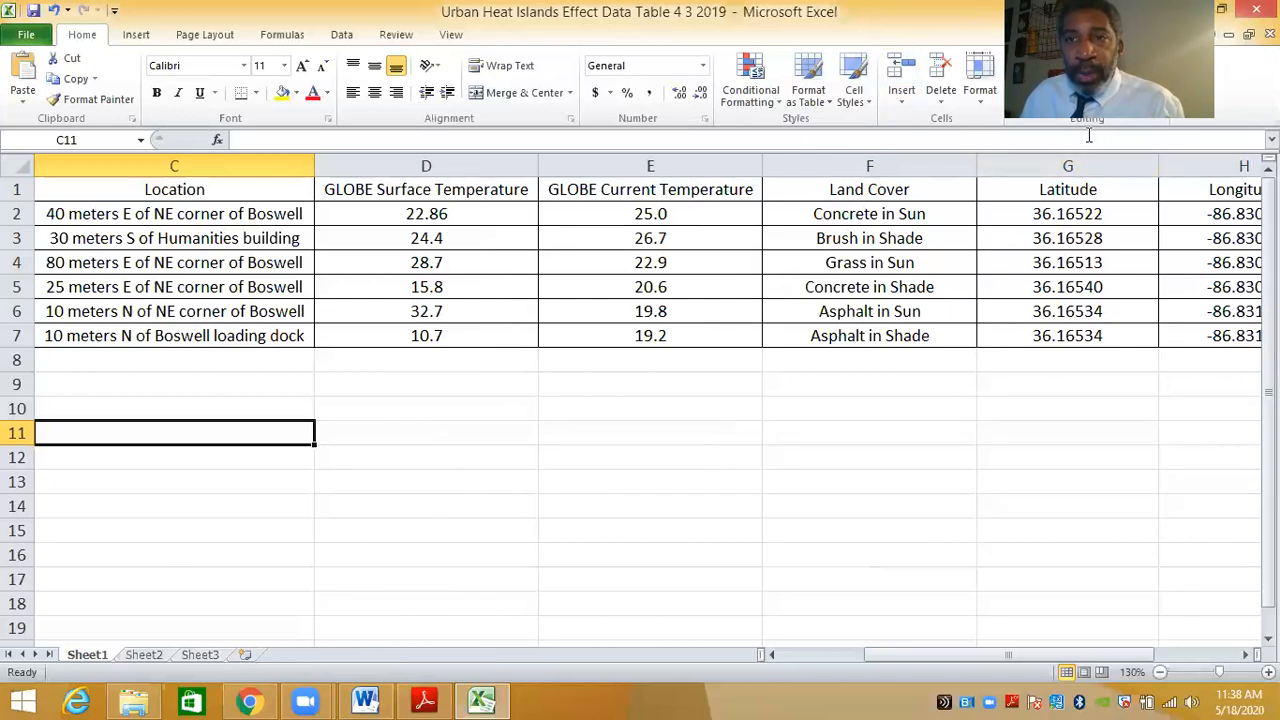
Minimize the spreadsheet, folder, PDF and assignment windows and switch to the ArcGIS My Map page in Chrome.
click(1197, 10)
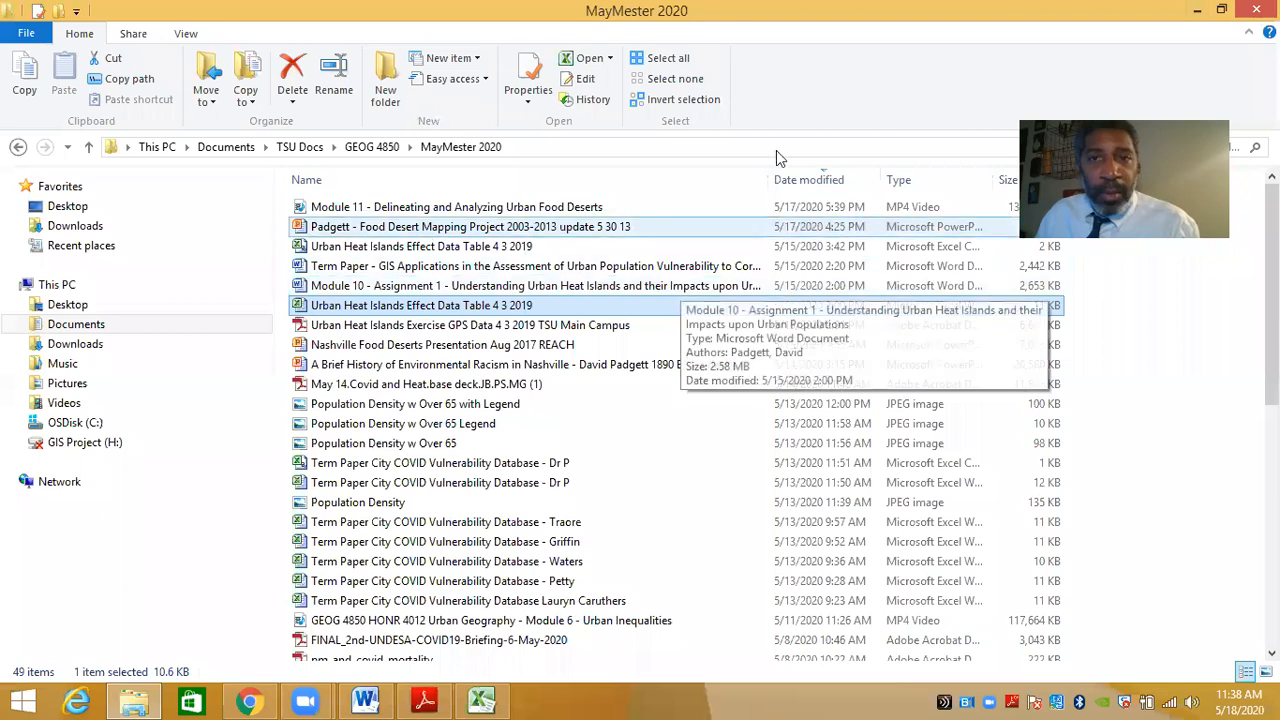
click(1197, 10)
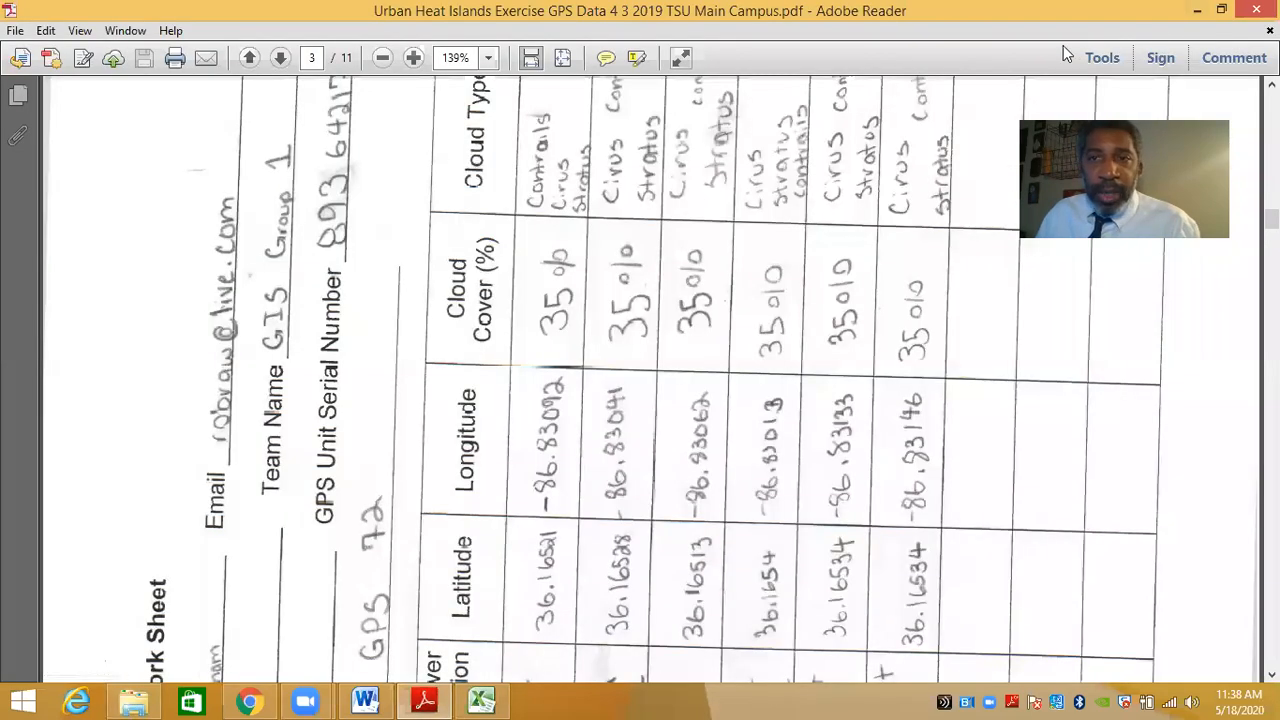
click(1200, 12)
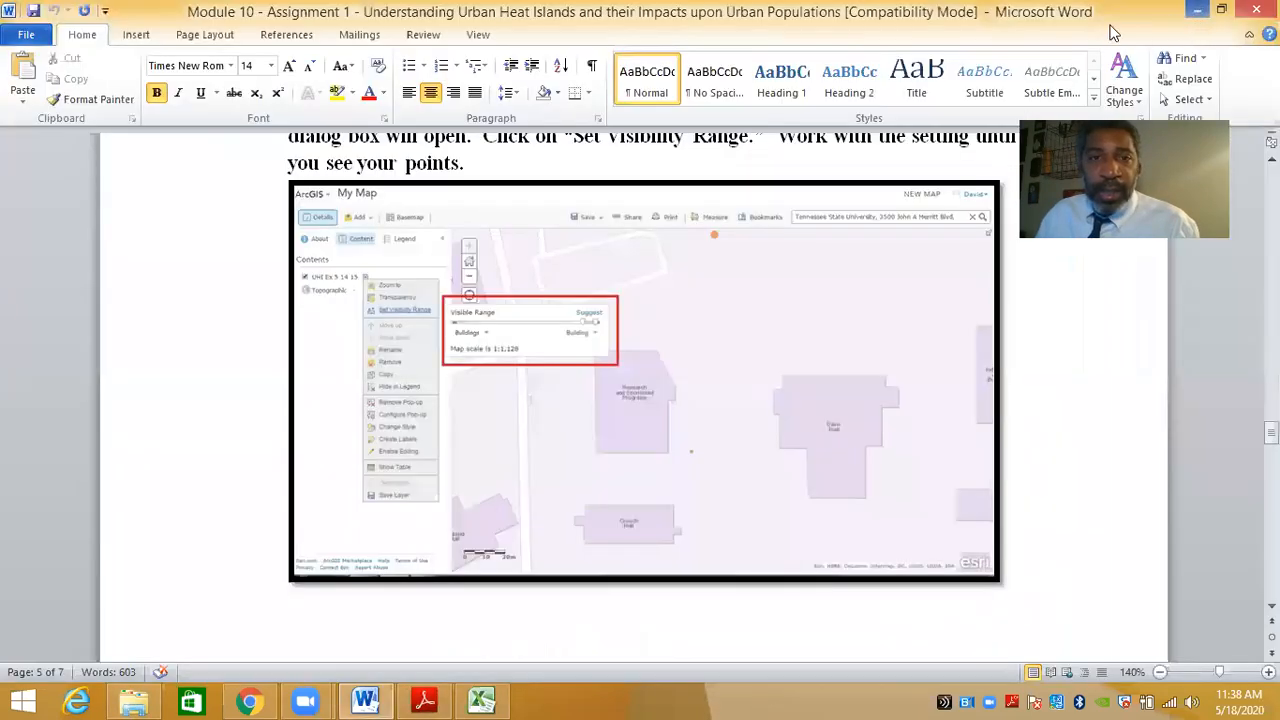
click(1195, 10)
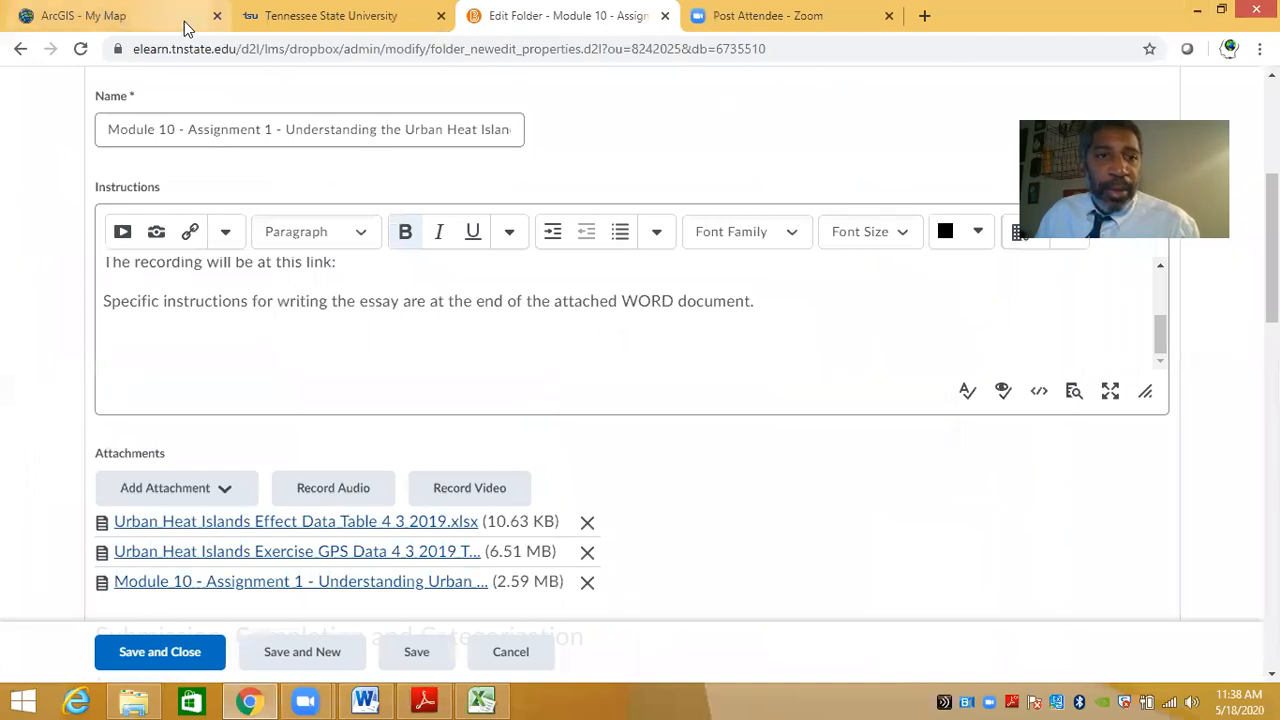
click(172, 27)
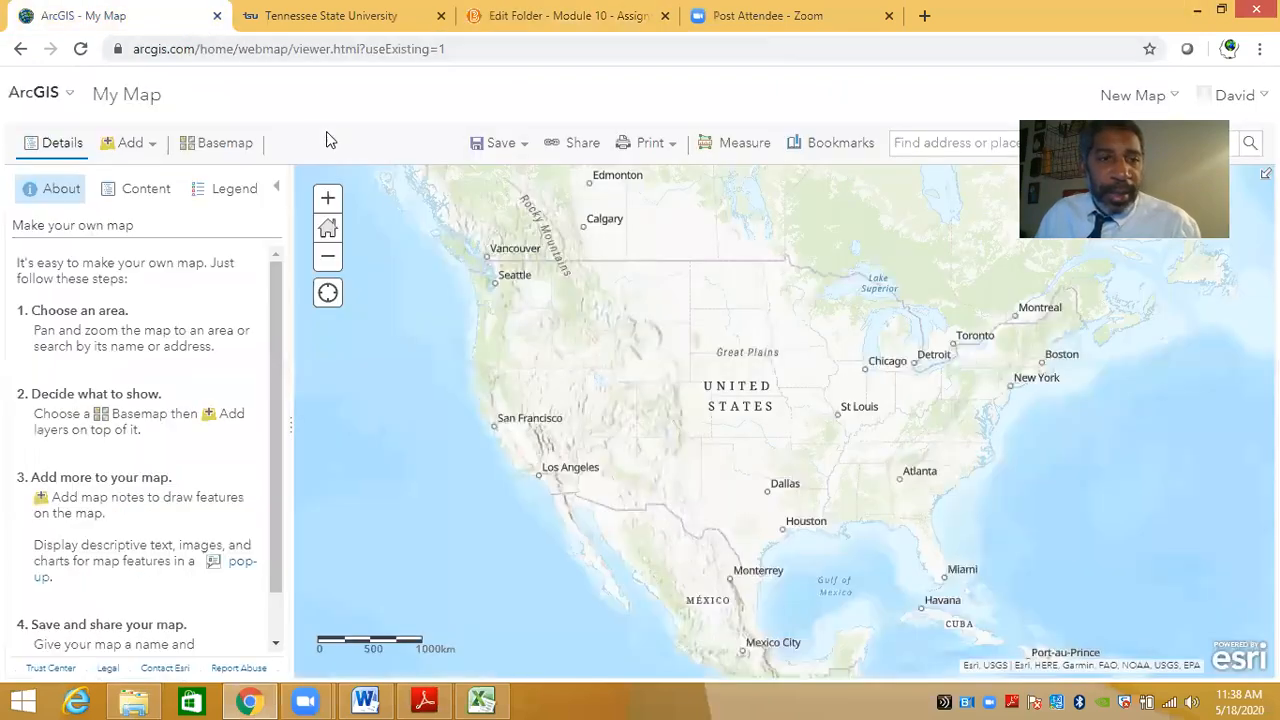
Import the CSV file Urban Heat Islands Effect Data Table 4 3 2019 into the map as a layer from file.
click(124, 150)
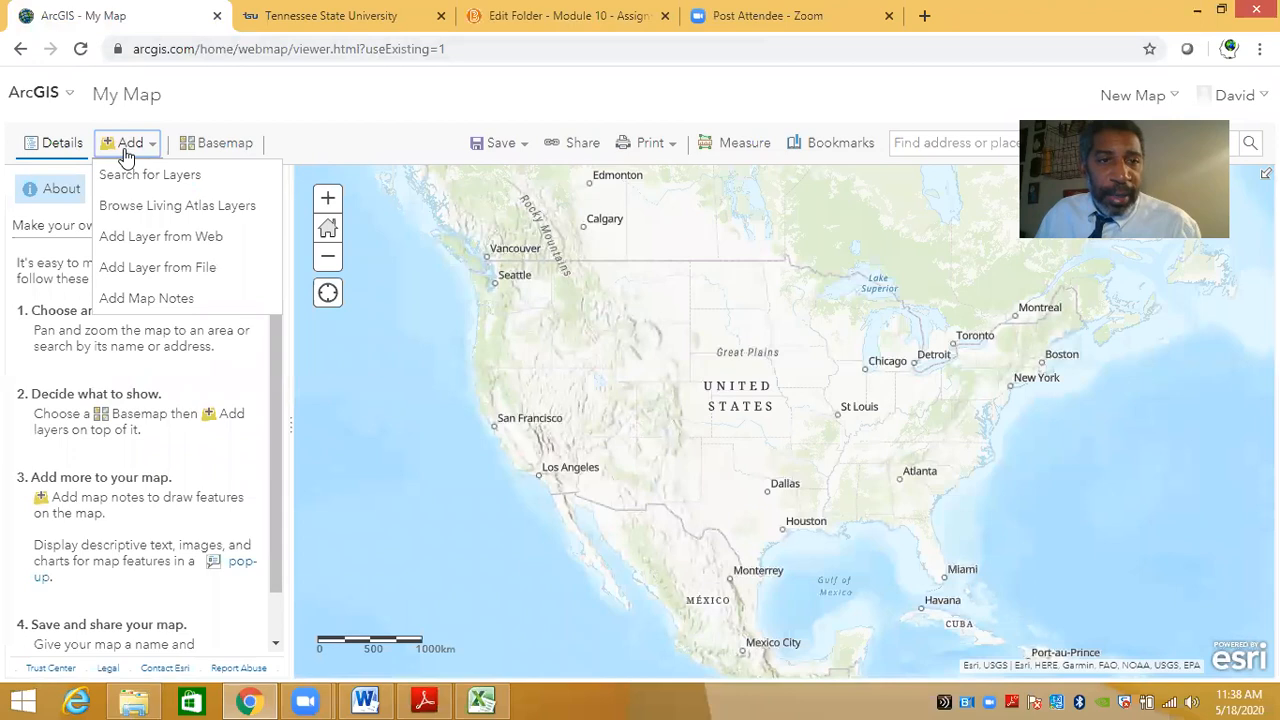
click(139, 267)
click(473, 444)
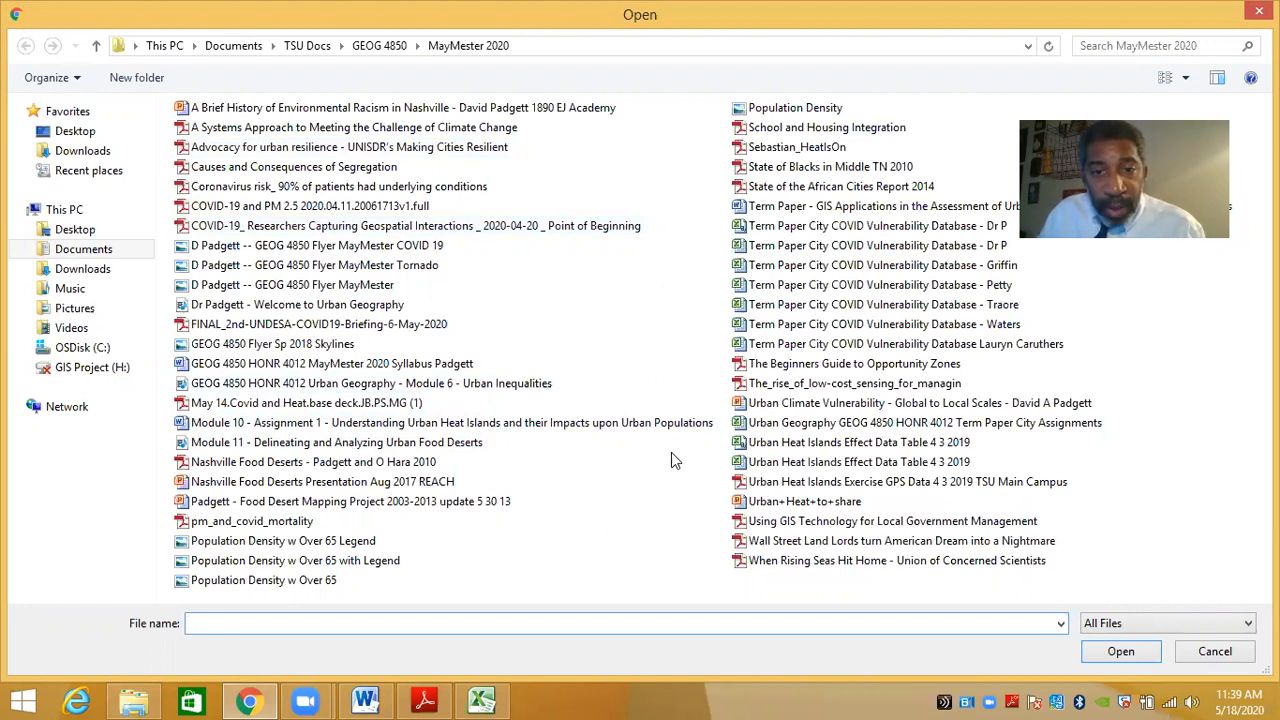
click(745, 443)
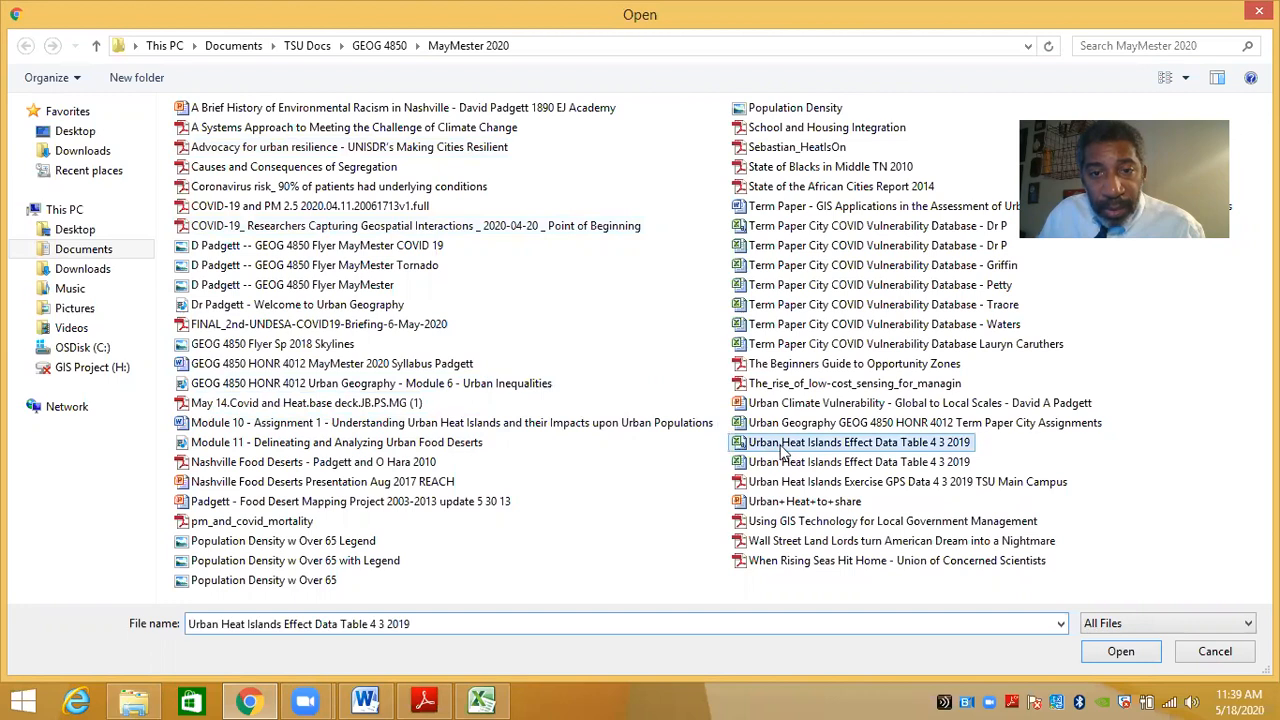
click(1121, 651)
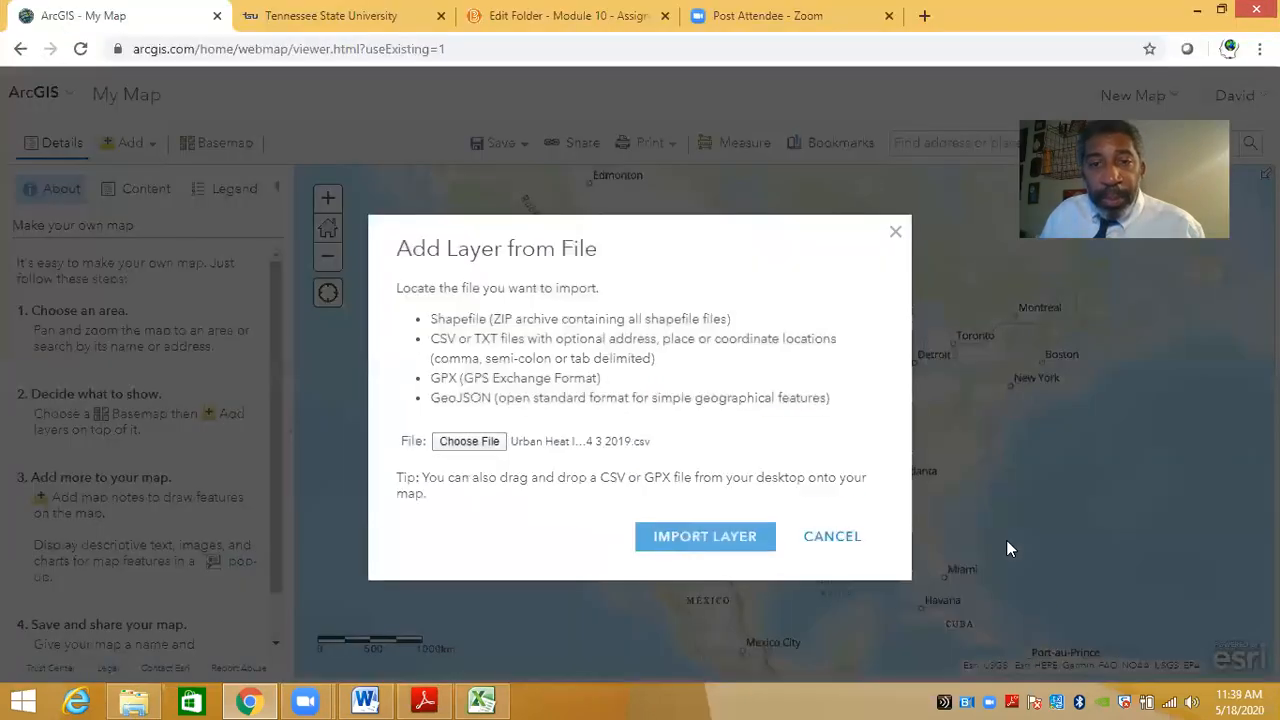
click(688, 530)
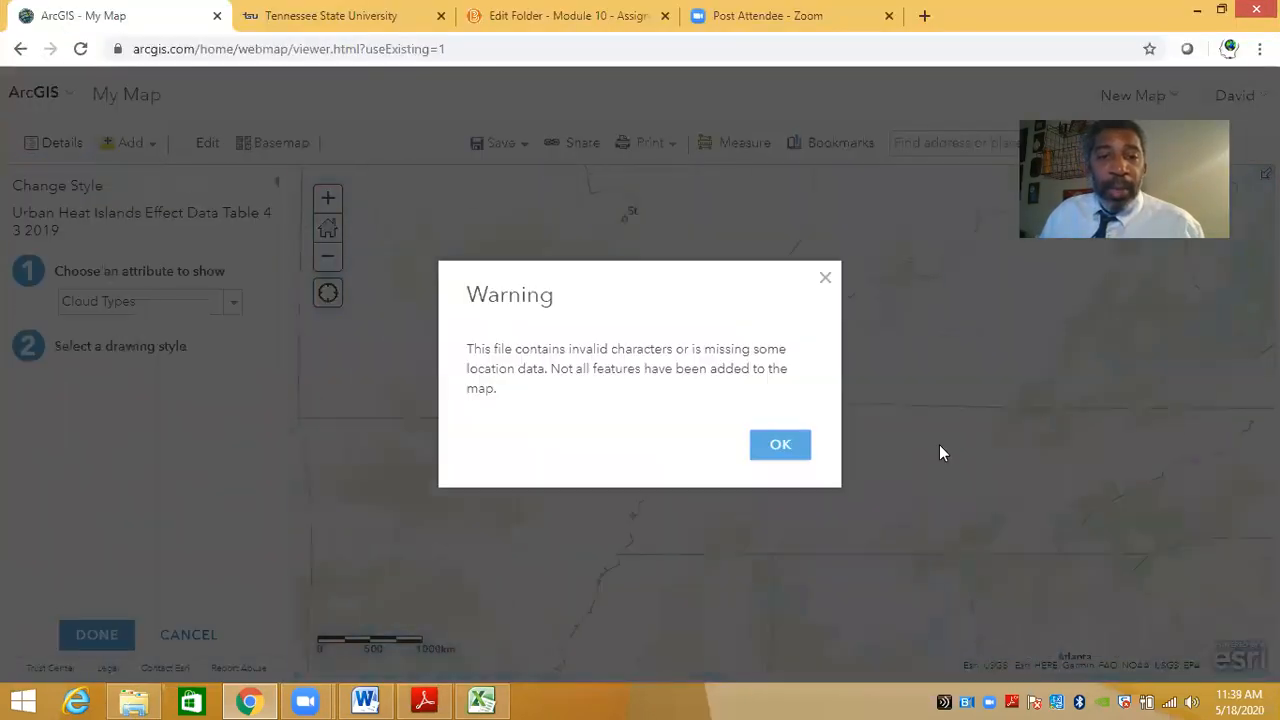
Dismiss the import warning and style the data table layer by GLOBE Current Temperature using Counts and Amounts (Size).
click(779, 447)
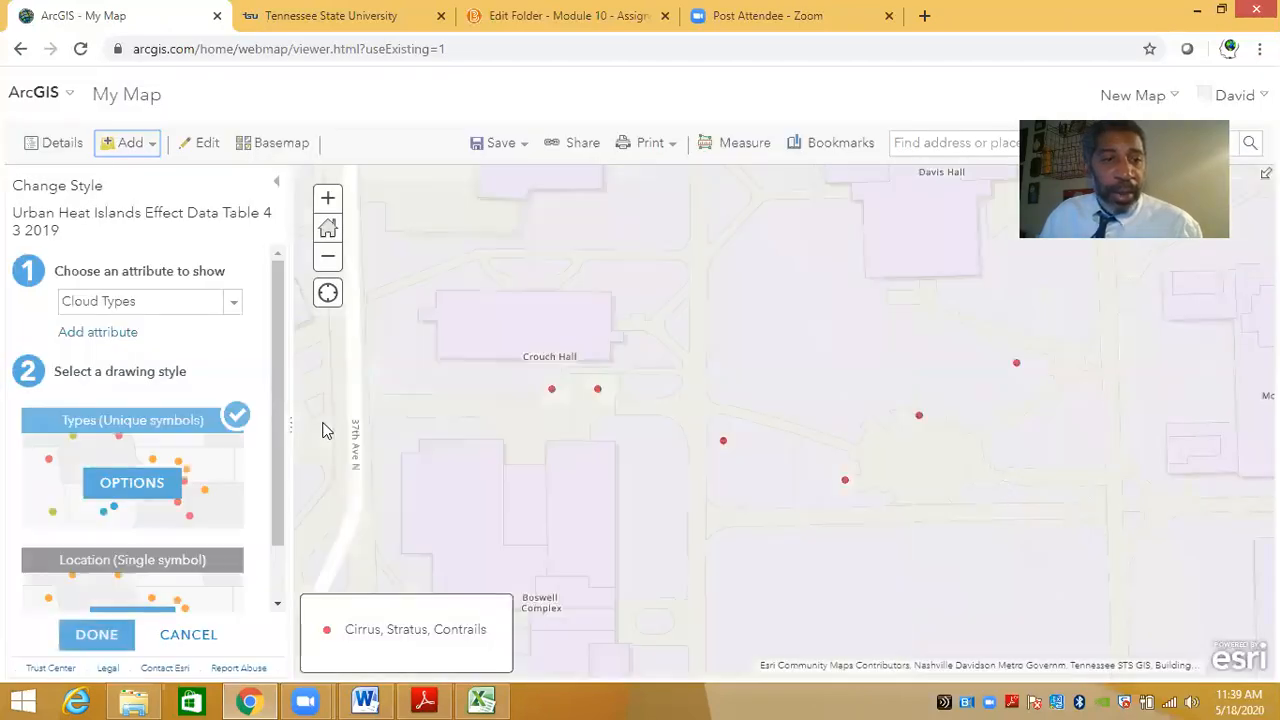
click(234, 306)
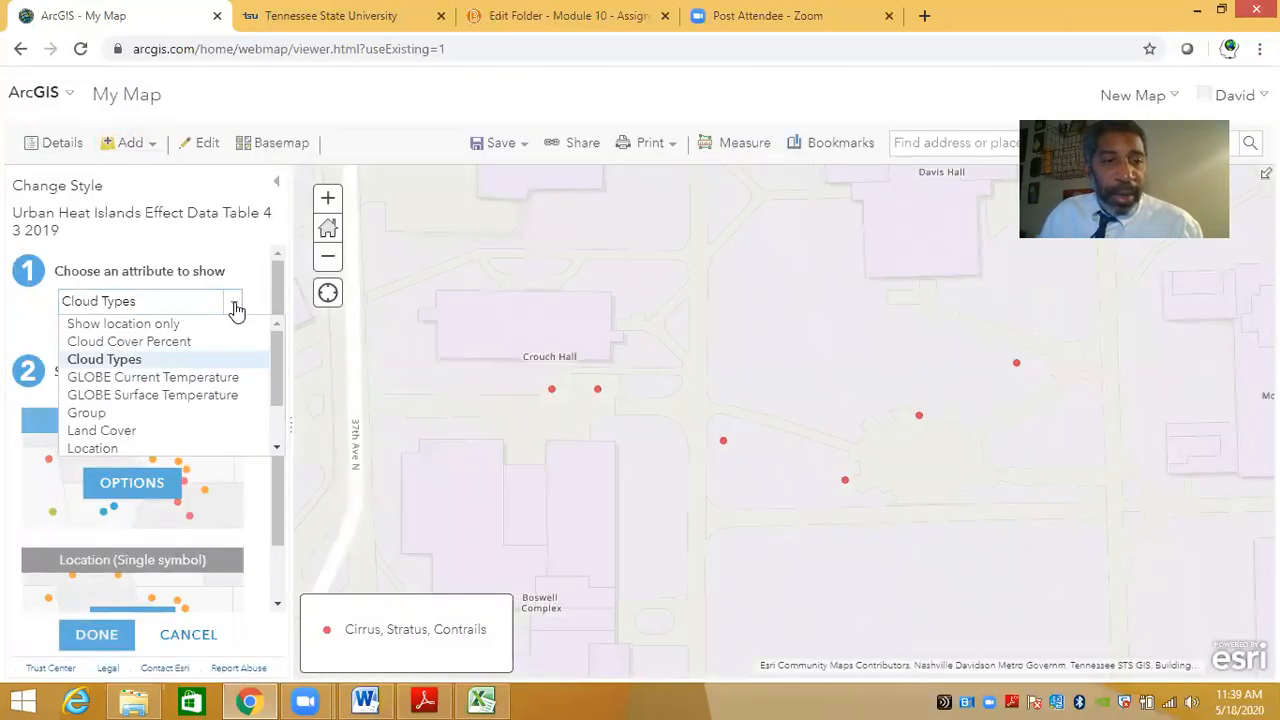
click(204, 377)
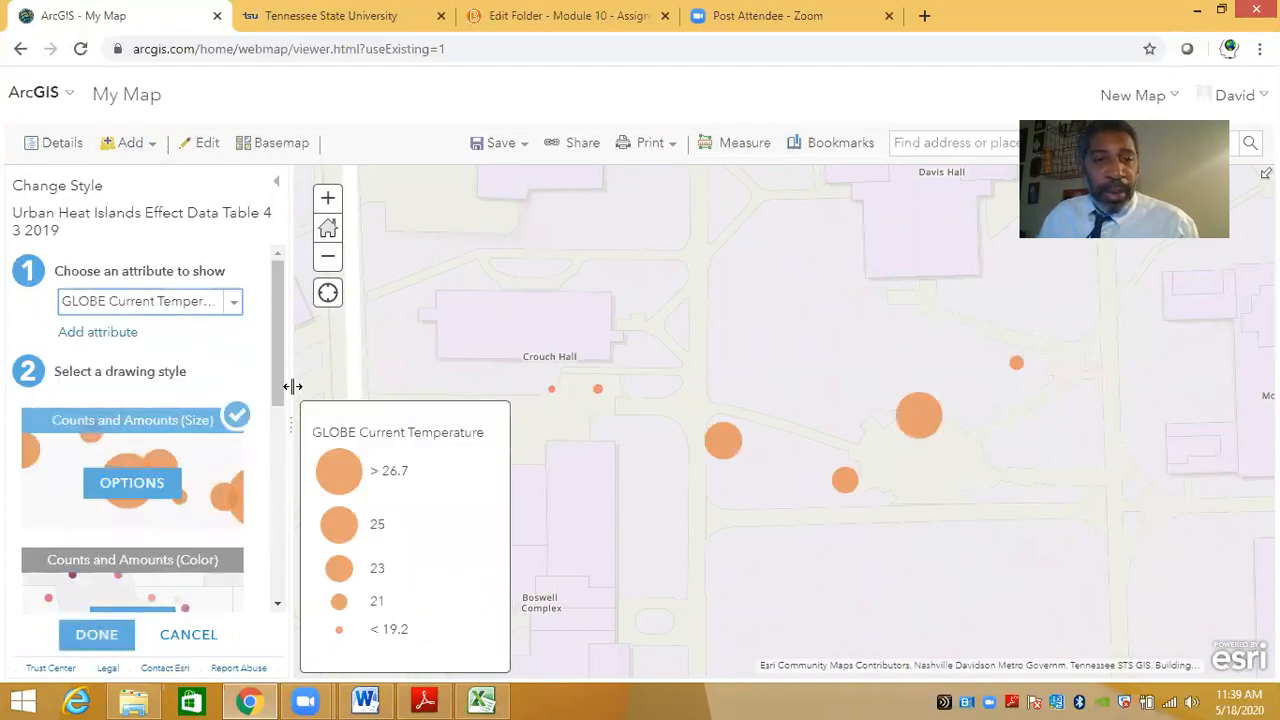
click(88, 634)
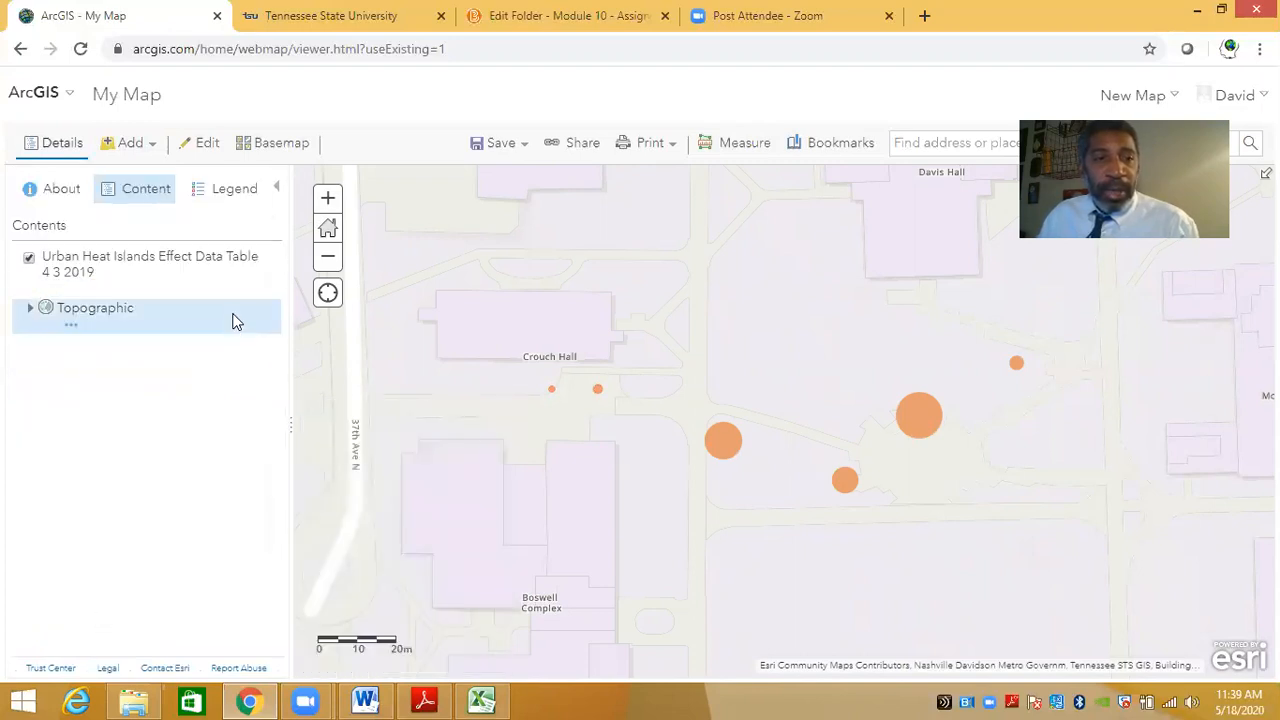
Rename the Urban Heat Islands Effect Data Table 4 3 2019 layer as Ambient Temperature.
mouse_move(72, 296)
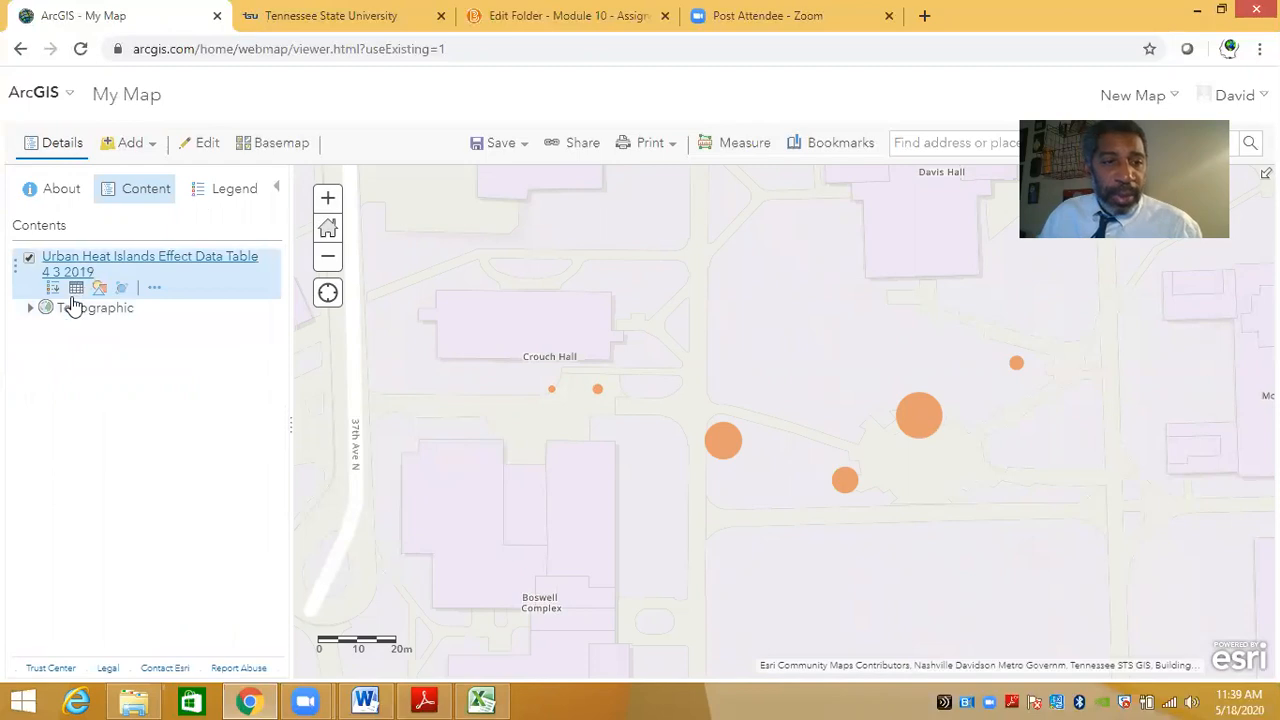
click(155, 290)
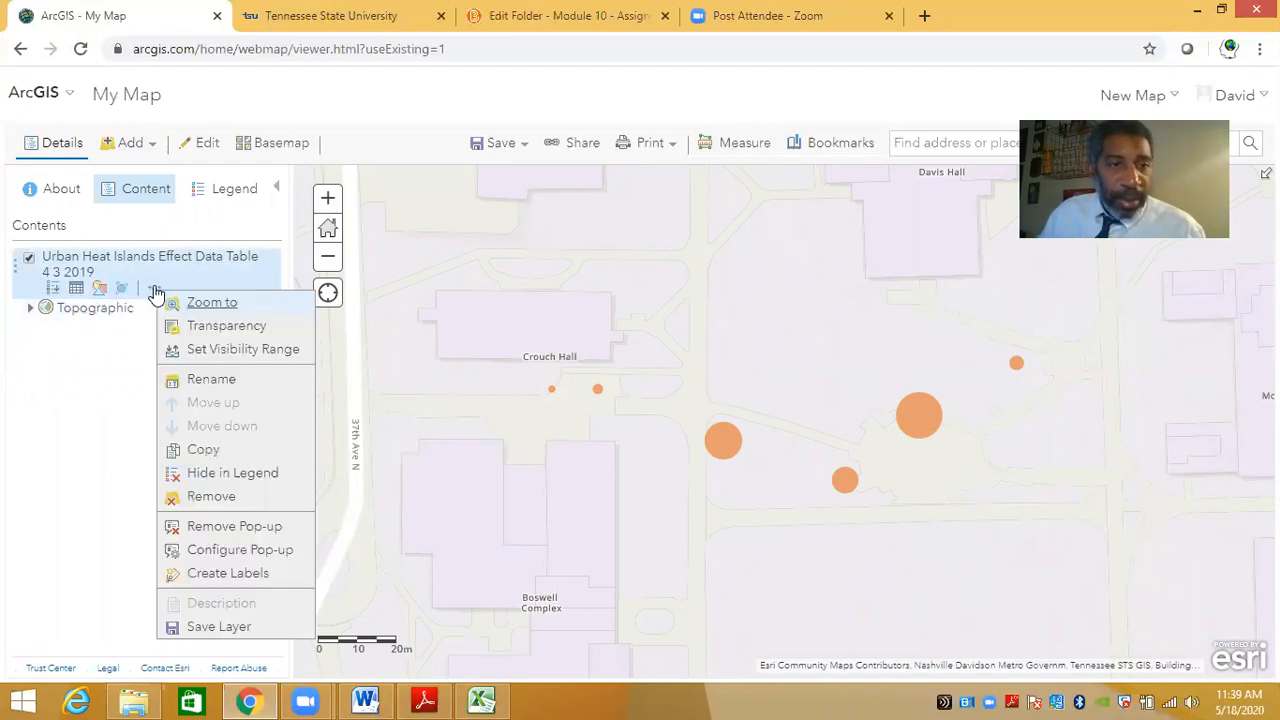
click(229, 379)
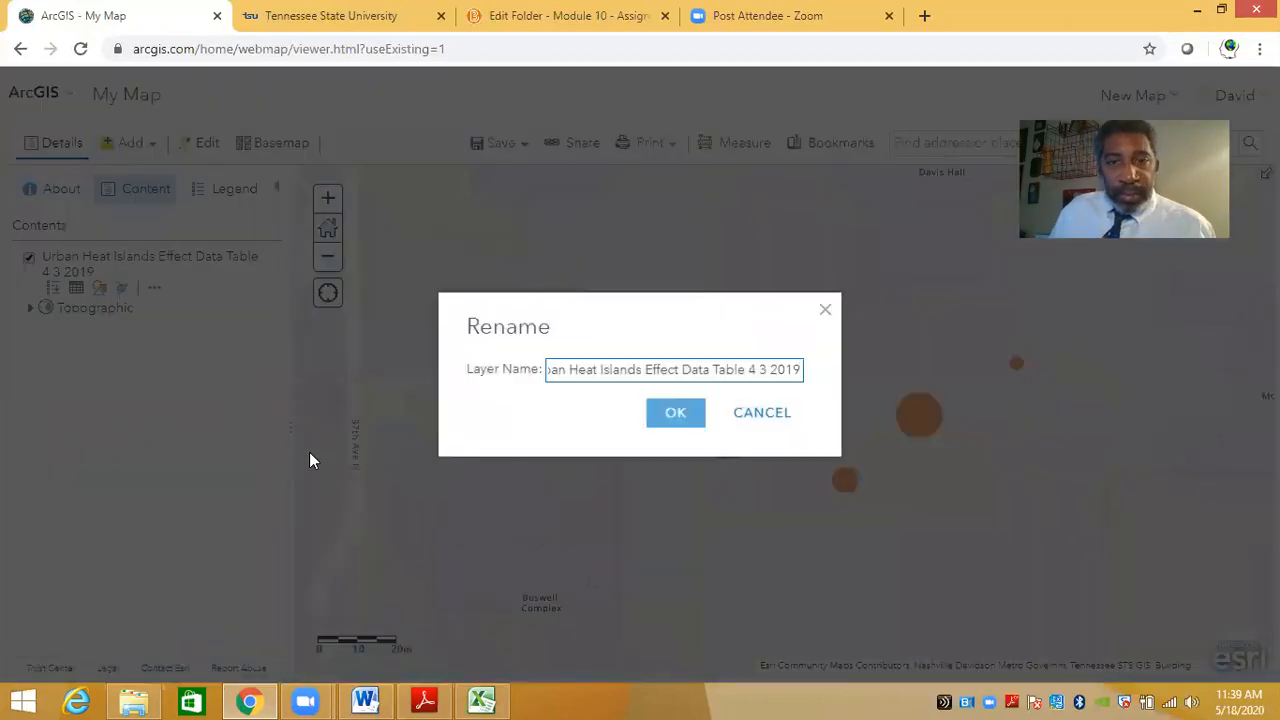
key(BackSpace)
key(BackSpace)
key(BackSpace)
key(BackSpace)
key(BackSpace)
key(BackSpace)
key(BackSpace)
key(BackSpace)
key(BackSpace)
key(BackSpace)
key(BackSpace)
key(BackSpace)
key(BackSpace)
key(BackSpace)
key(BackSpace)
key(BackSpace)
key(BackSpace)
key(BackSpace)
key(BackSpace)
key(BackSpace)
key(BackSpace)
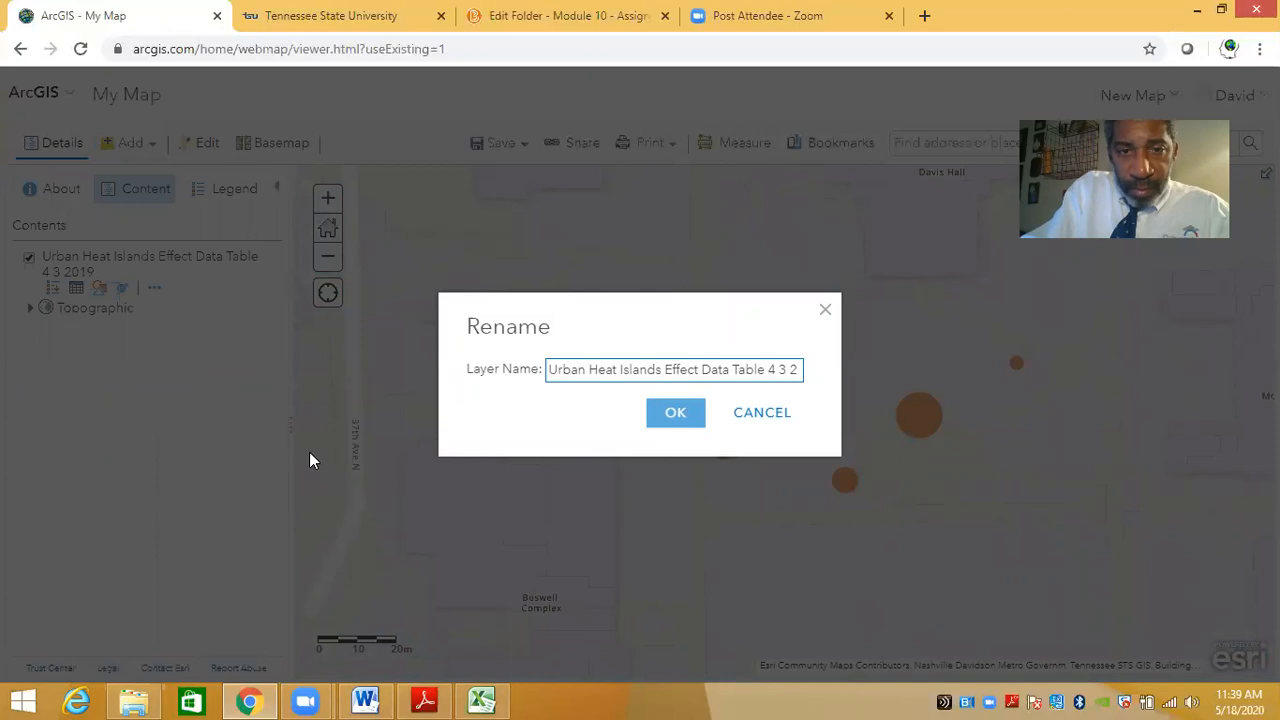
text(Curre)
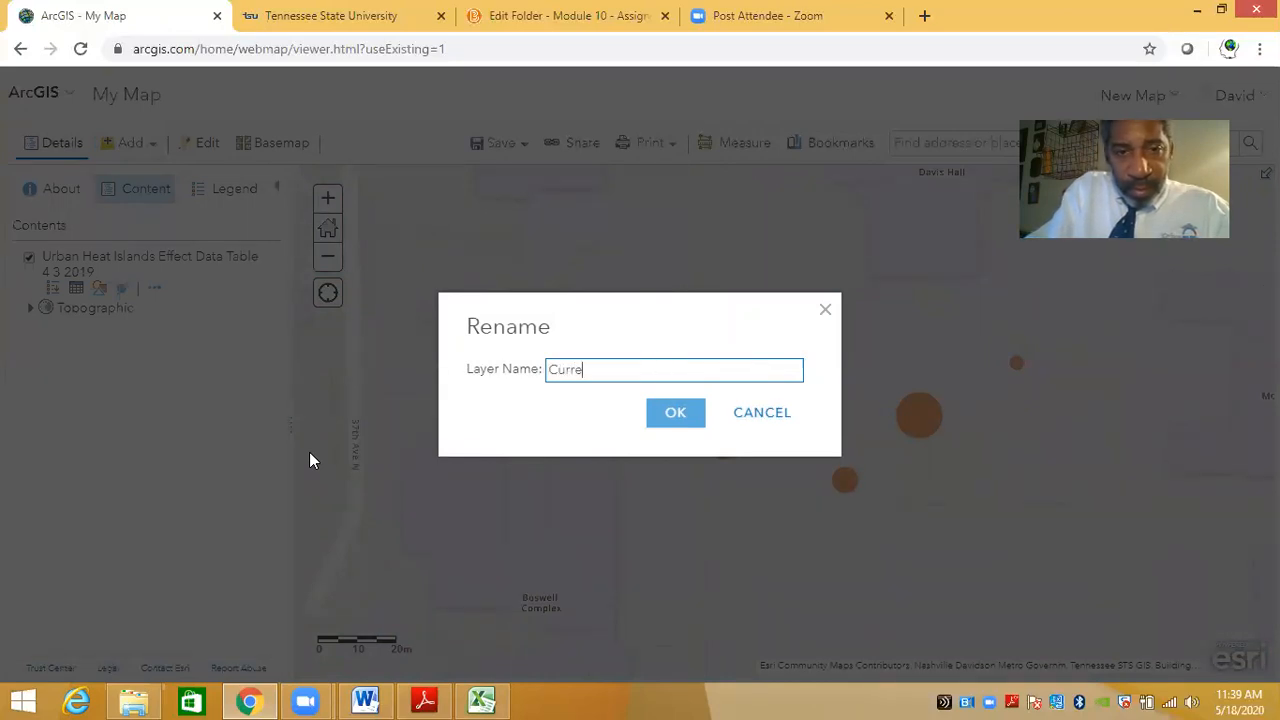
text(nt Temp)
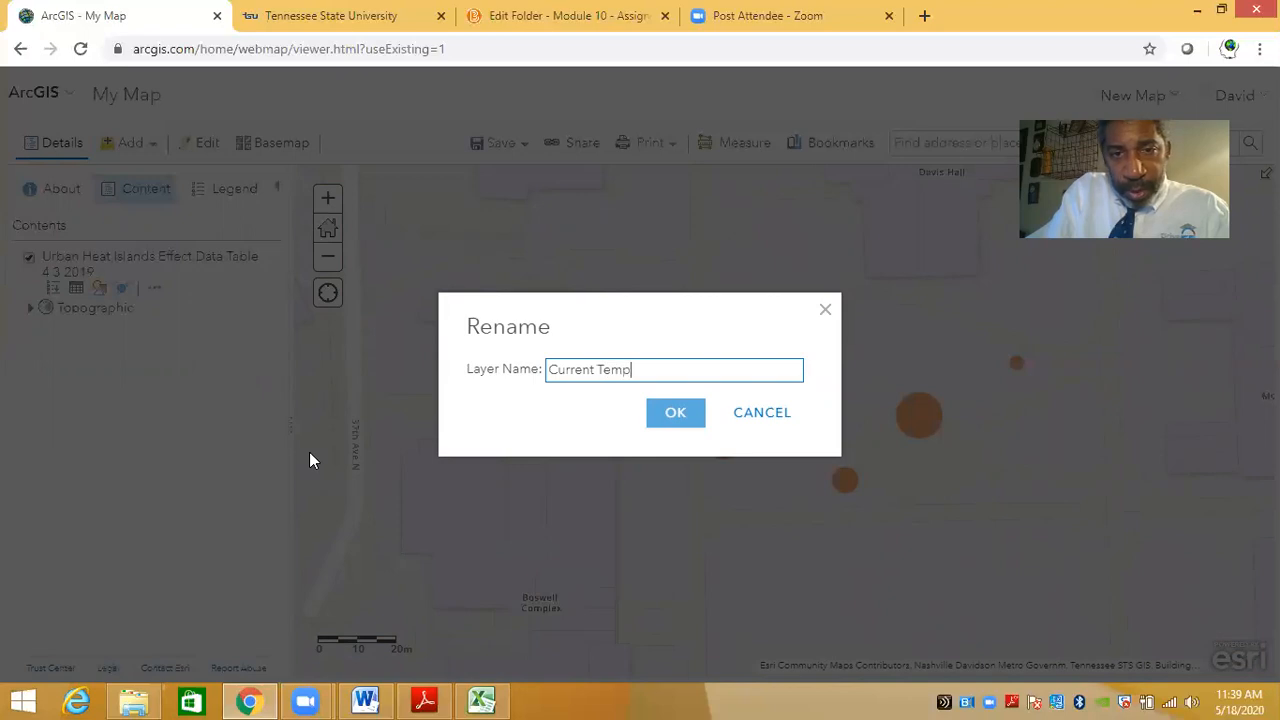
text(erature)
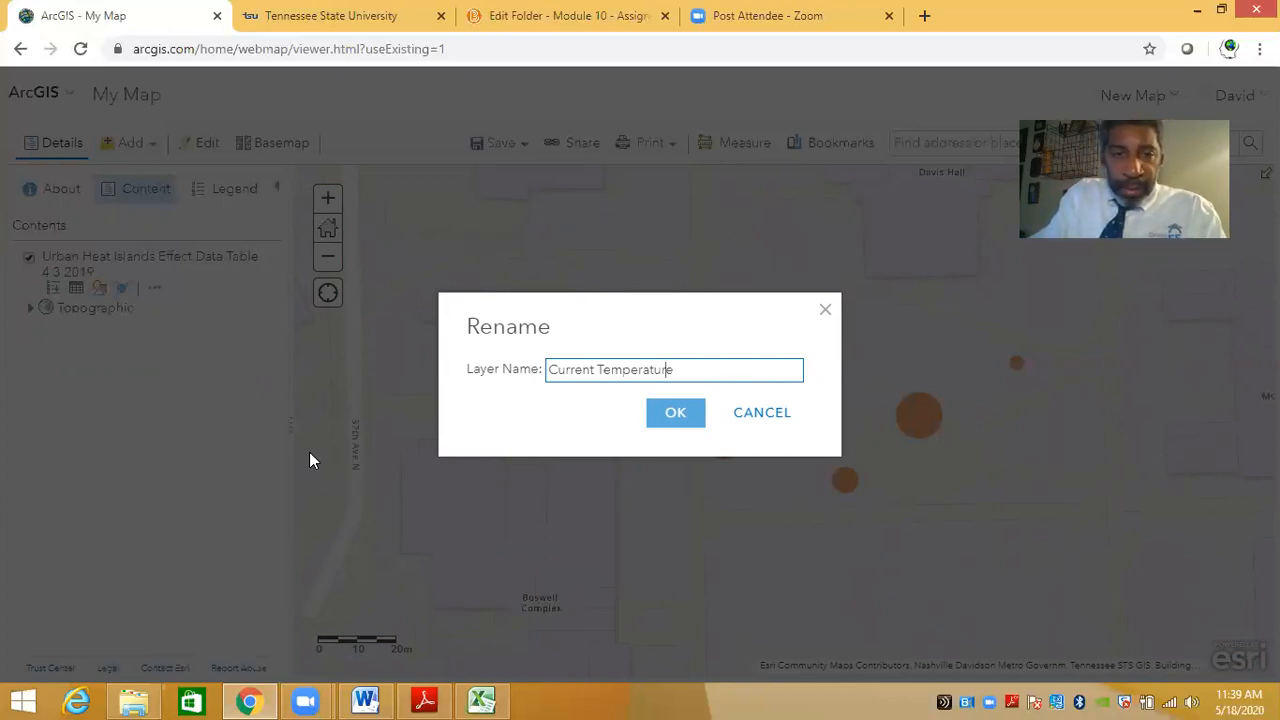
key(BackSpace)
key(BackSpace)
key(BackSpace)
key(BackSpace)
key(BackSpace)
key(BackSpace)
key(BackSpace)
key(BackSpace)
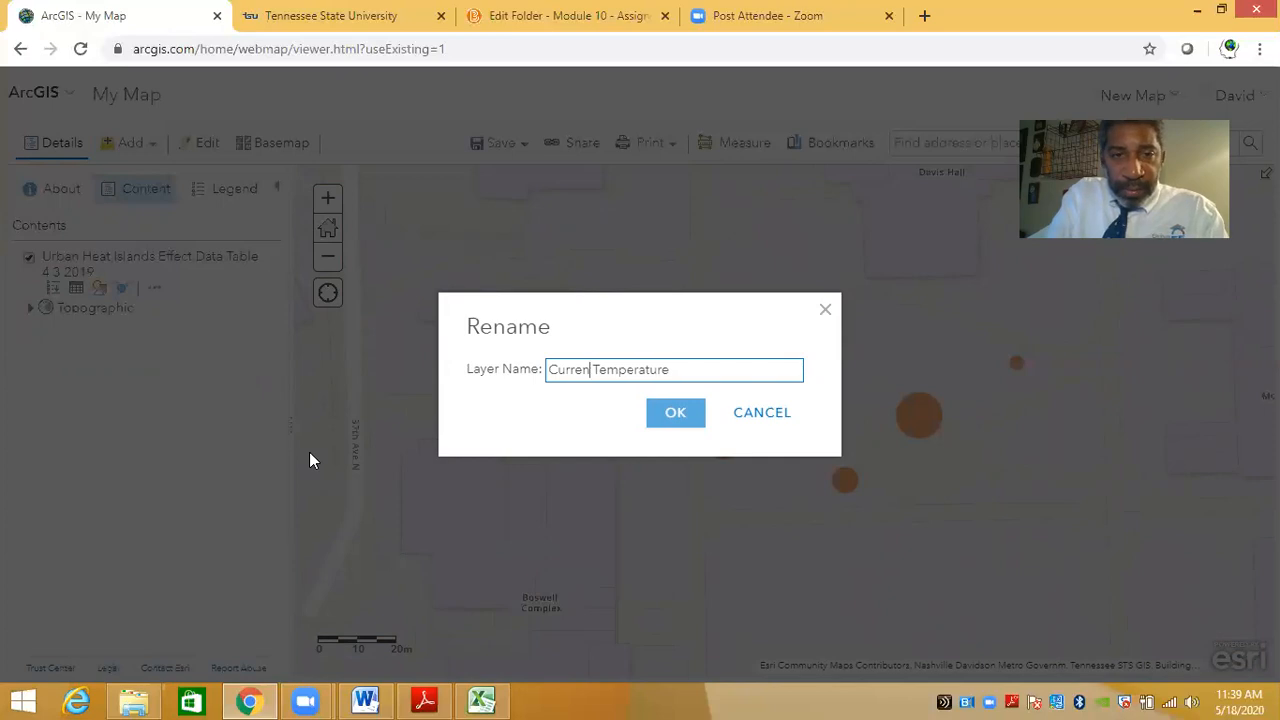
text(Ambiren)
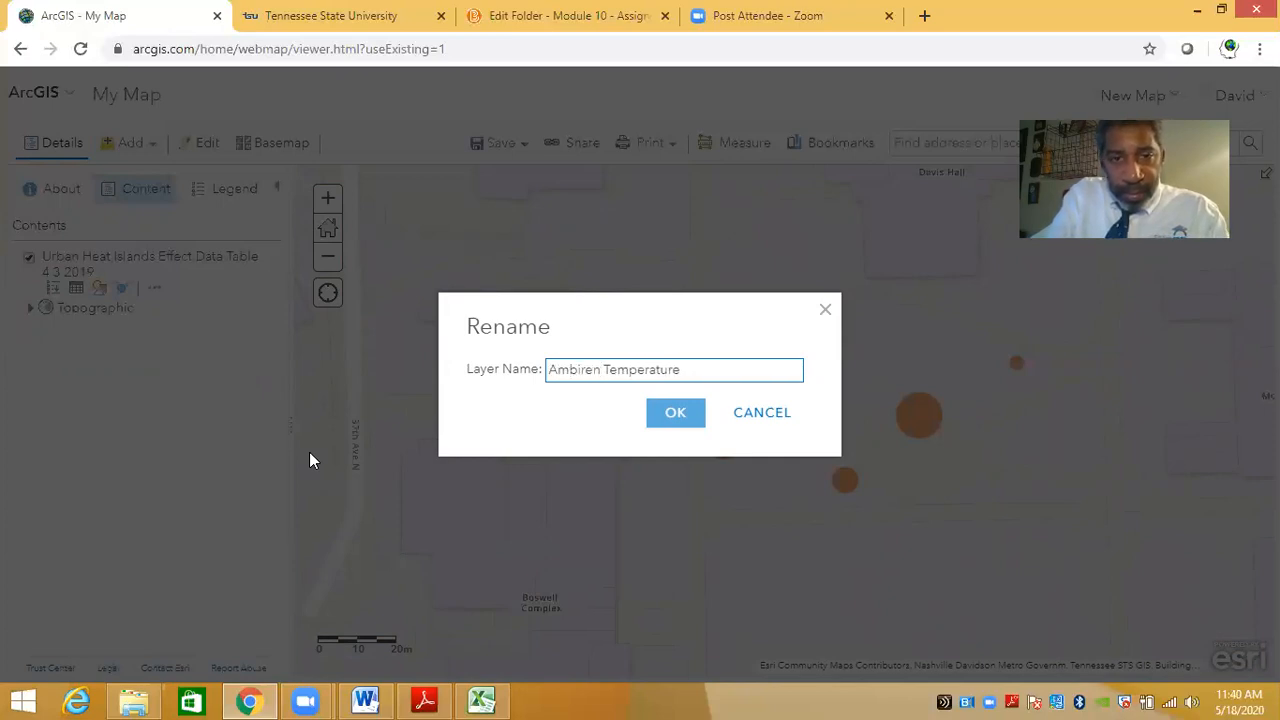
key(BackSpace)
key(BackSpace)
key(BackSpace)
text(ent)
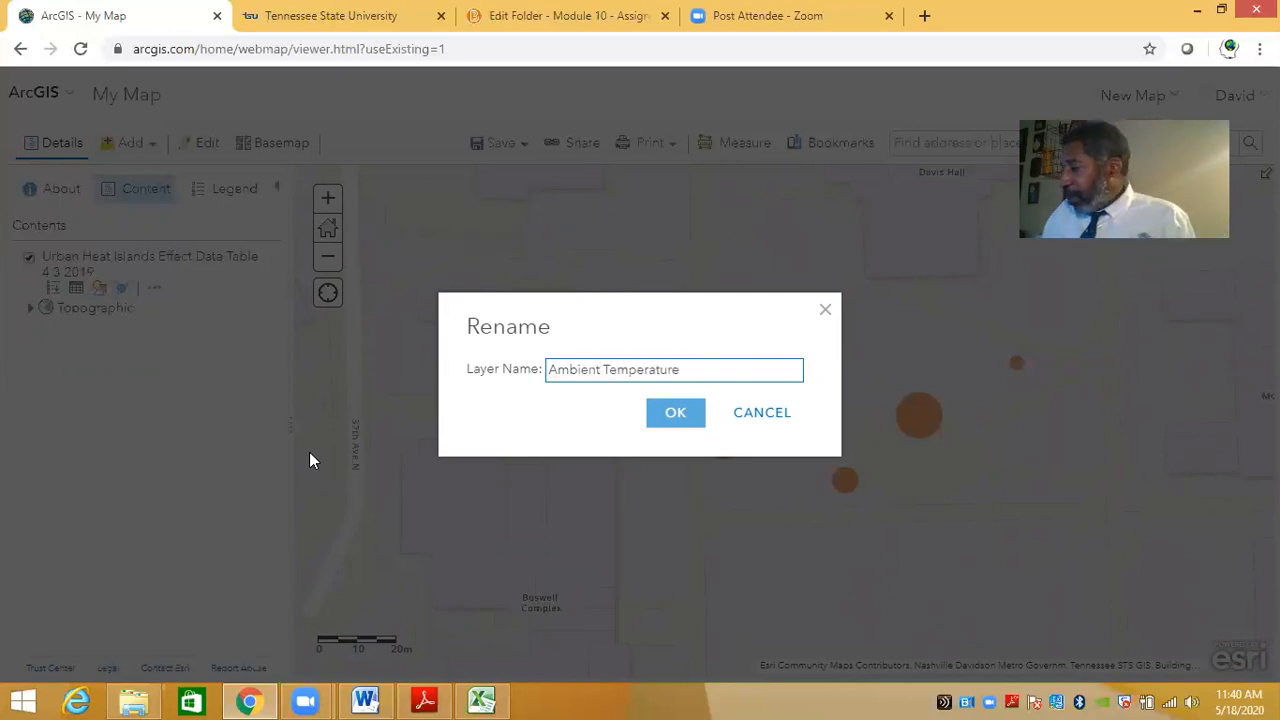
click(679, 412)
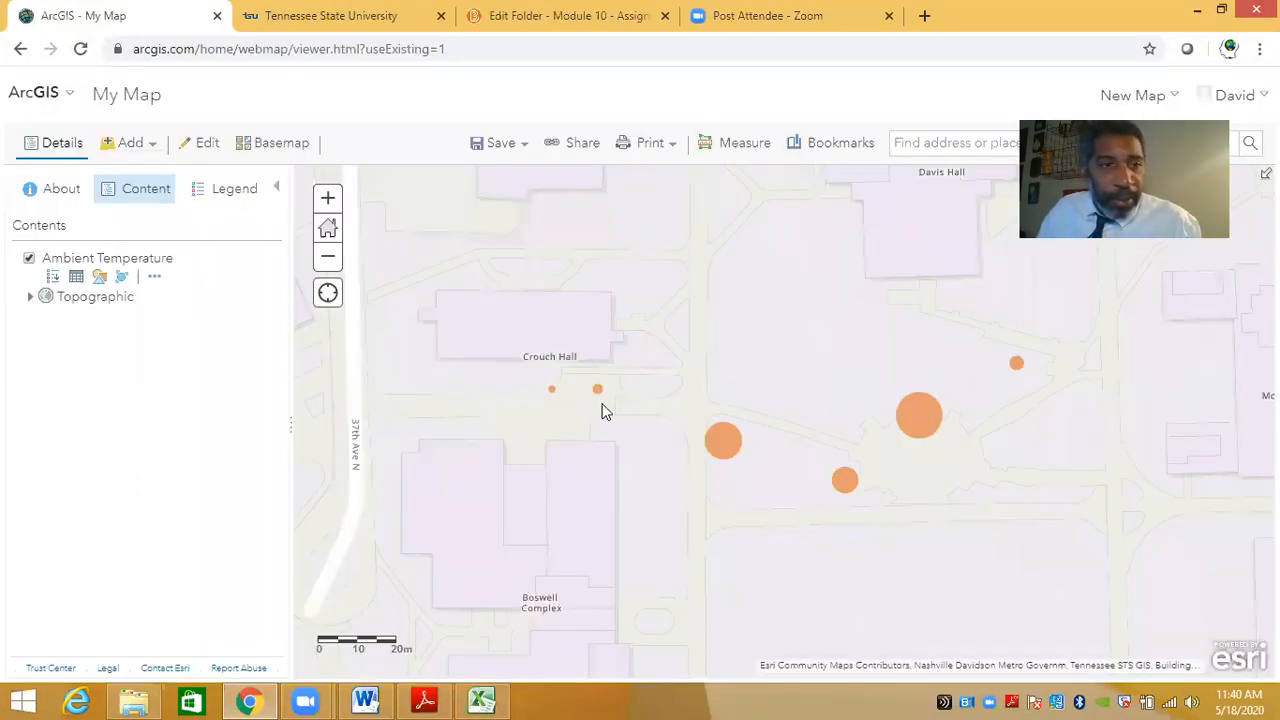
Import the CSV file Urban Heat Islands Effect Data Table 4 3 2019 as a second layer and dismiss the warning.
click(132, 145)
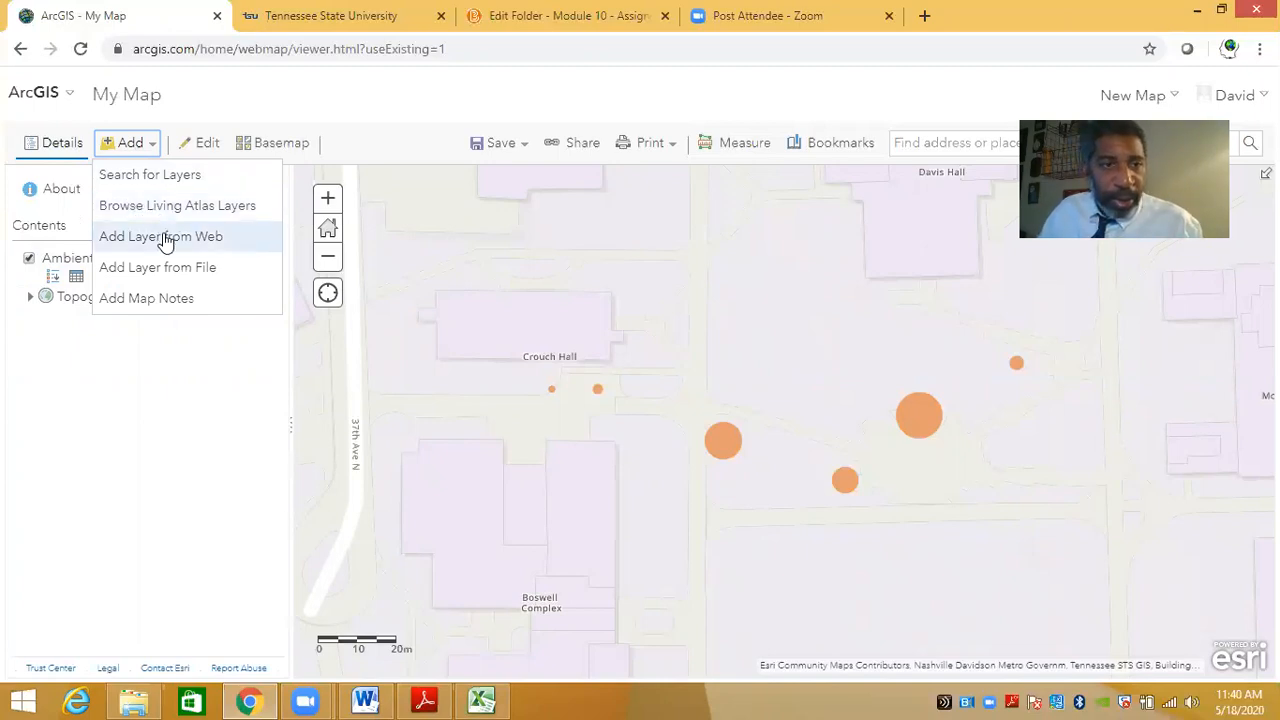
click(160, 268)
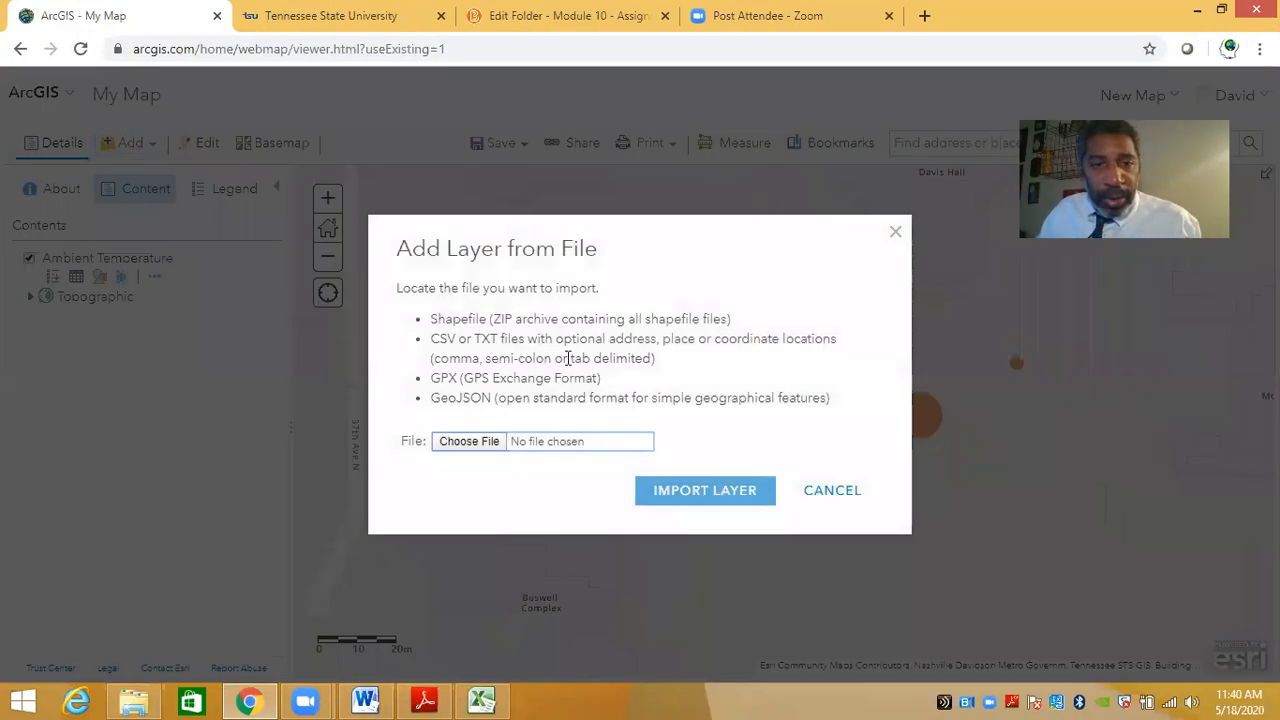
click(475, 445)
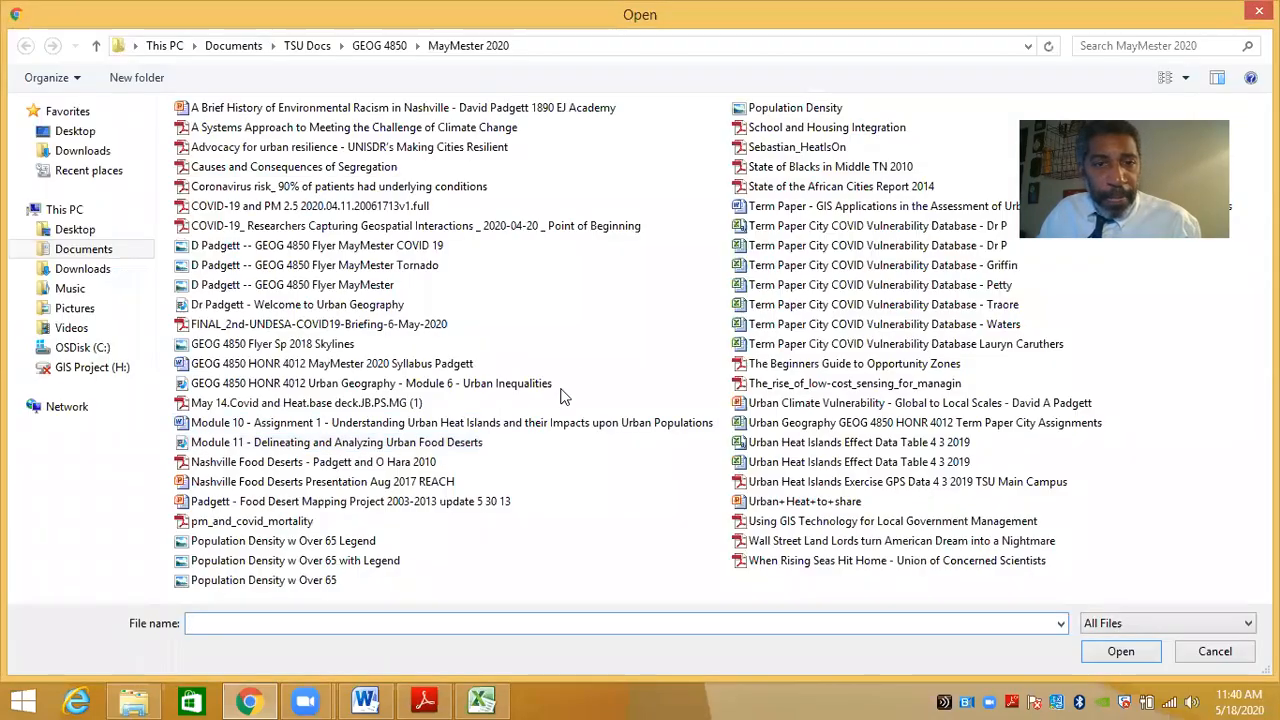
click(840, 444)
click(1108, 646)
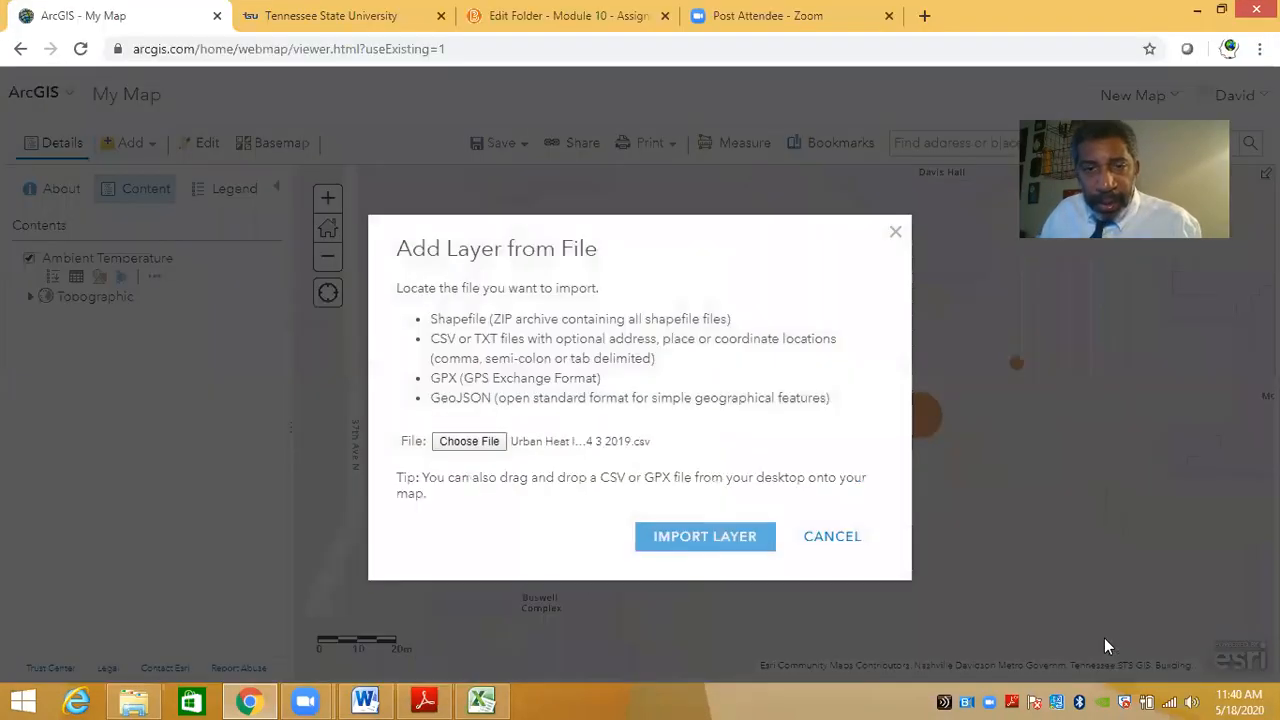
click(688, 538)
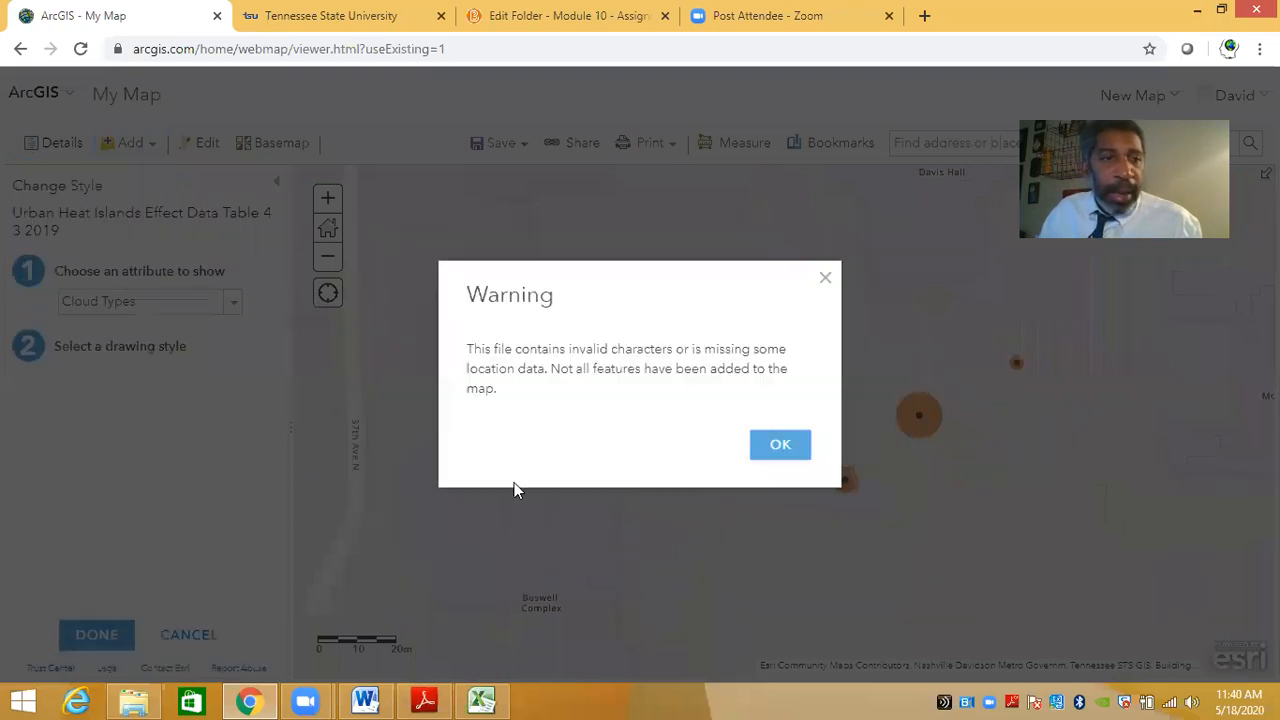
click(768, 444)
Style the newly imported layer by GLOBE Surface Temperature using Counts and Amounts (Size).
click(233, 301)
click(197, 393)
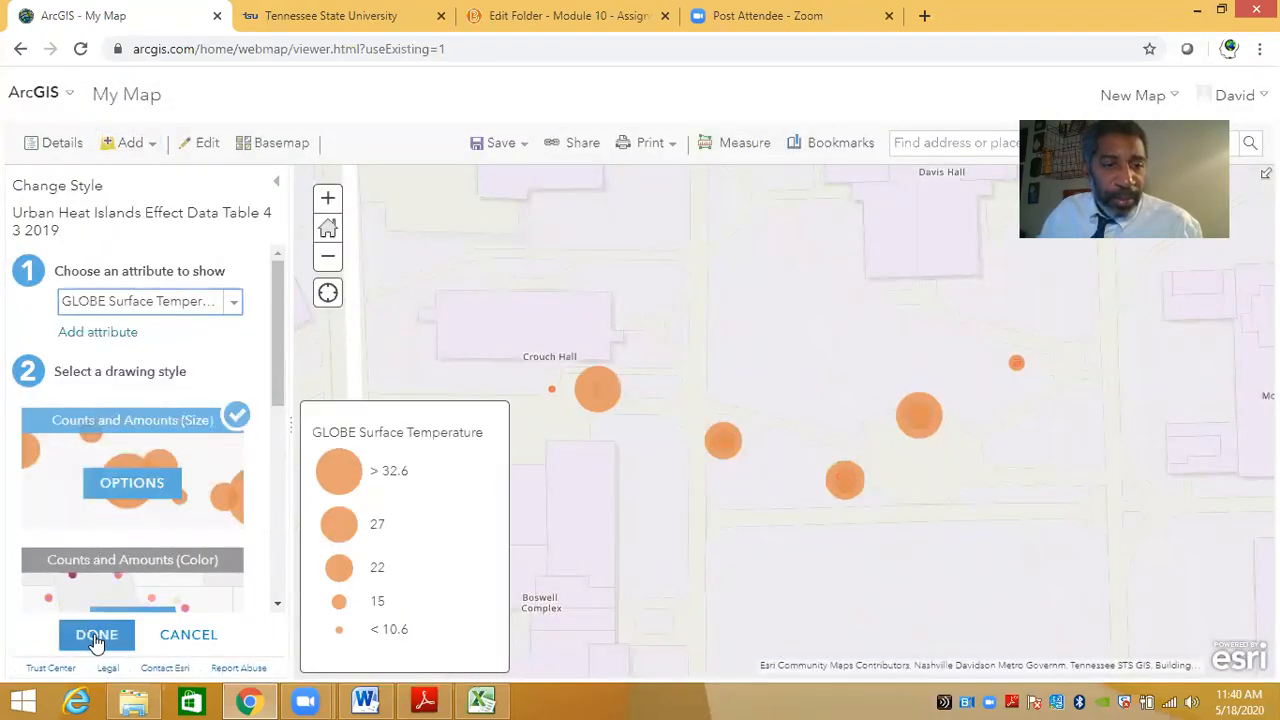
click(97, 637)
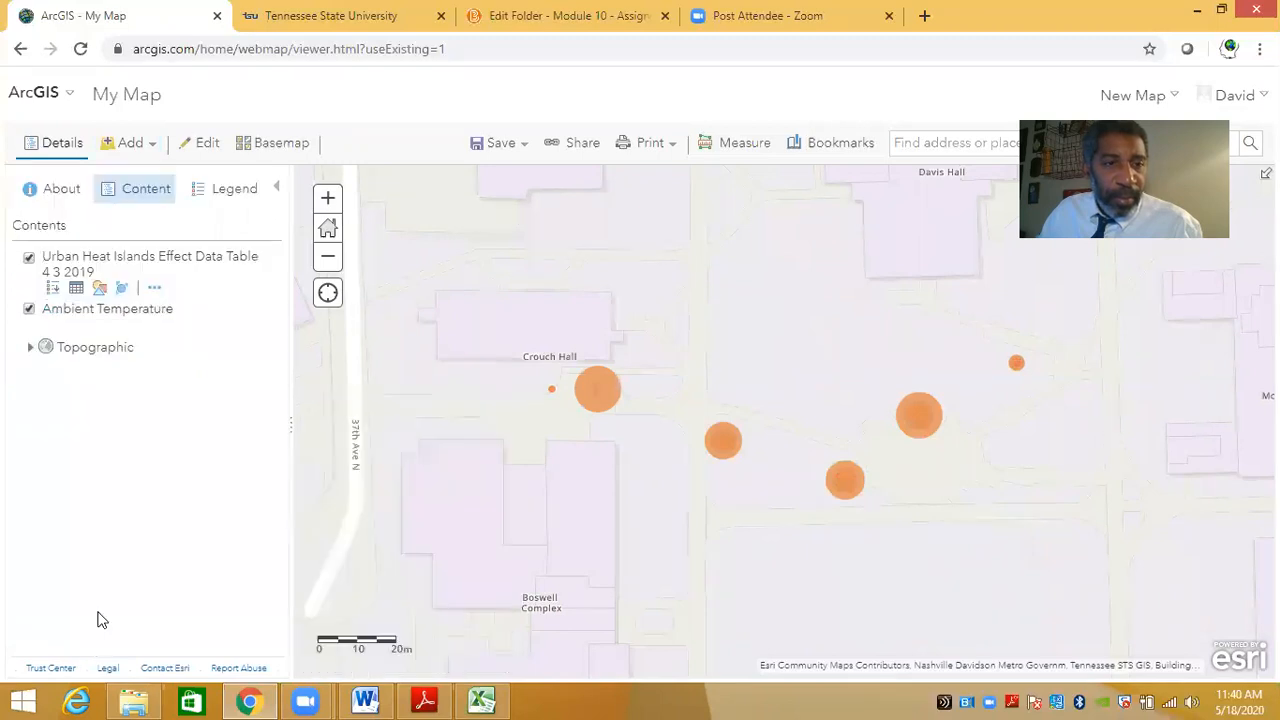
Rename the newly imported data table layer as Surface Temperature.
click(155, 289)
click(222, 380)
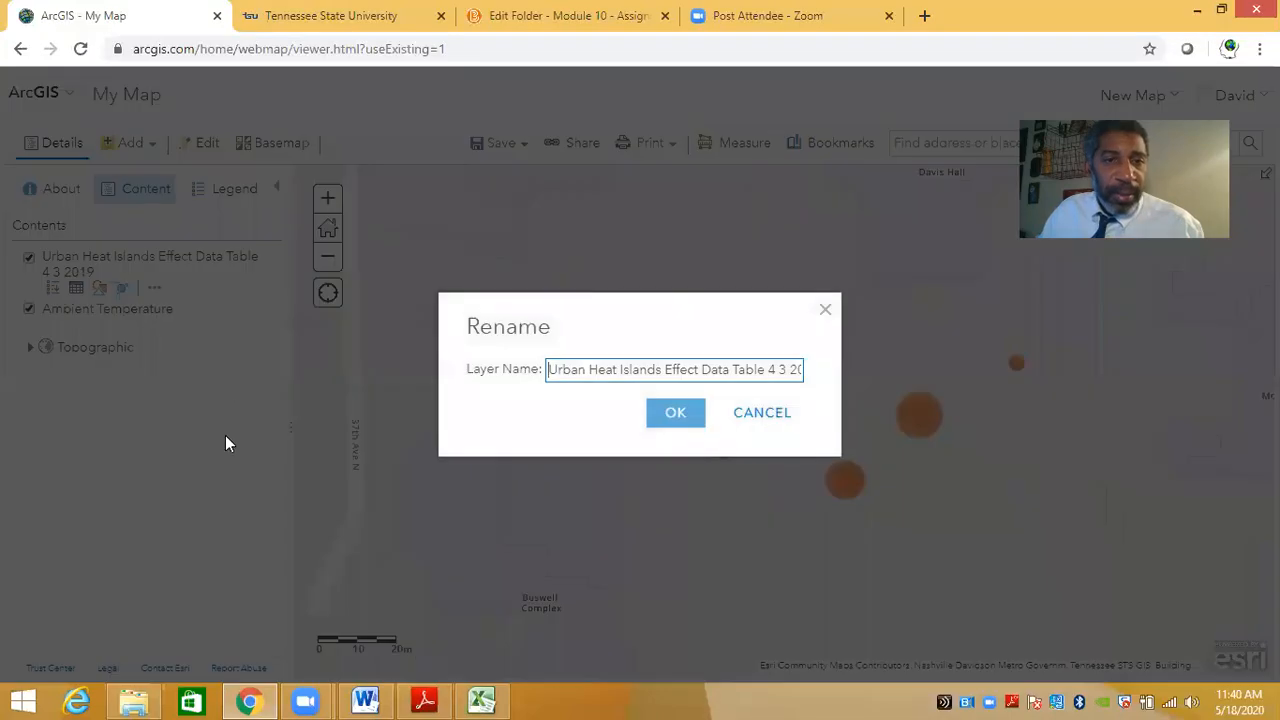
key(Delete)
key(Delete)
key(Delete)
key(Delete)
key(Delete)
key(Delete)
key(Delete)
key(Delete)
key(Delete)
key(Delete)
key(Delete)
key(Delete)
key(Delete)
key(Delete)
key(Delete)
key(Delete)
key(Delete)
key(Delete)
key(Delete)
key(Delete)
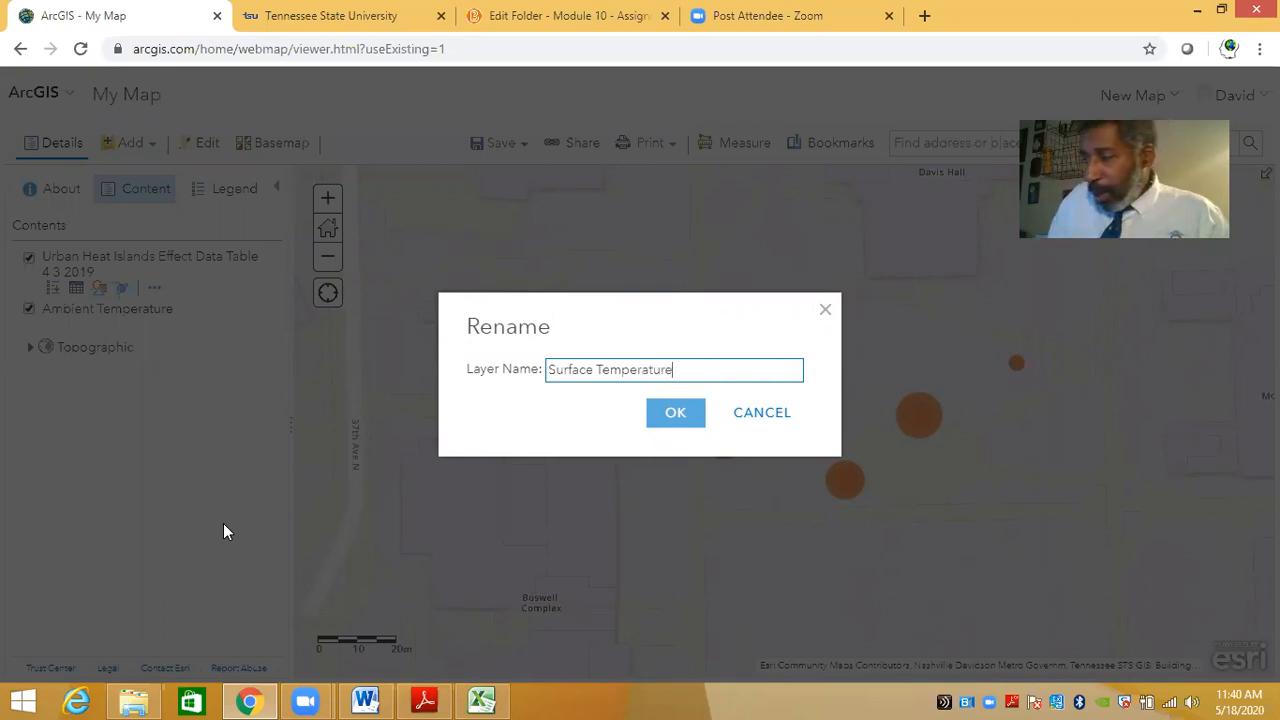
click(670, 414)
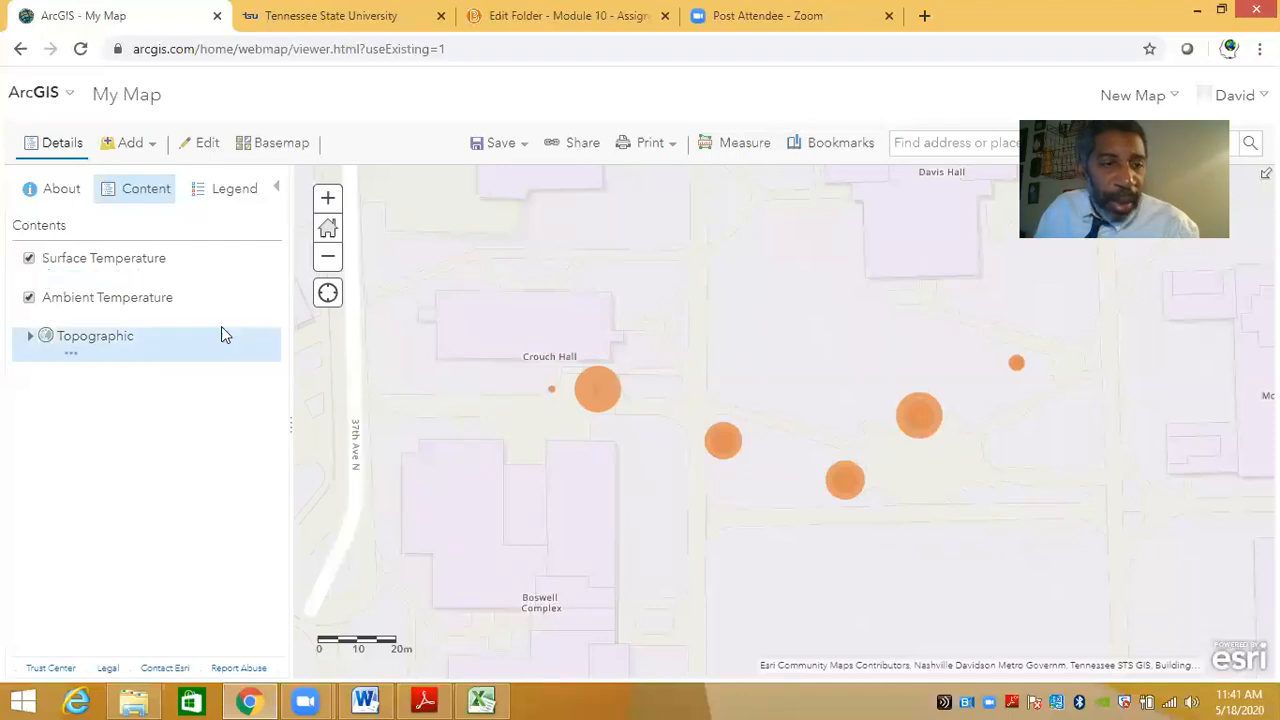
Examine the map legend's symbol sizes for the Surface Temperature and Ambient Temperature layers.
click(222, 192)
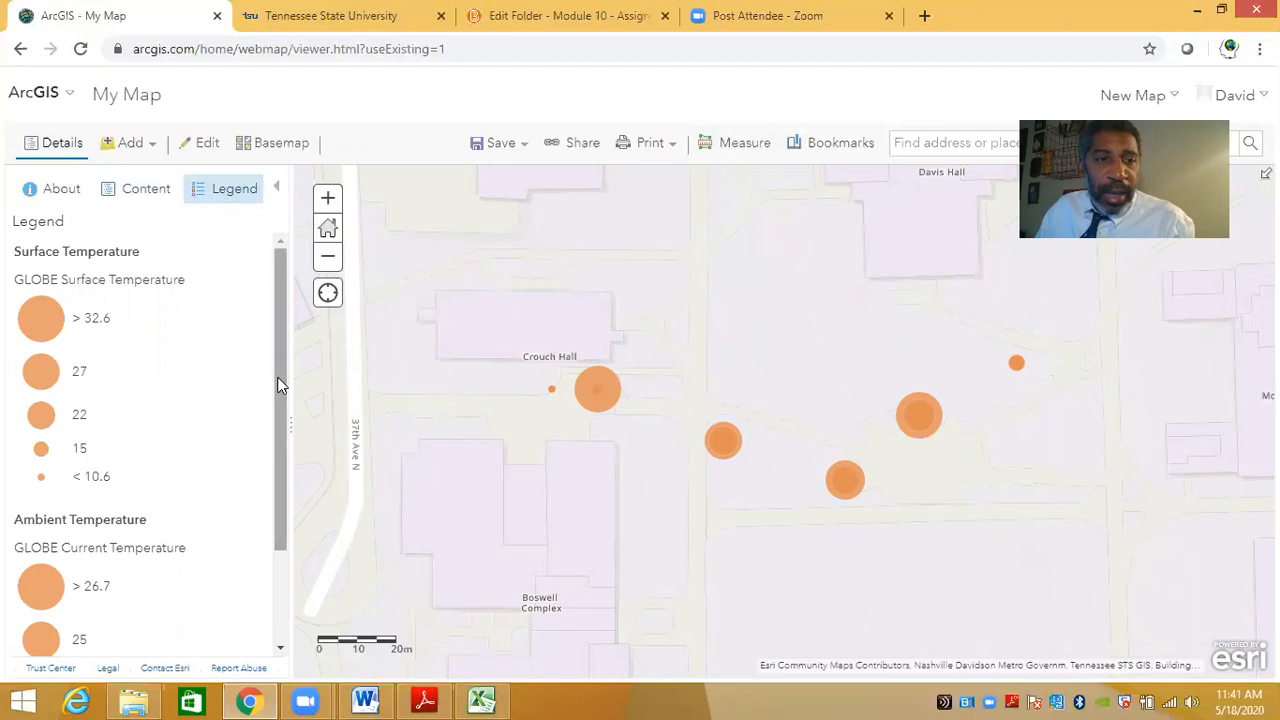
drag(280, 385, 287, 360)
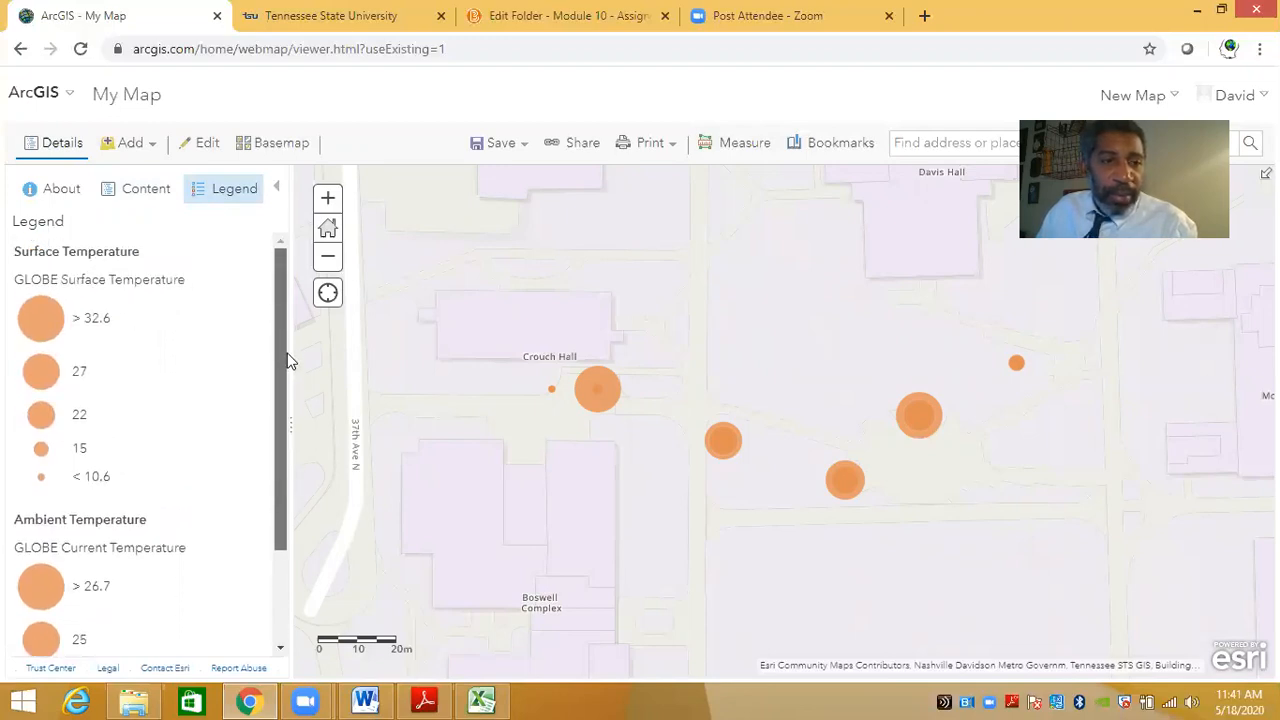
drag(283, 405, 277, 493)
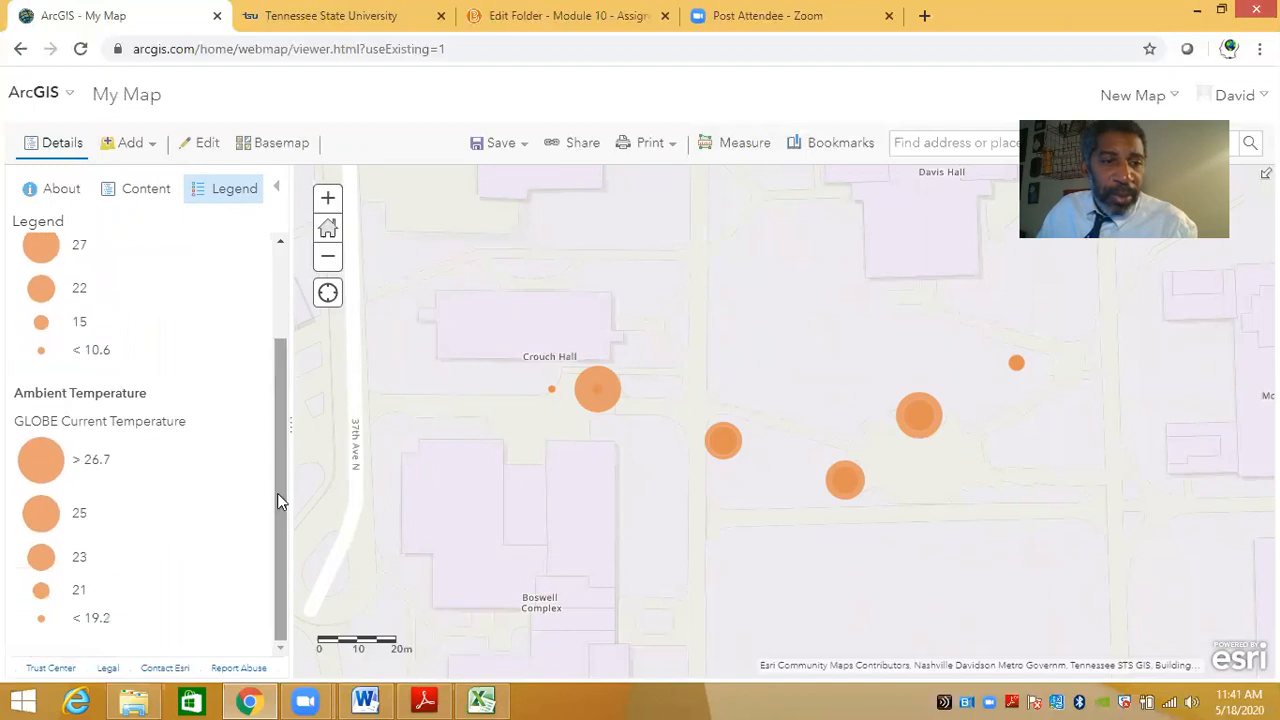
Change the Ambient Temperature layer's symbol fill to light blue #00C5FF with about 50% transparency and apply the style.
click(138, 195)
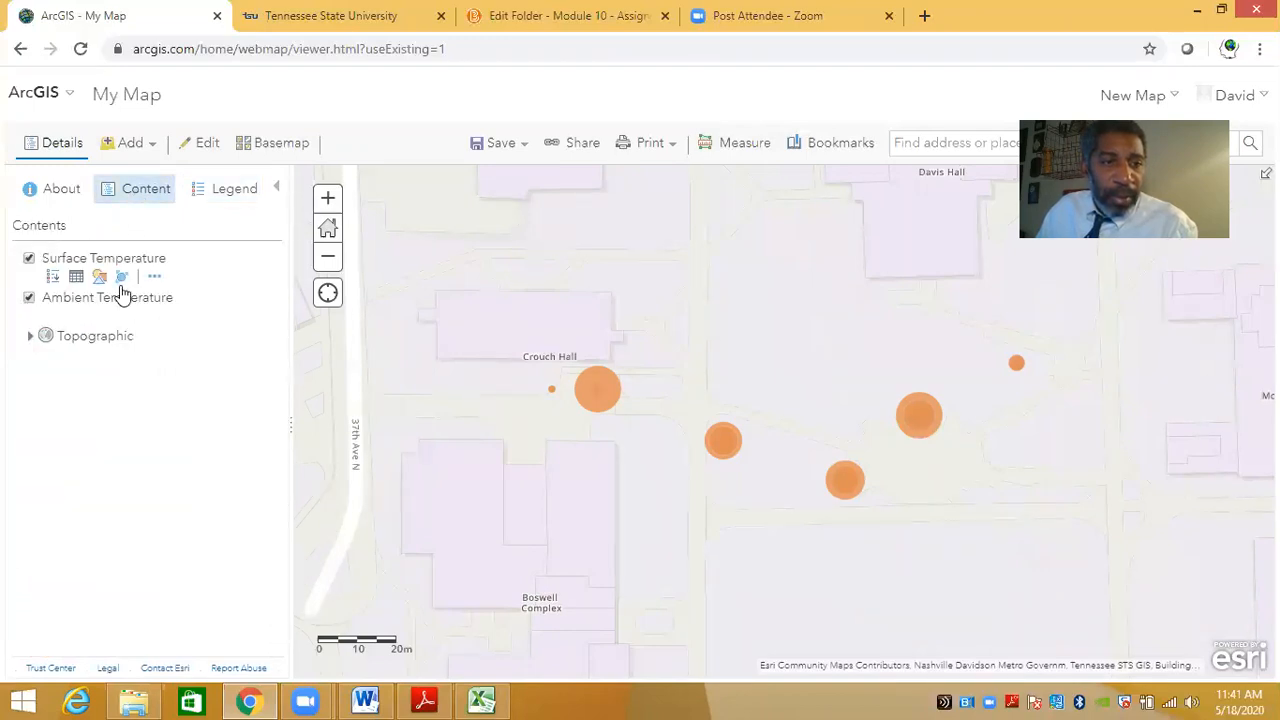
click(100, 317)
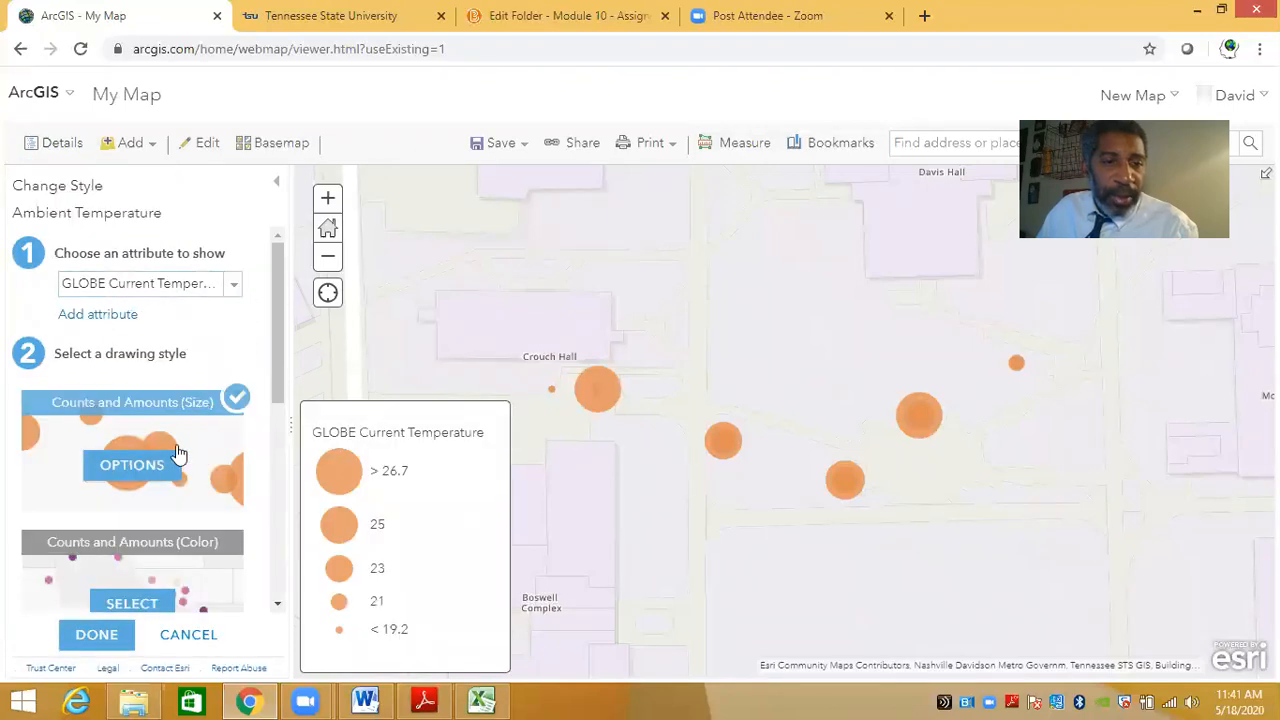
click(142, 466)
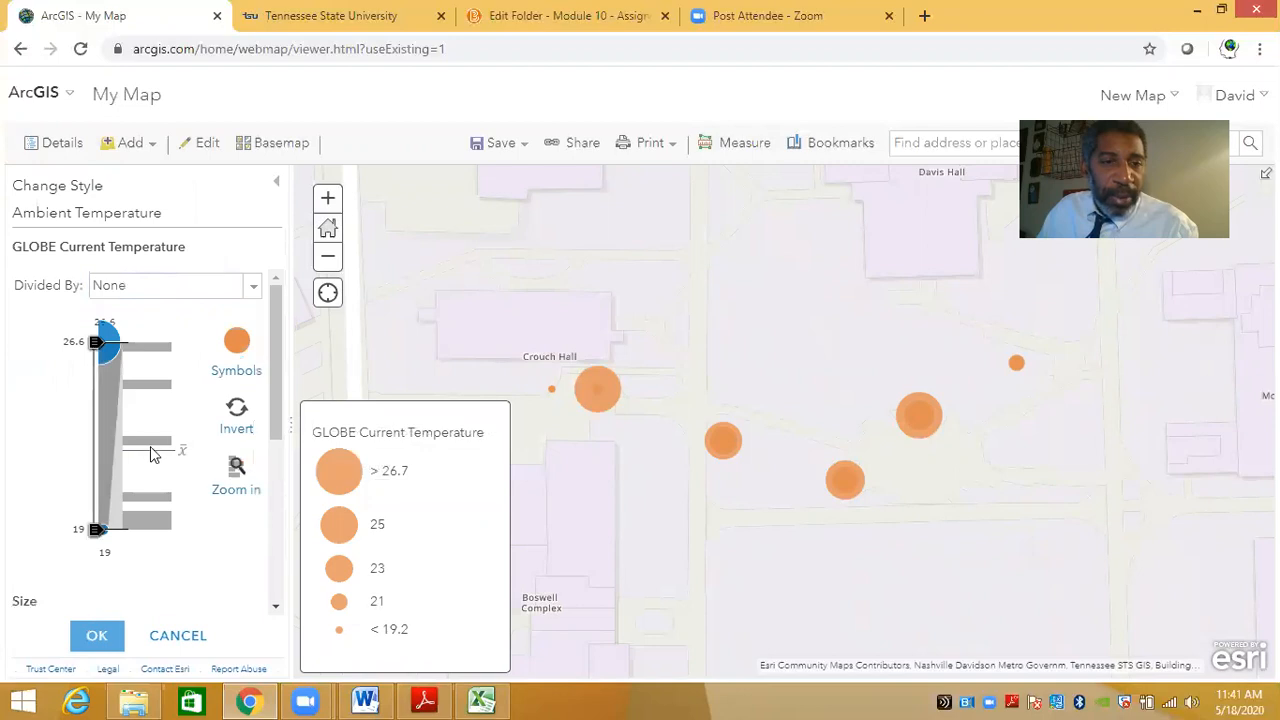
click(235, 338)
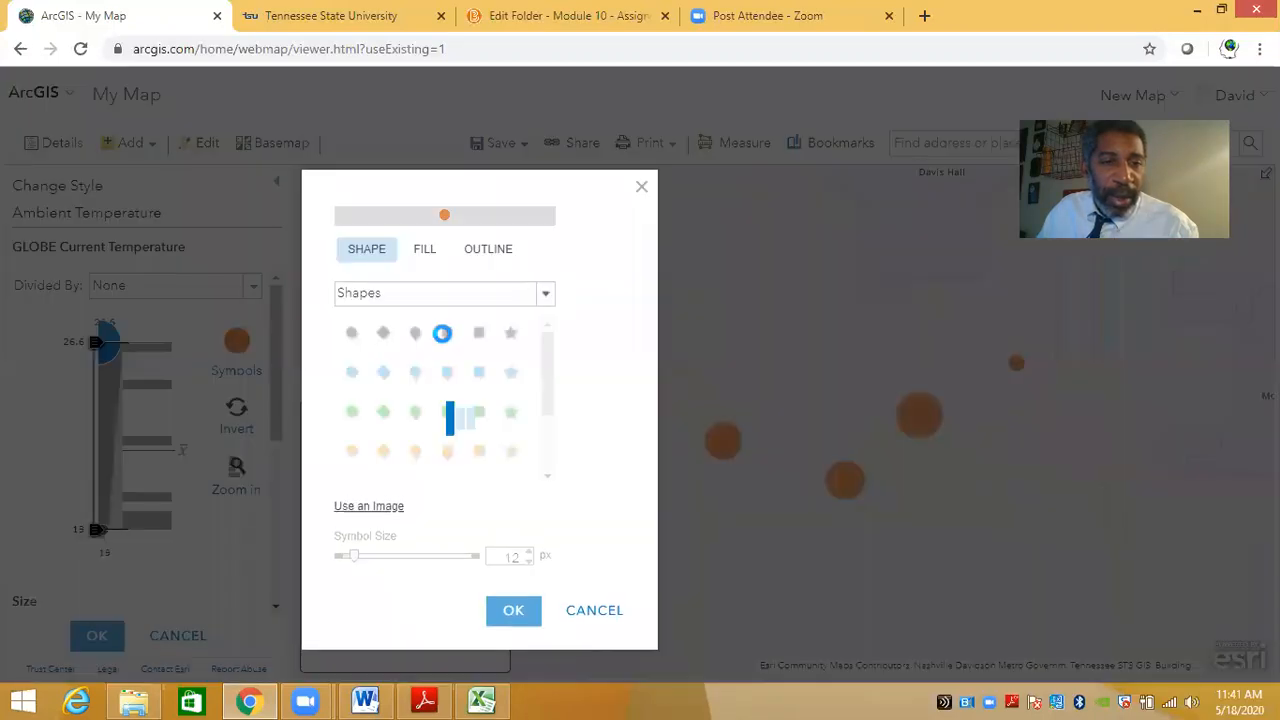
click(425, 249)
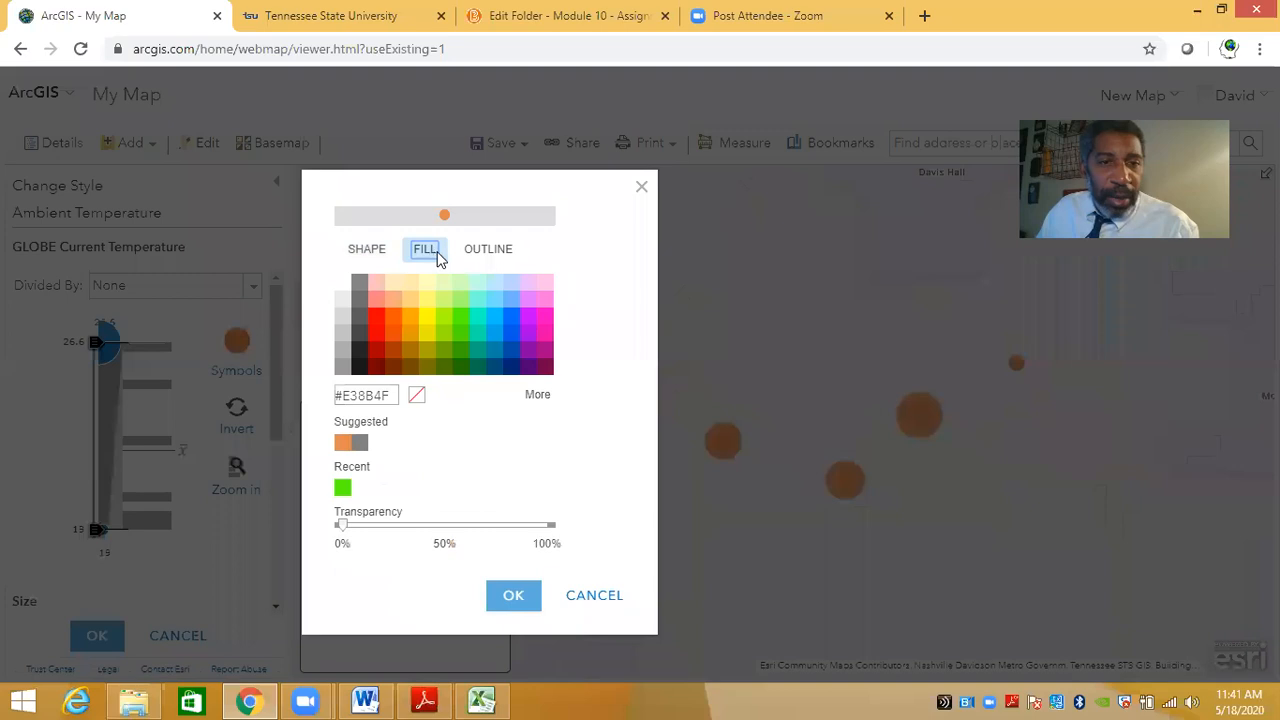
click(495, 322)
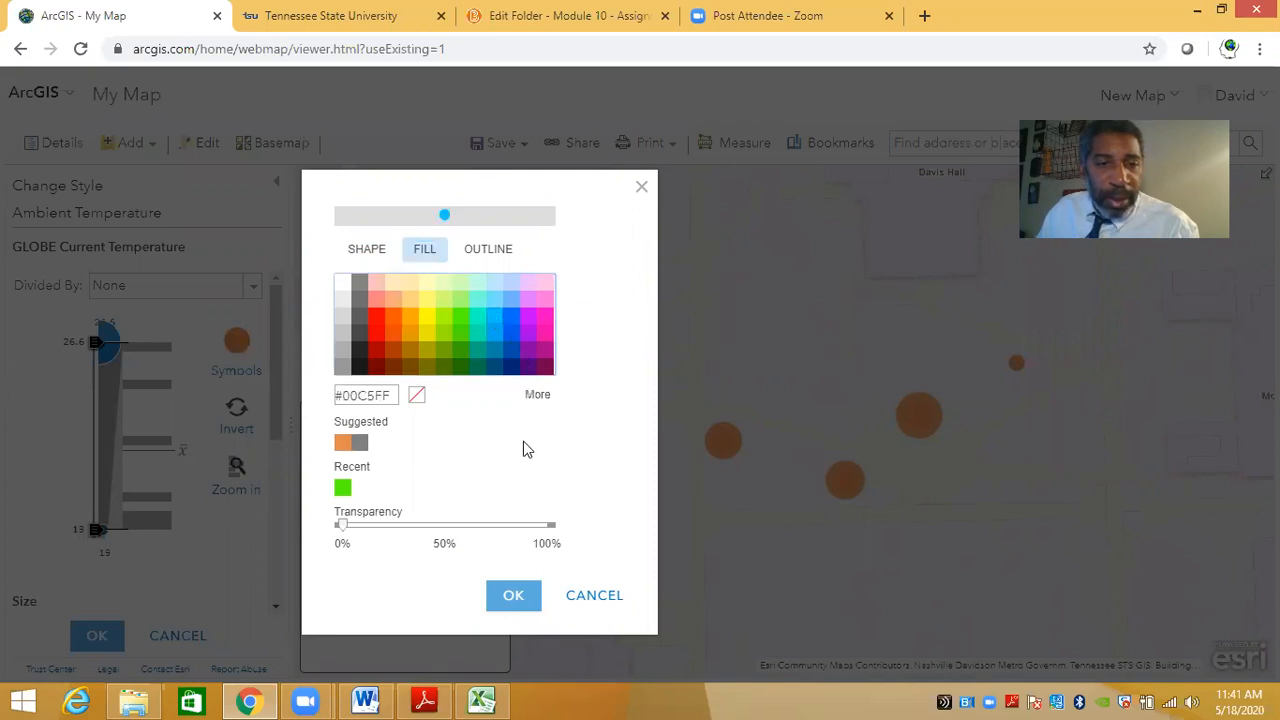
drag(344, 535, 446, 537)
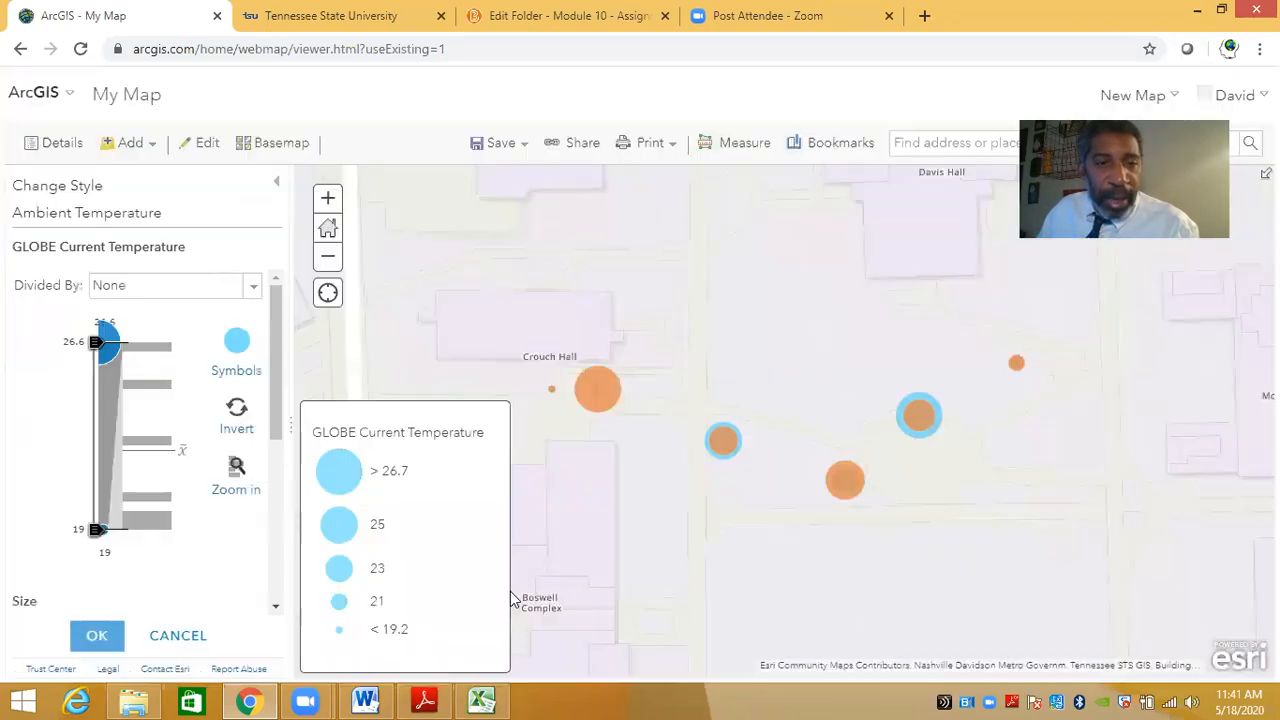
click(510, 595)
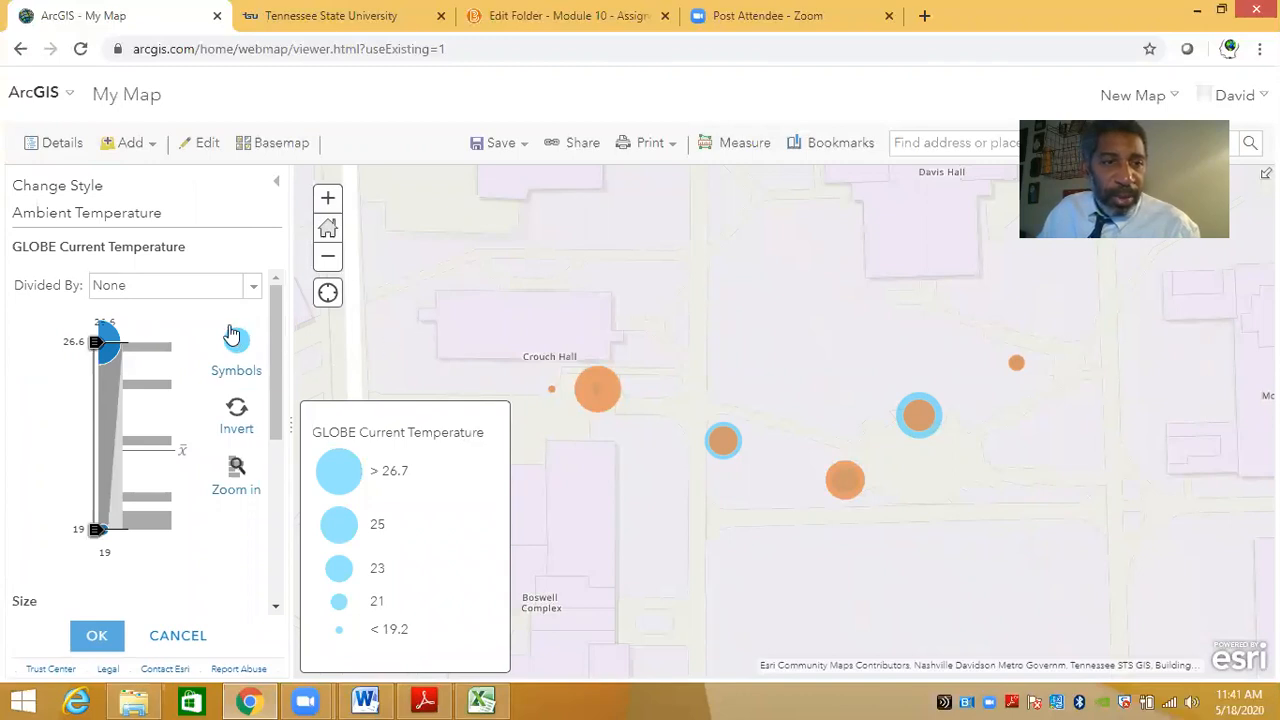
click(104, 636)
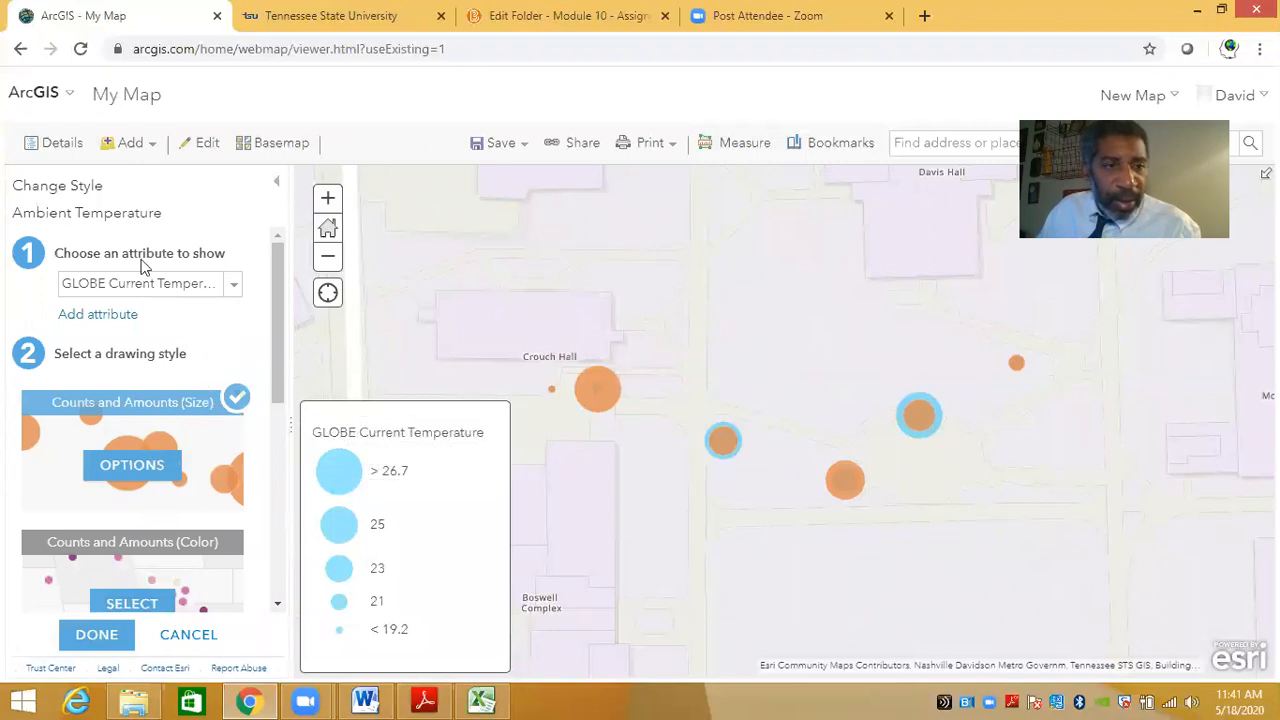
click(128, 630)
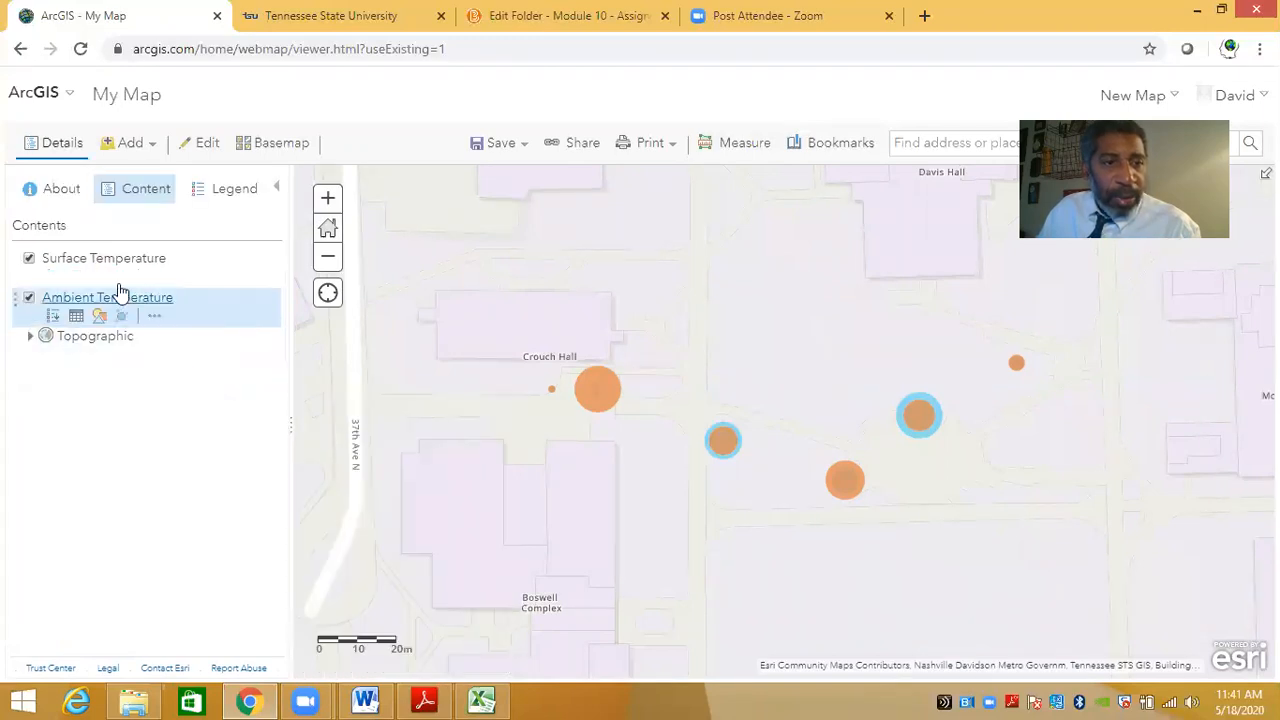
Change the Surface Temperature layer's symbol fill to red #FF0000 with about 50% transparency and apply the style.
click(99, 277)
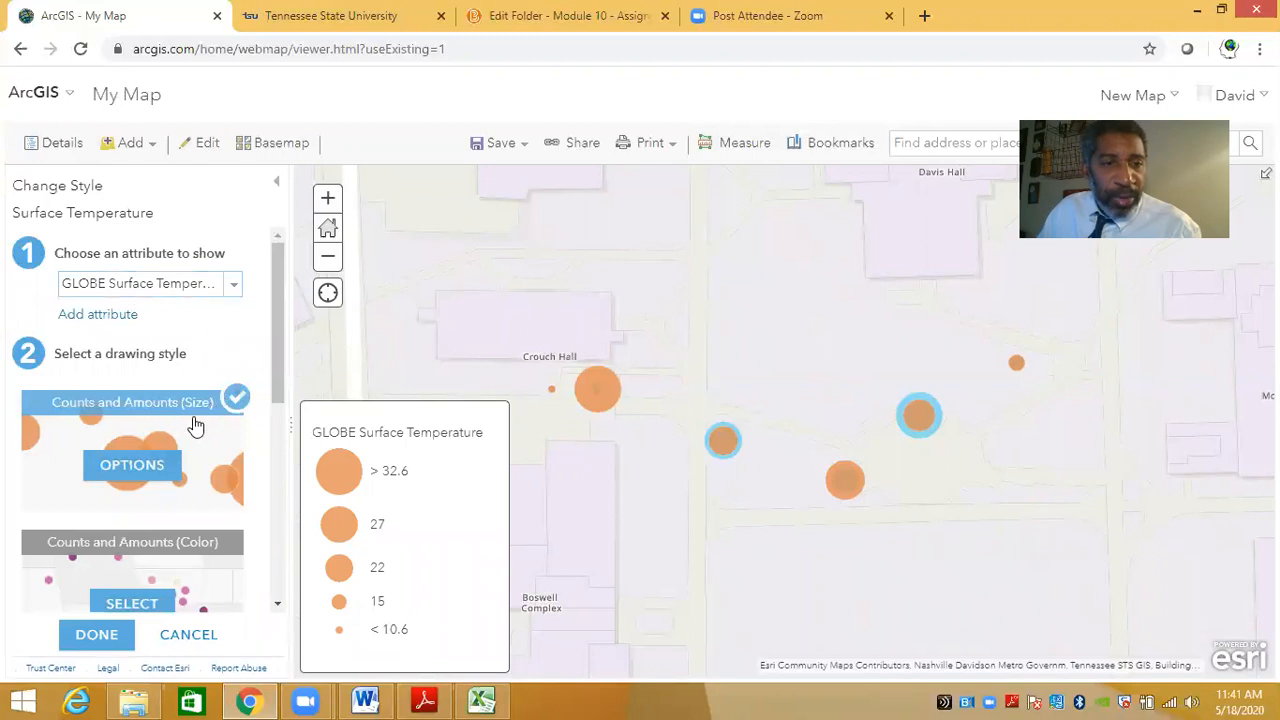
click(128, 468)
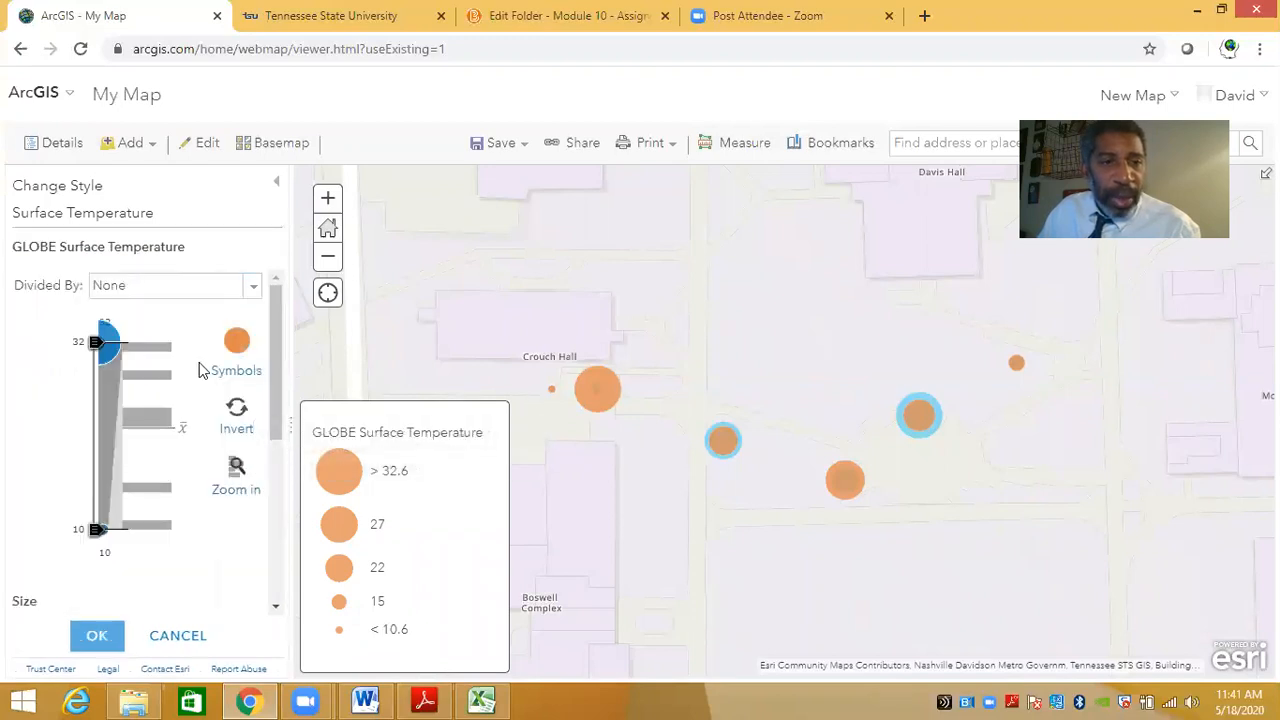
click(234, 344)
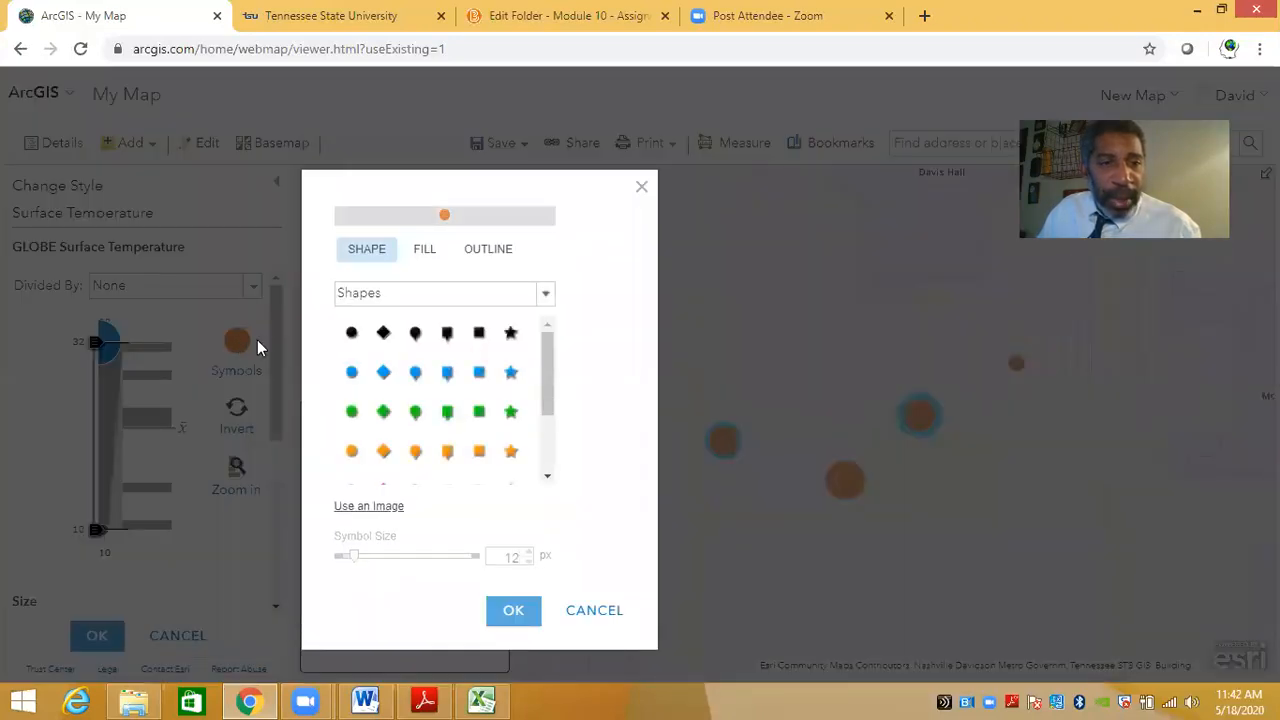
click(428, 252)
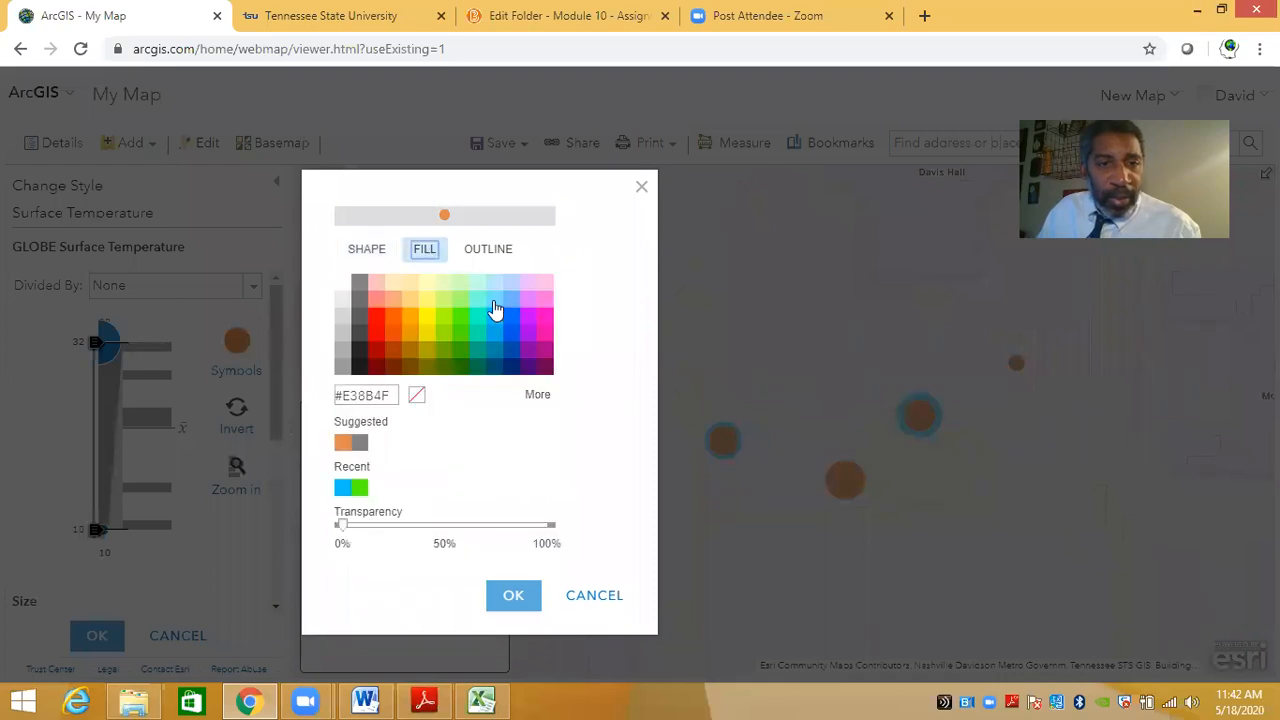
click(376, 318)
drag(341, 526, 442, 530)
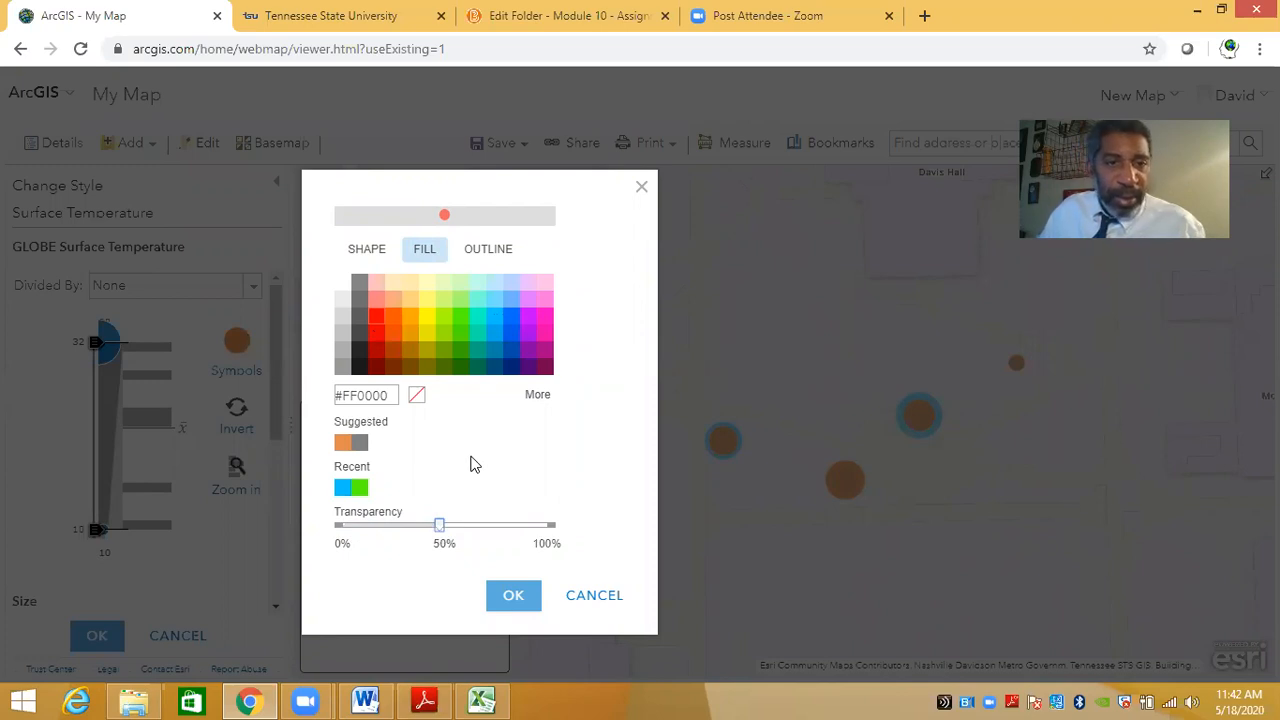
click(510, 595)
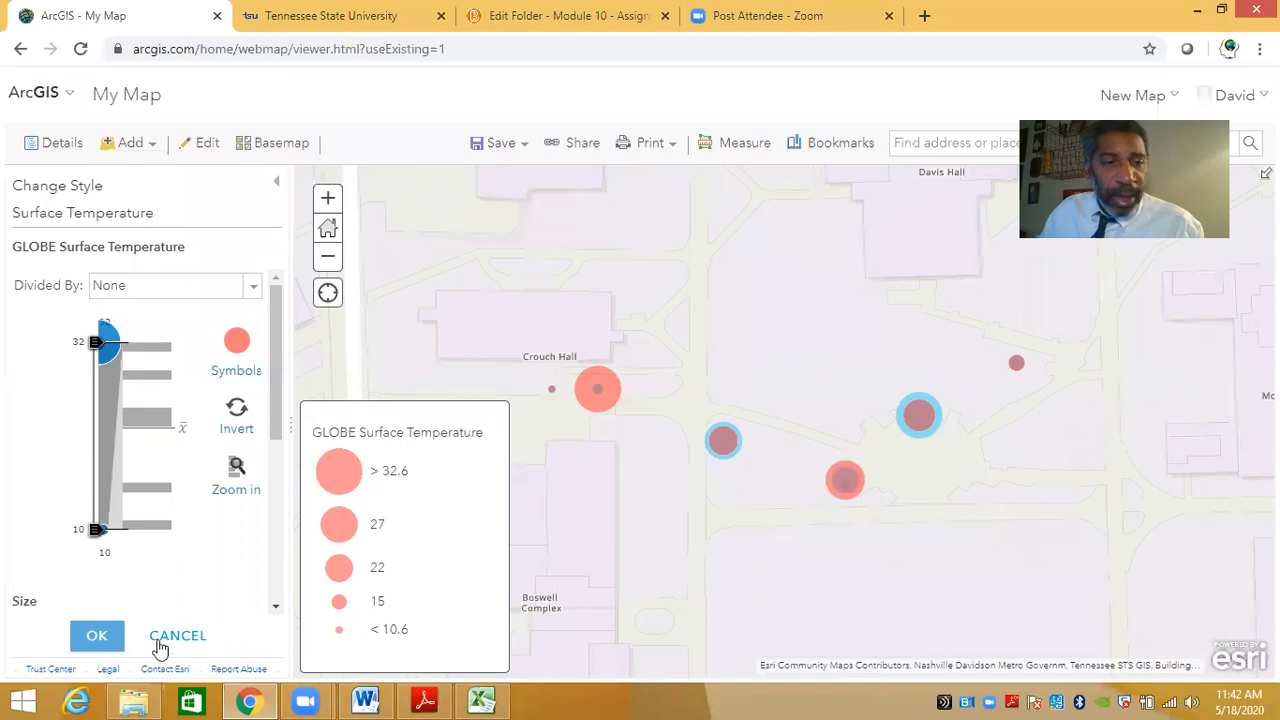
click(94, 637)
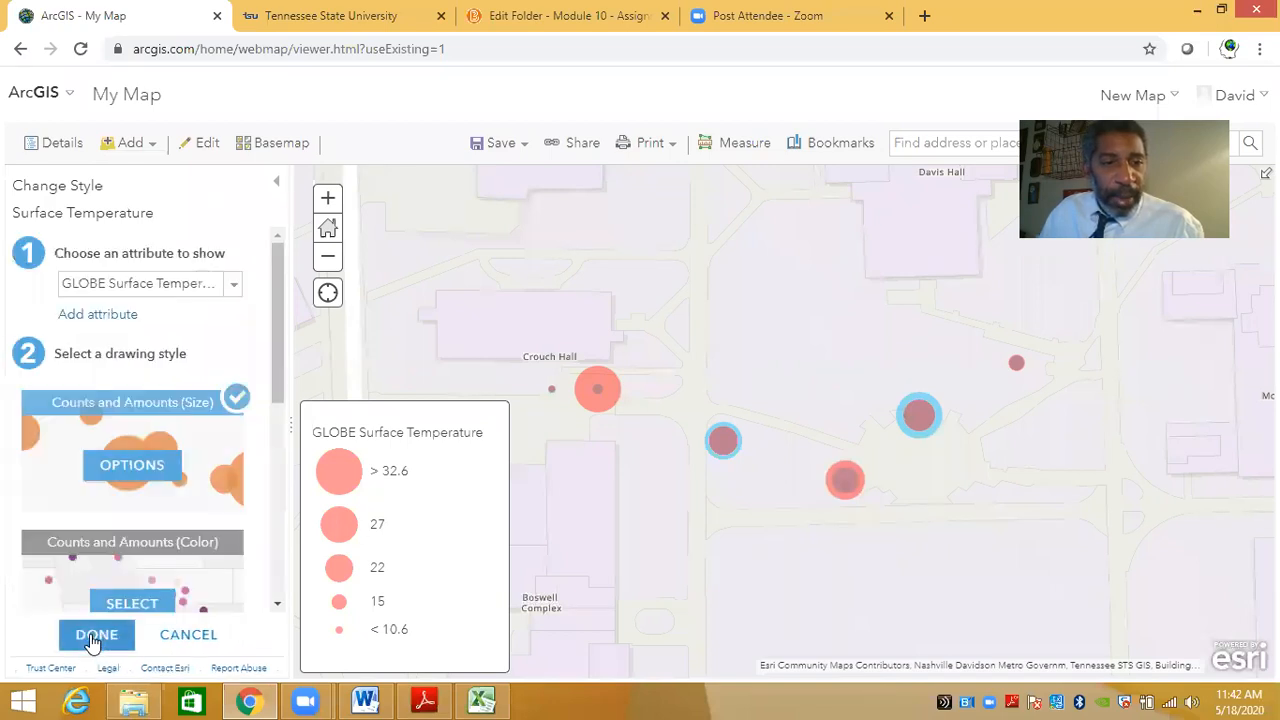
click(94, 637)
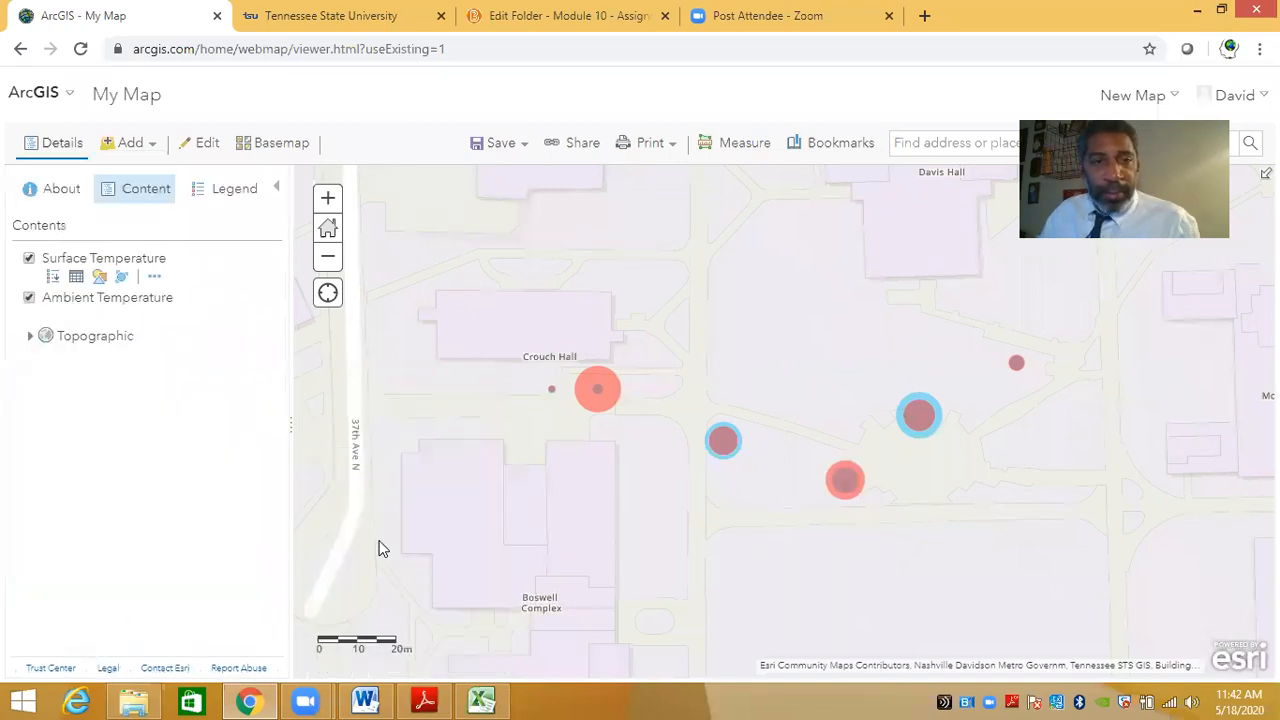
Show the map legend and switch the basemap to Imagery Hybrid.
click(226, 194)
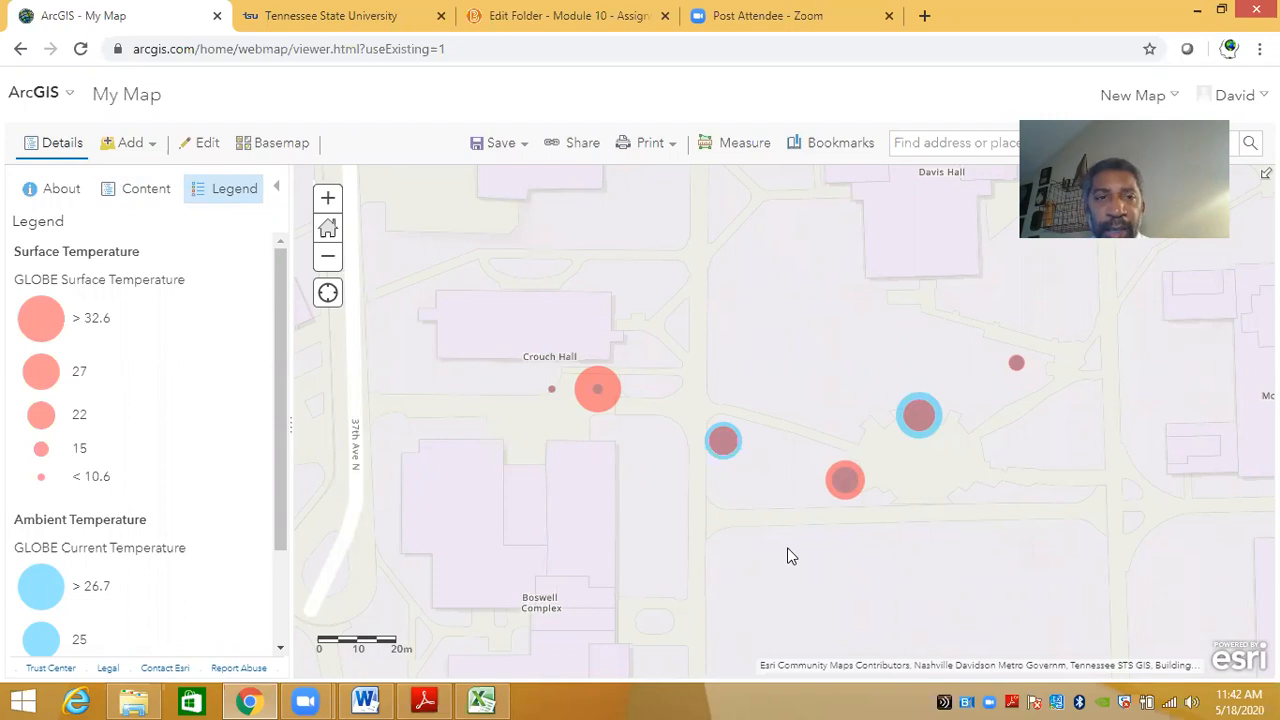
click(283, 147)
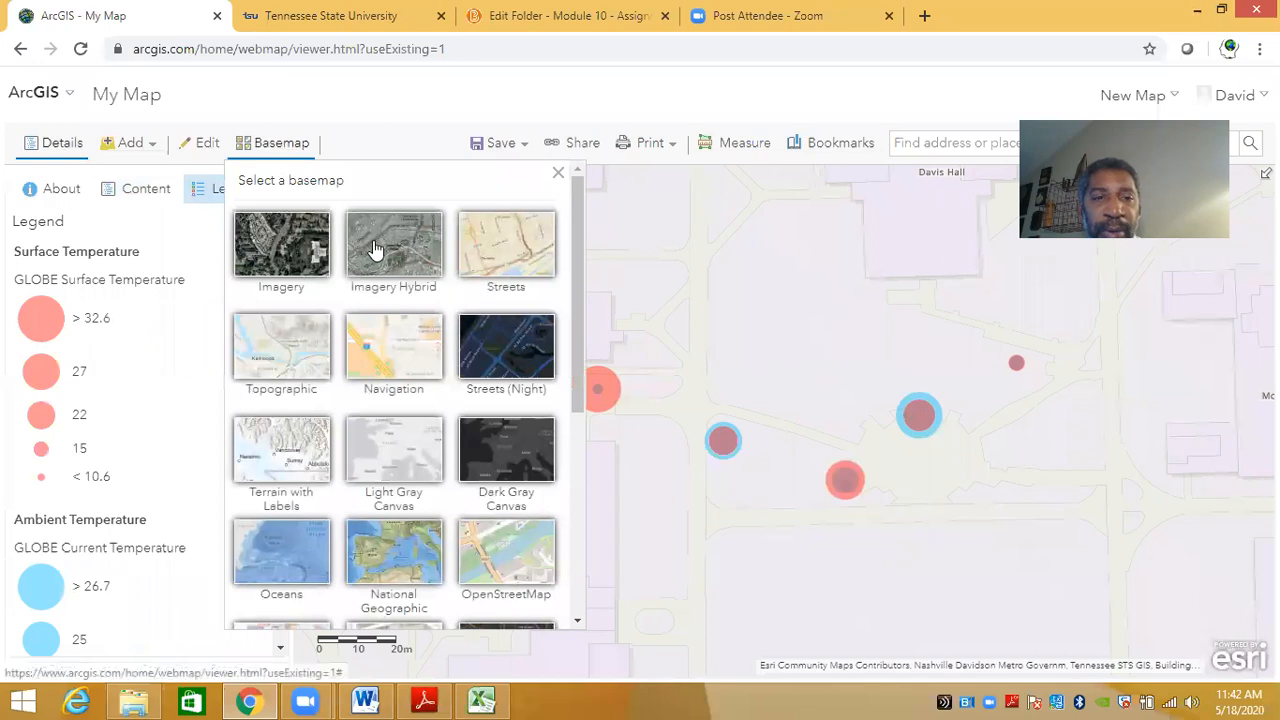
click(375, 243)
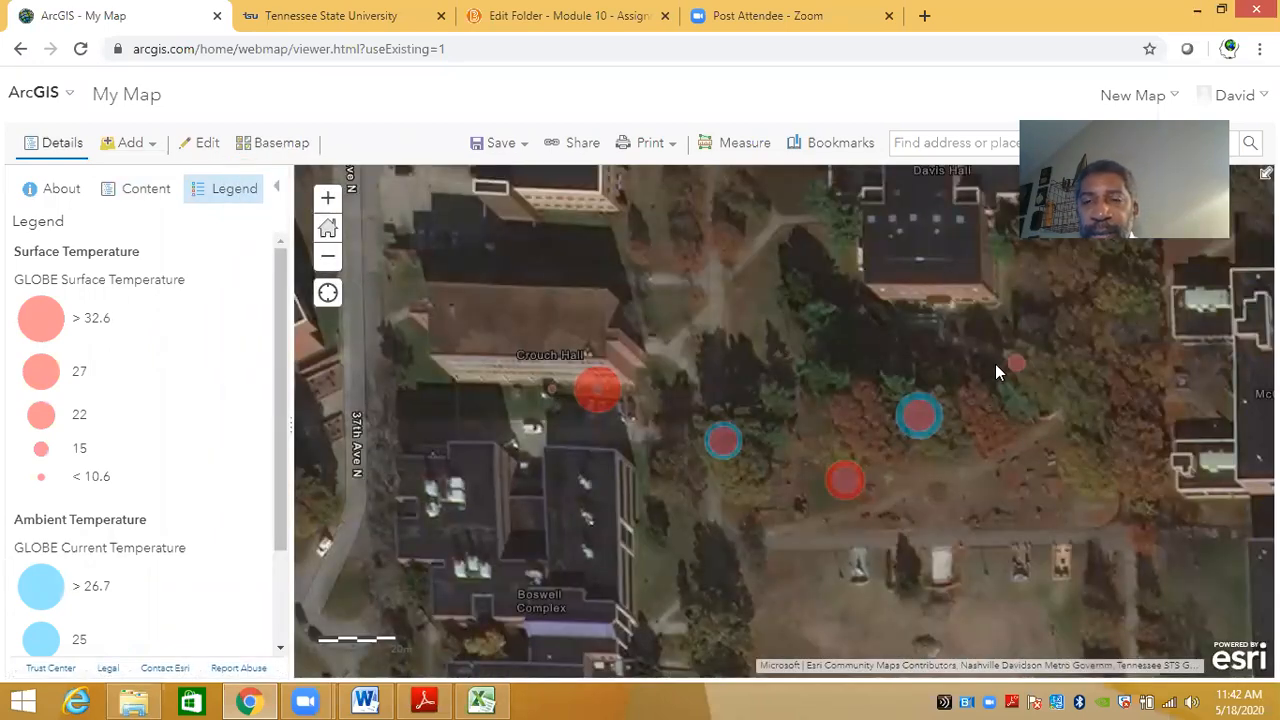
Inspect the data of the large red point between Crouch Hall and Boswell Complex and compare it with both layers' legend sizes.
drag(1017, 372, 1008, 386)
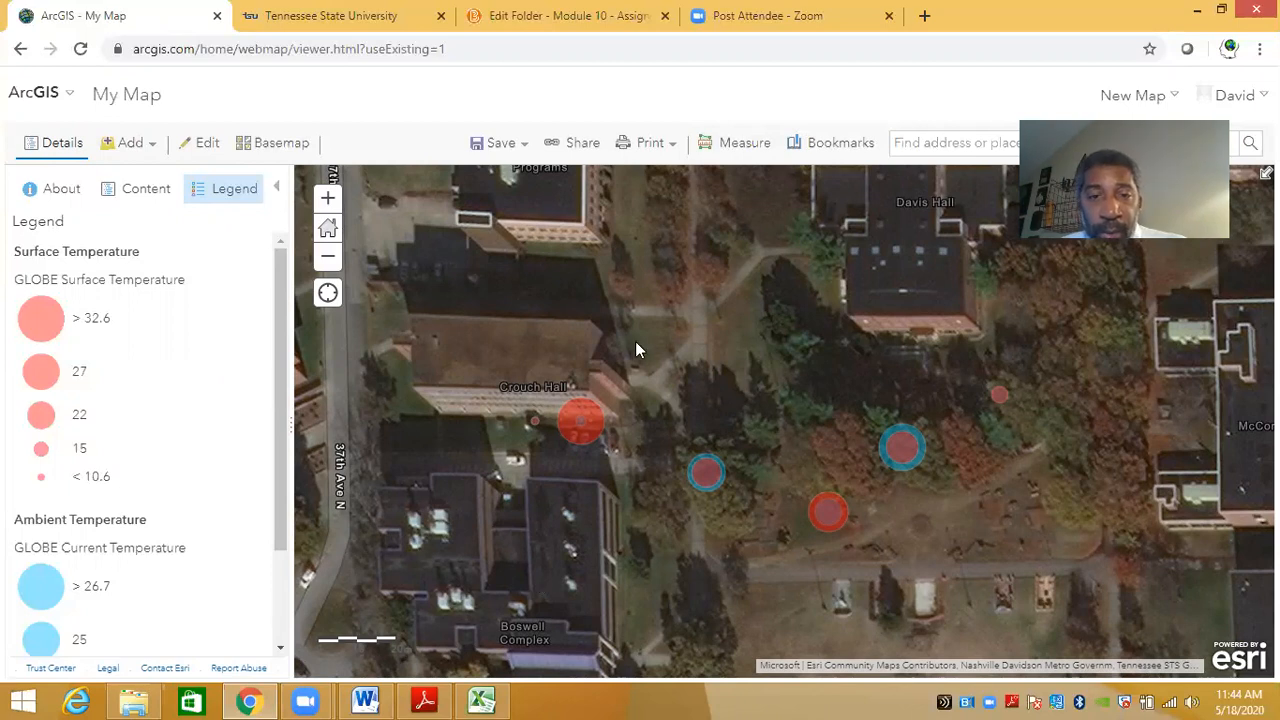
drag(645, 368, 886, 288)
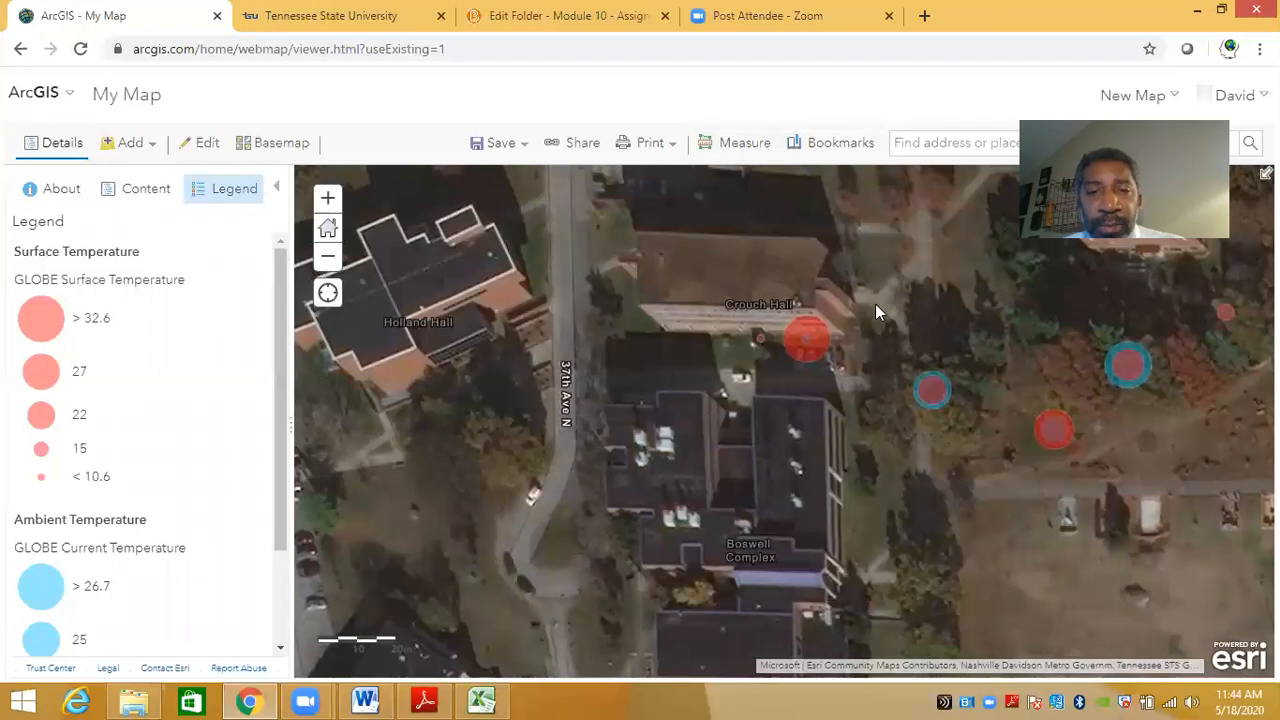
drag(850, 284, 844, 312)
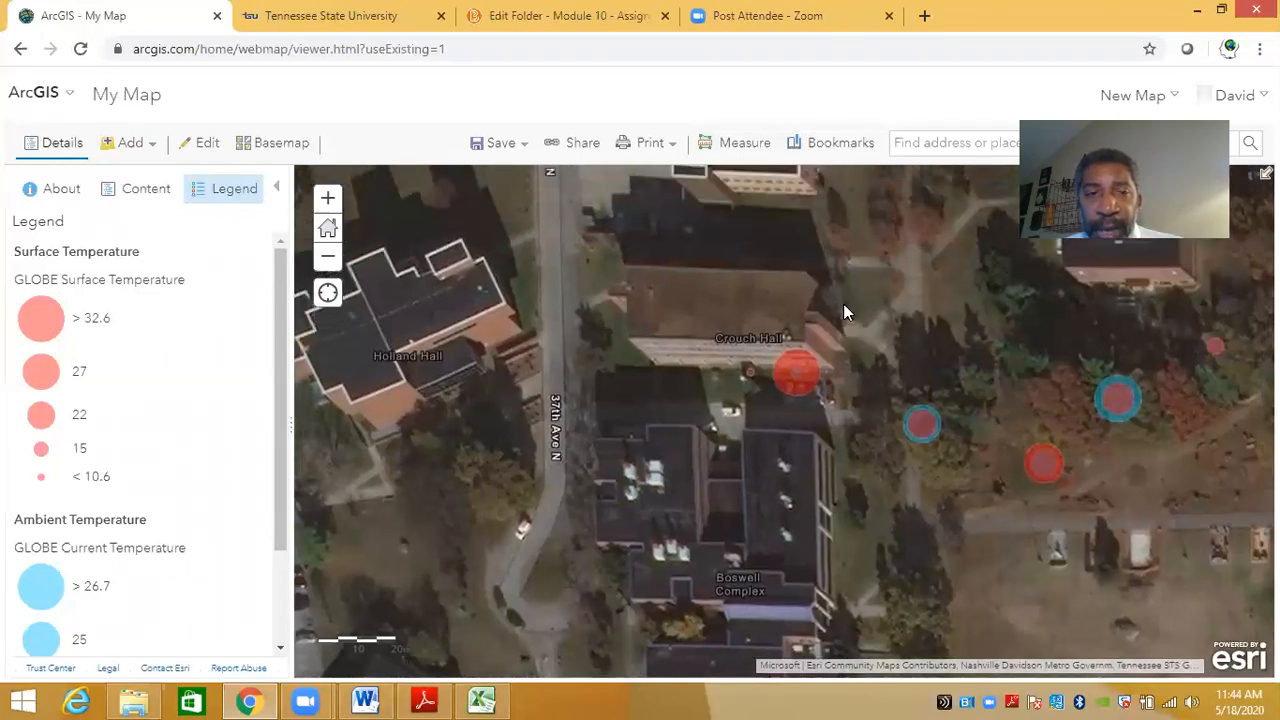
click(806, 377)
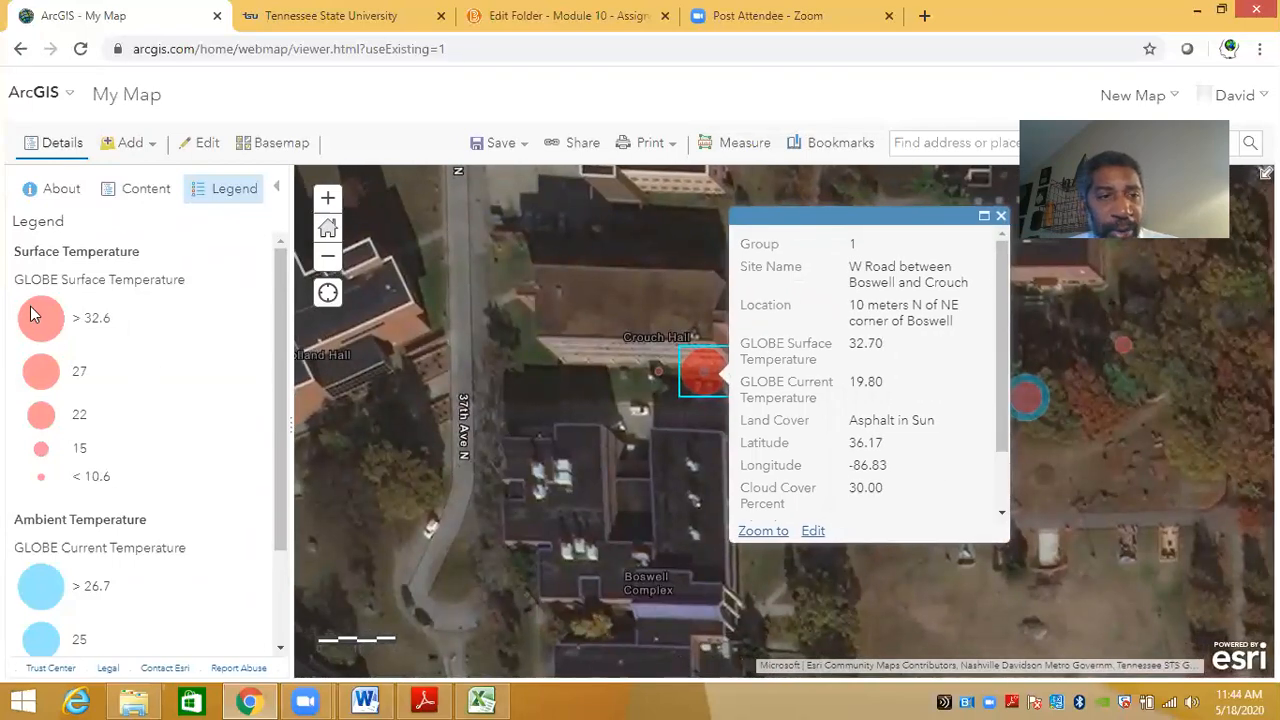
drag(281, 399, 277, 515)
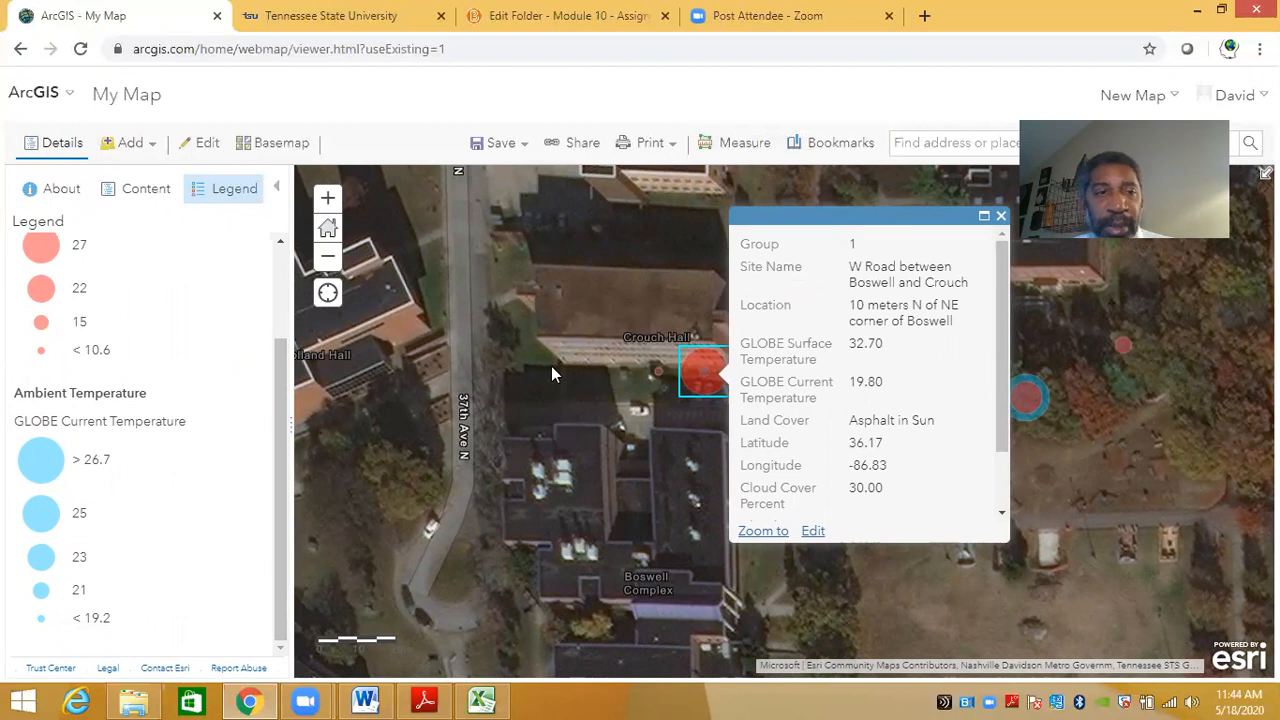
scroll(283, 302, up, 2)
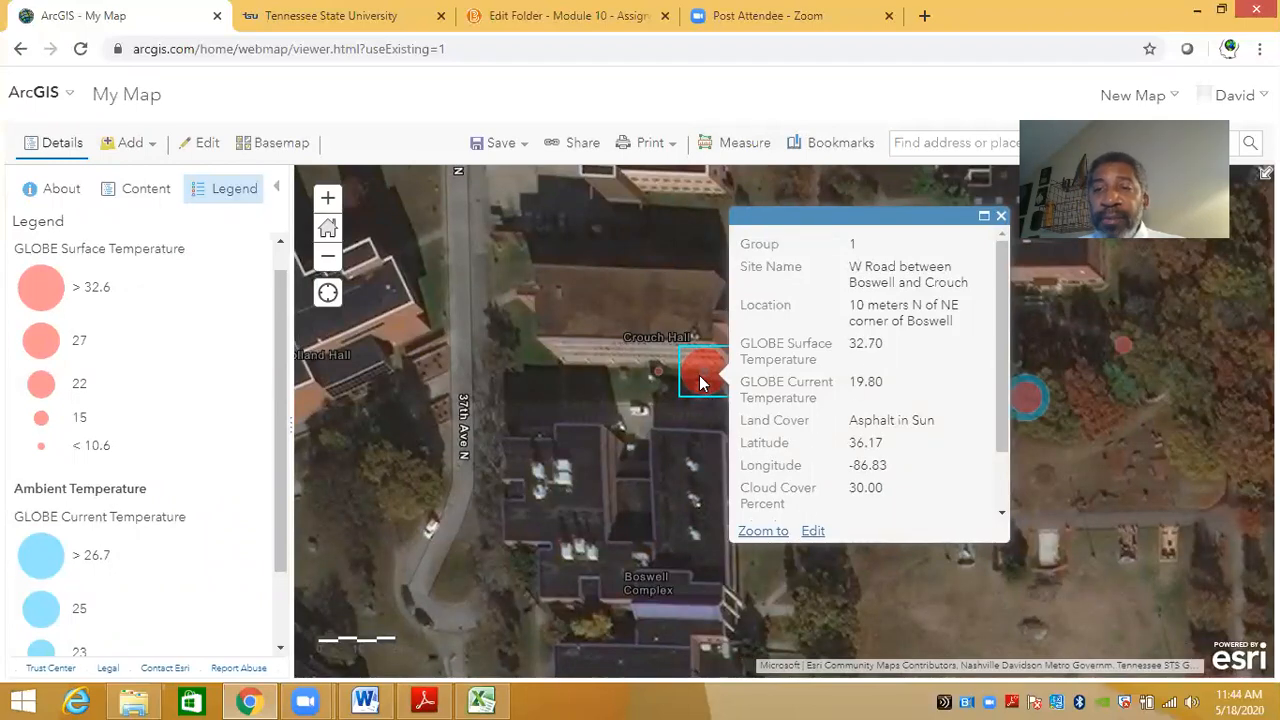
click(999, 218)
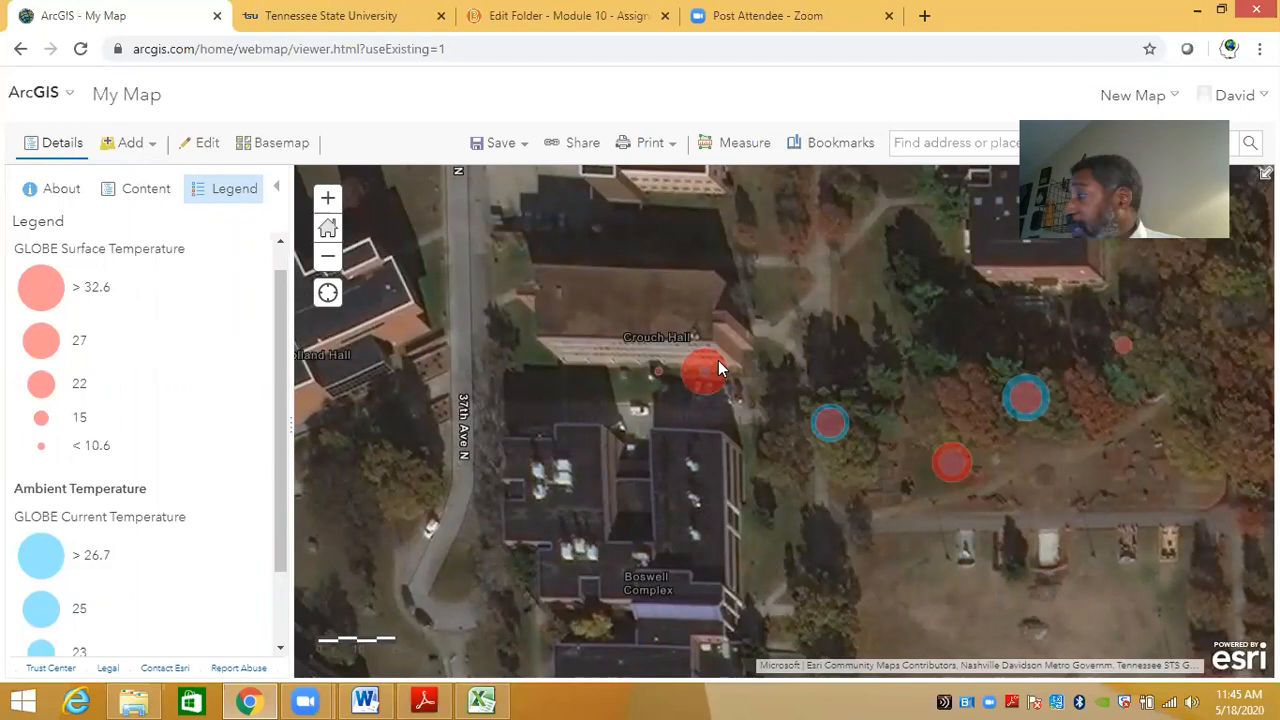
Inspect the site data of the blue-ringed point at the northwest corner of the Old Courtyard.
drag(926, 396, 740, 491)
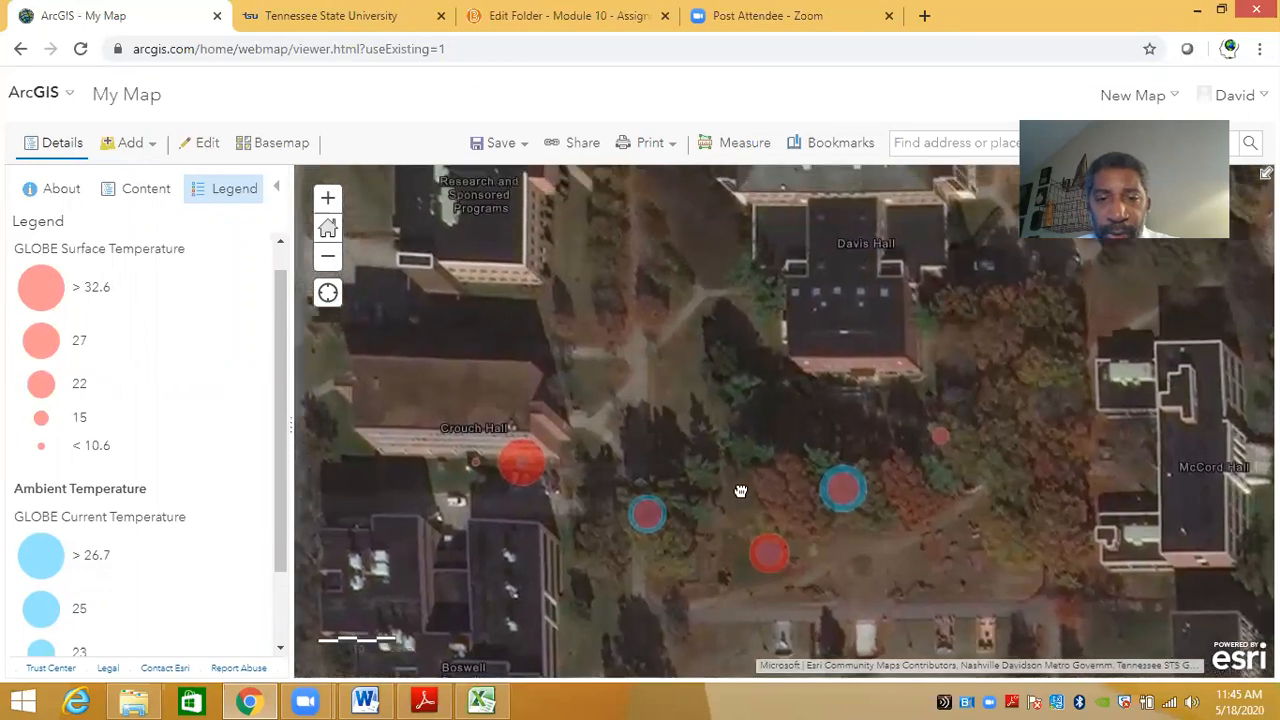
click(646, 516)
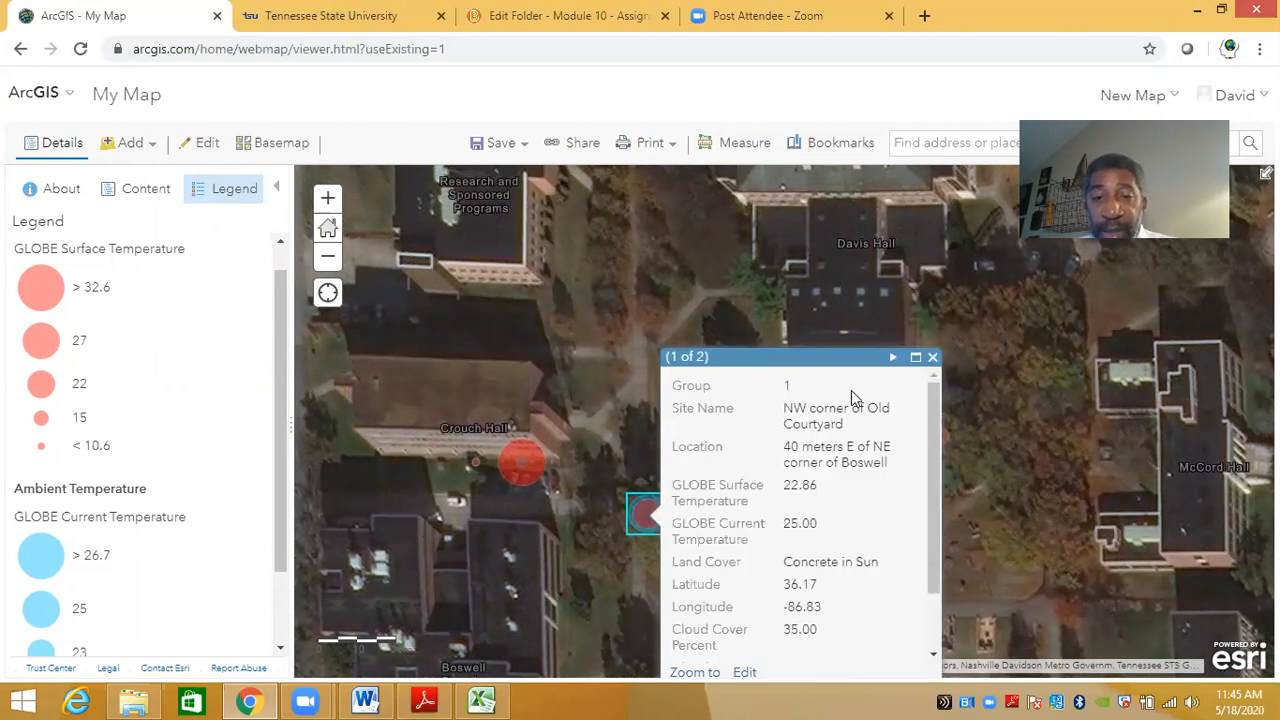
click(932, 358)
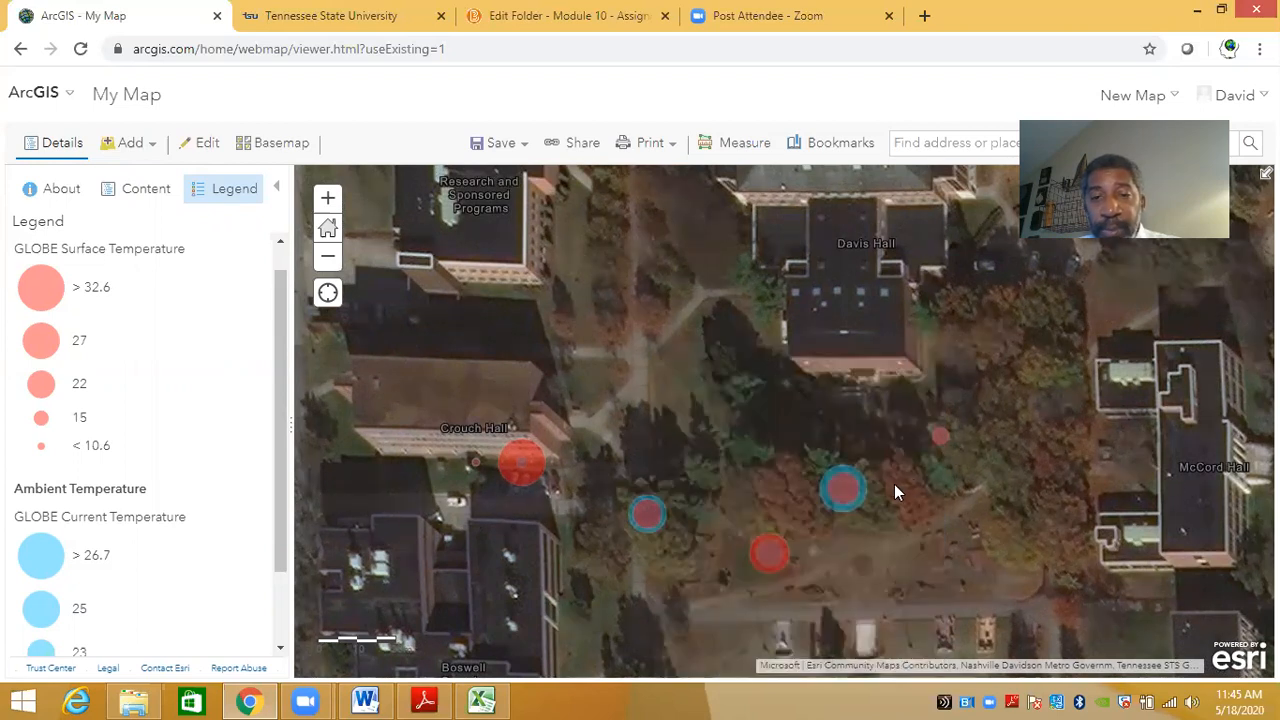
Inspect both layers' records for the blue-ringed point on the north side of the Old Courtyard.
click(843, 490)
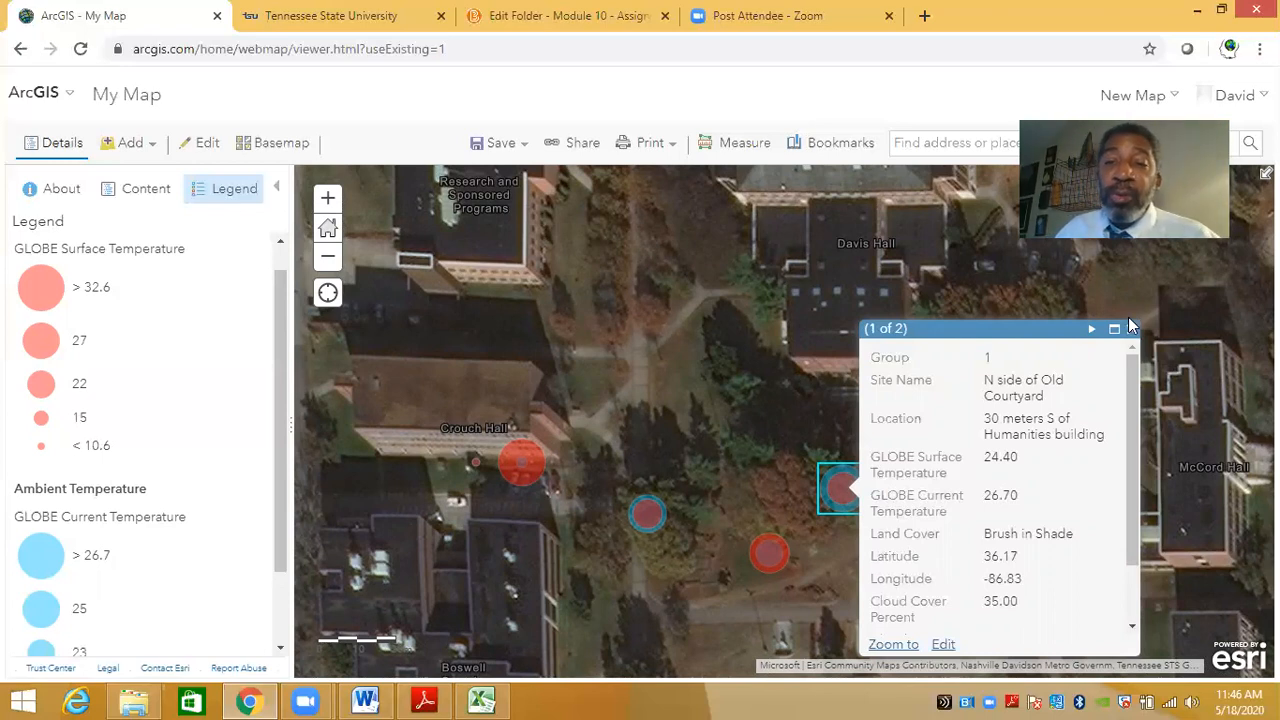
click(1092, 330)
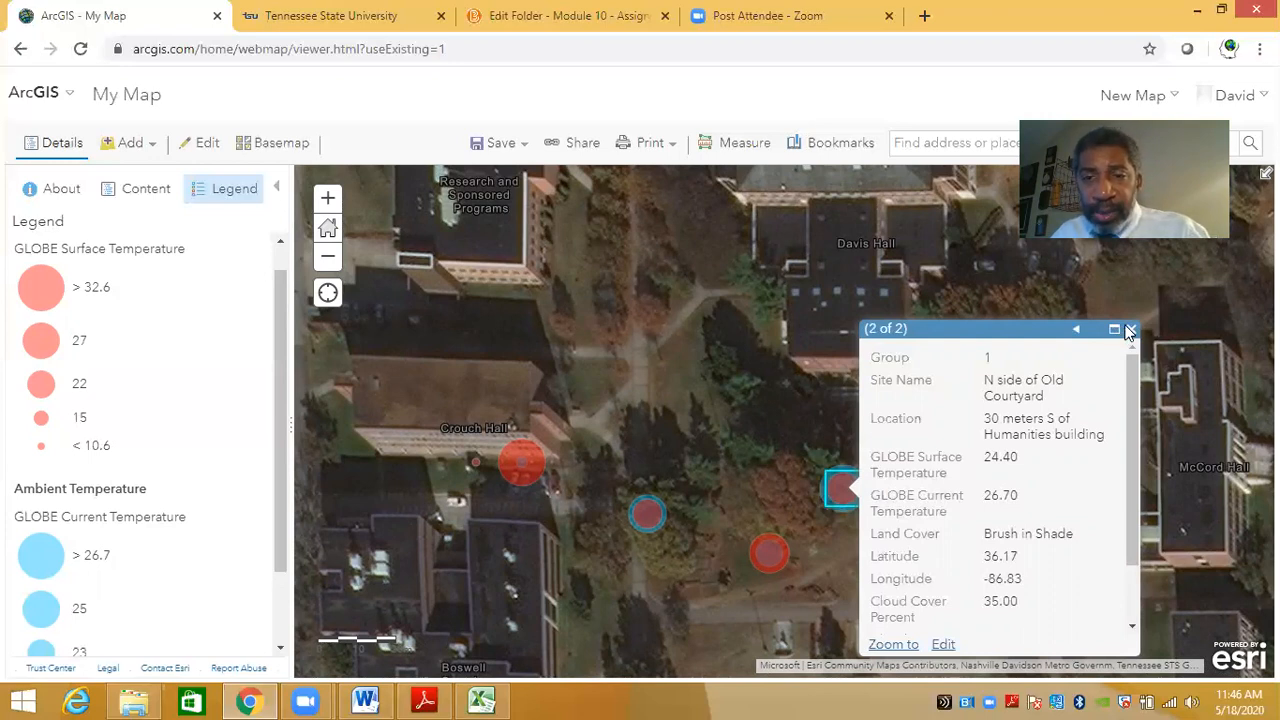
click(1129, 331)
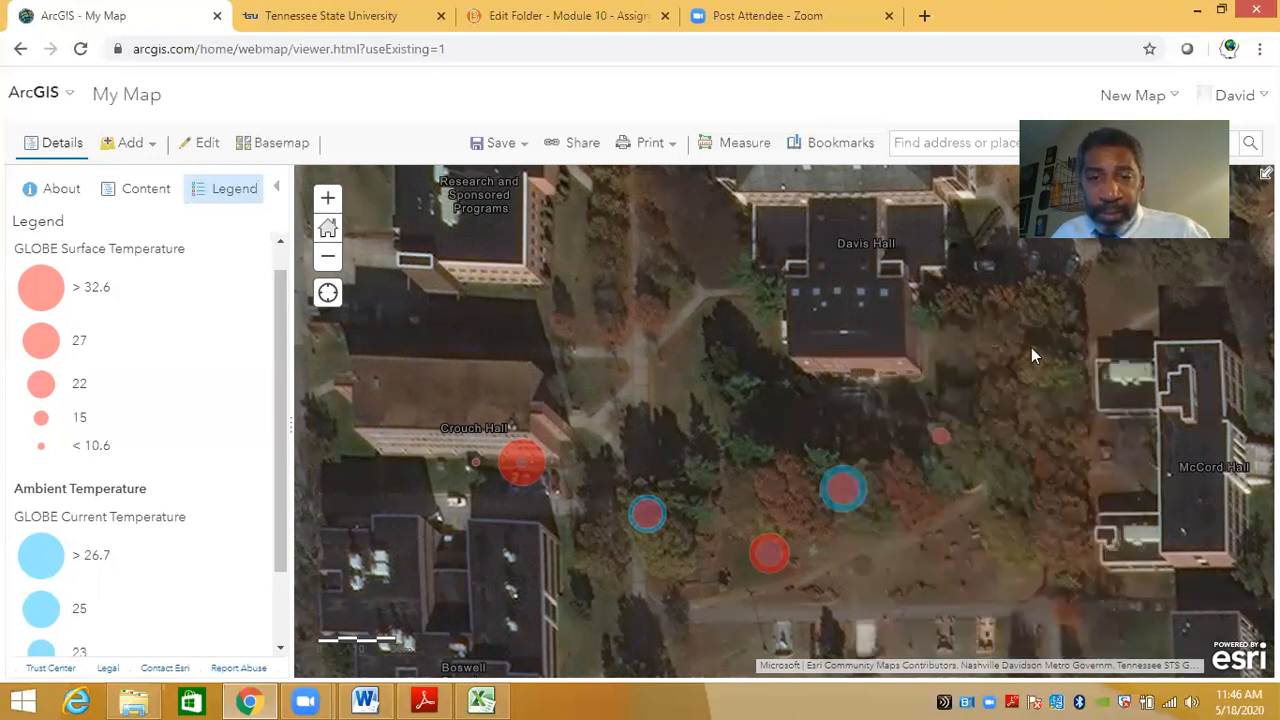
drag(752, 438, 751, 290)
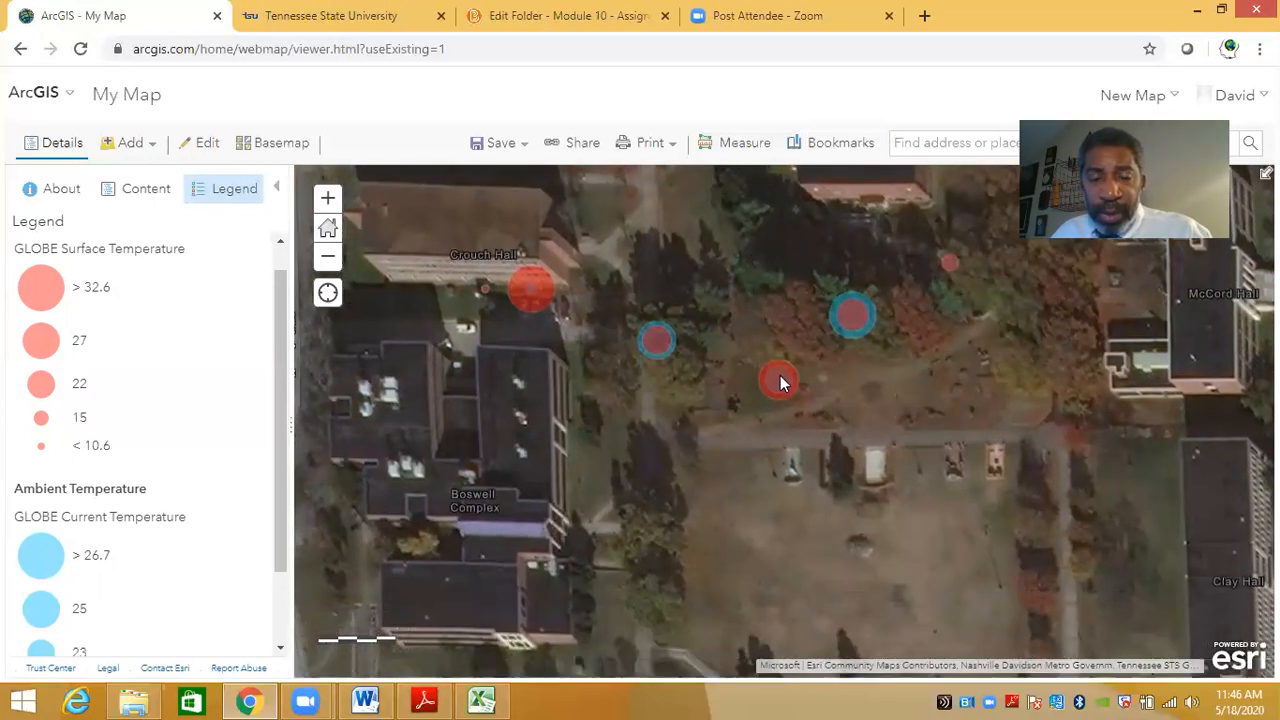
Inspect the site data of the red point at the southwest corner of the Old Courtyard and the small northeastern point, comparing them with the legend.
click(781, 384)
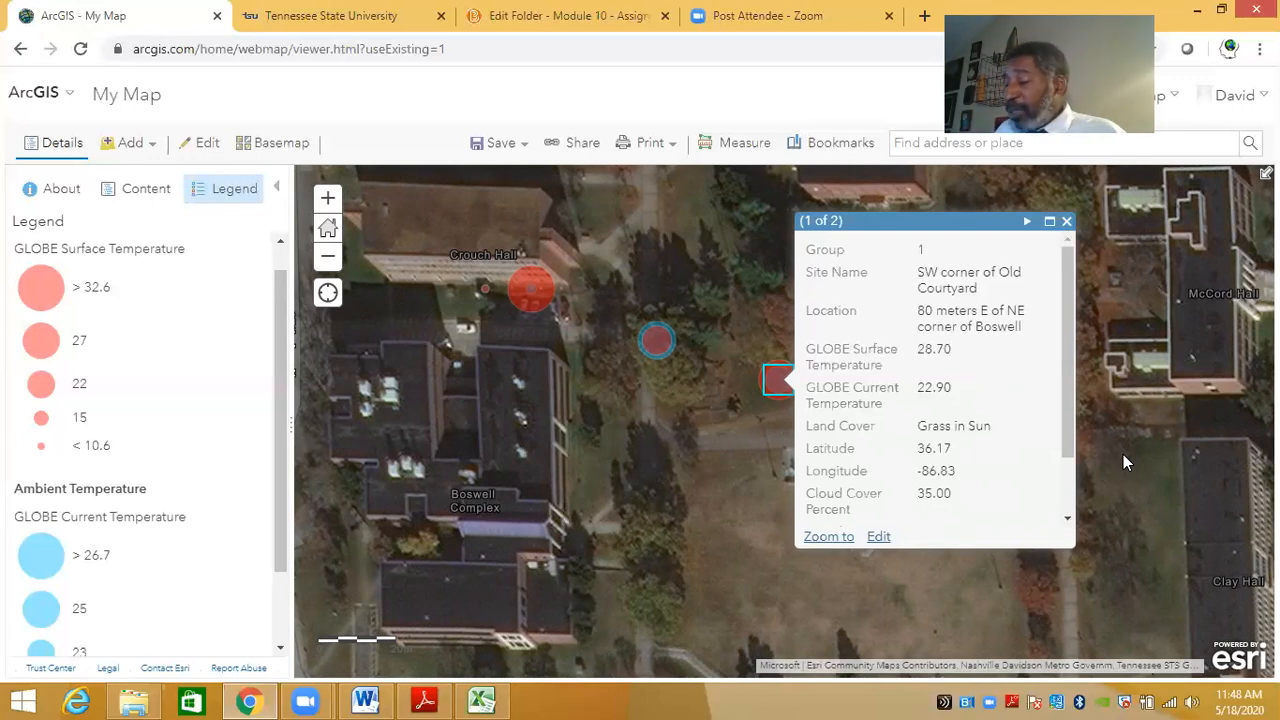
click(1068, 222)
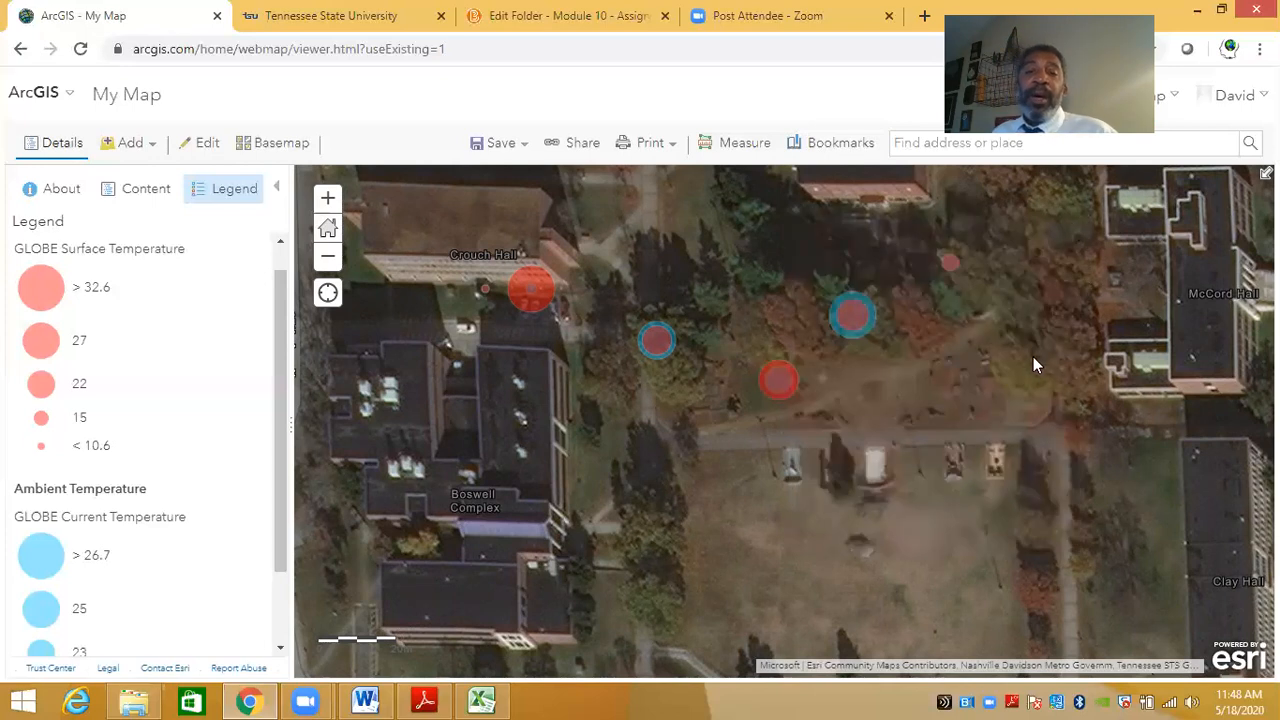
drag(952, 365, 956, 463)
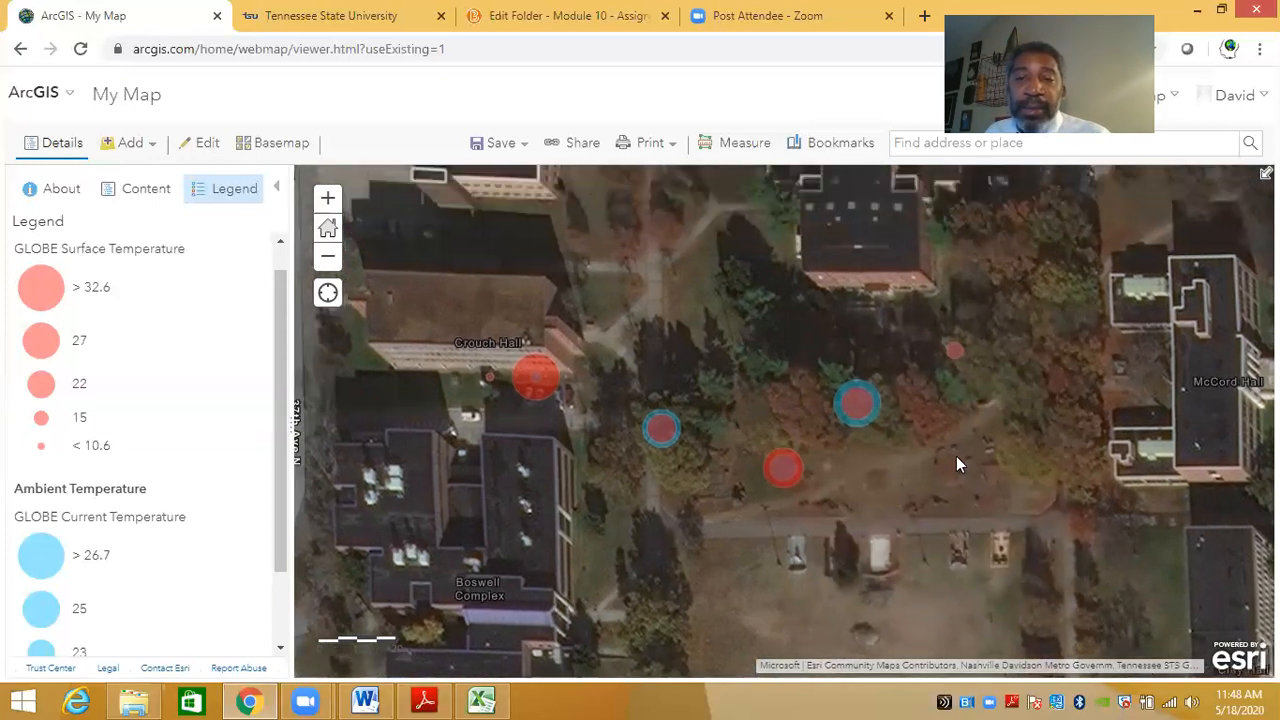
click(955, 351)
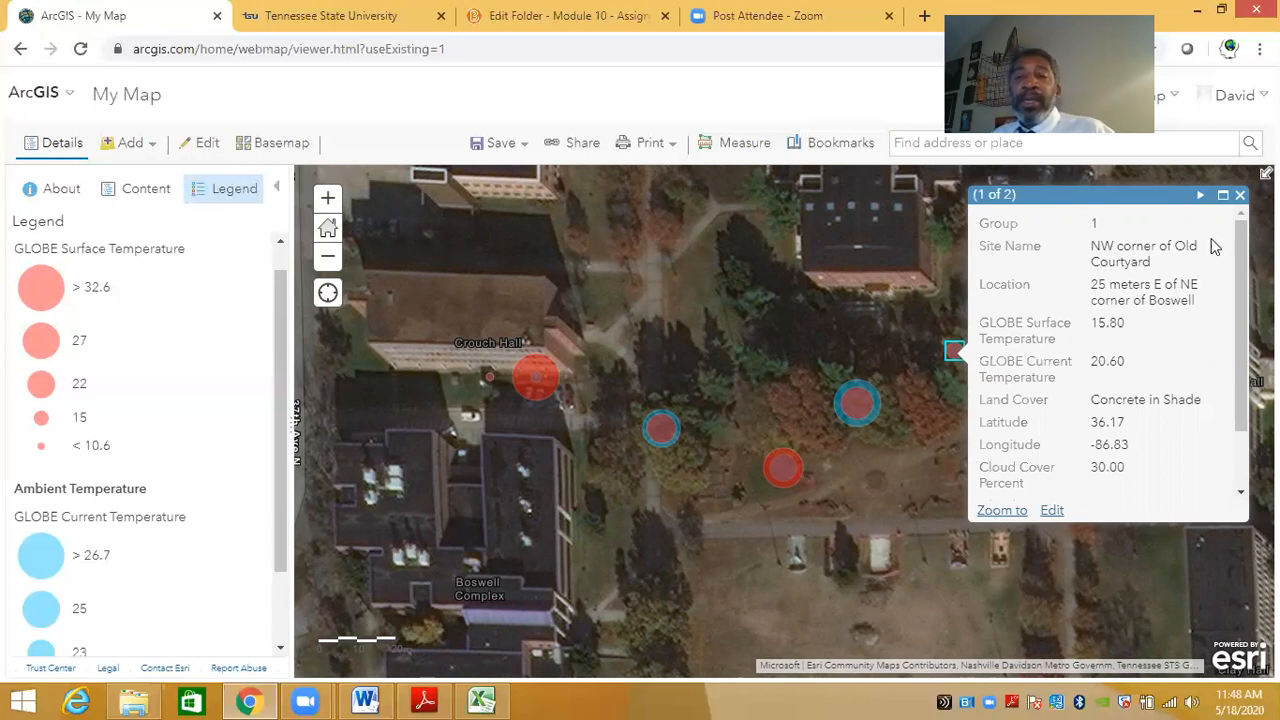
click(1240, 196)
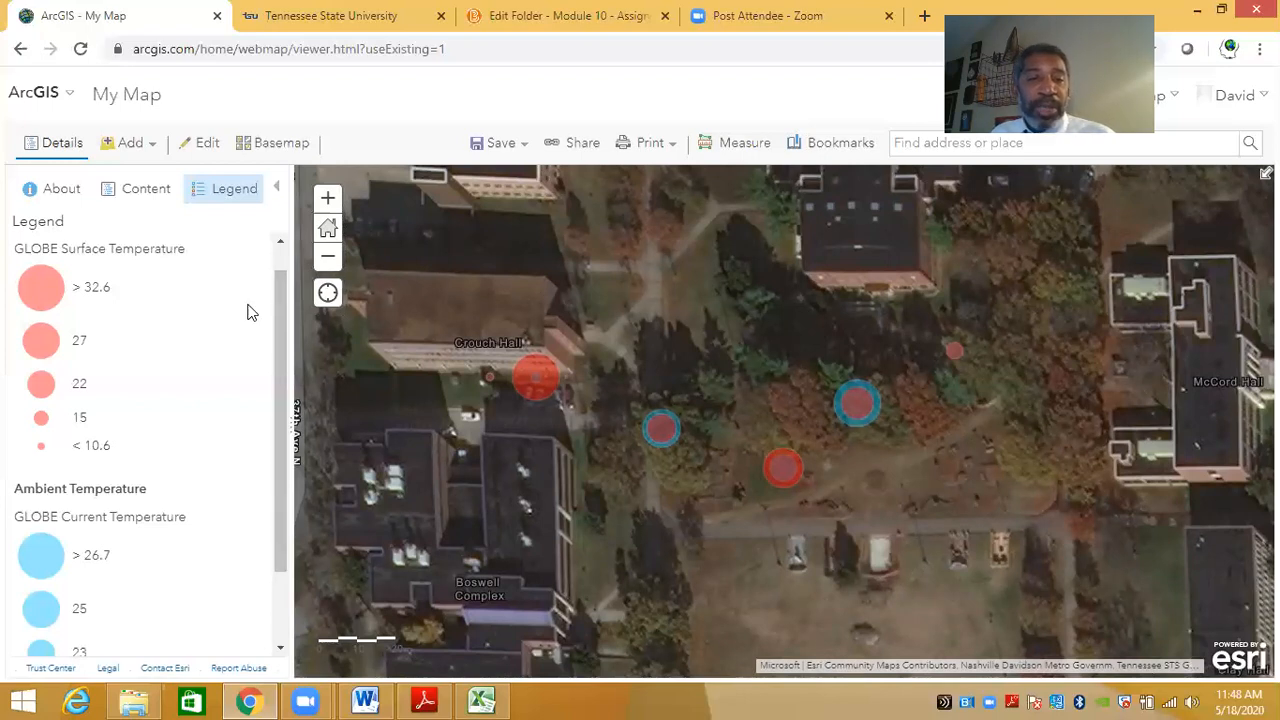
mouse_move(281, 341)
mouse_down()
mouse_move(281, 405)
mouse_move(281, 319)
mouse_up()
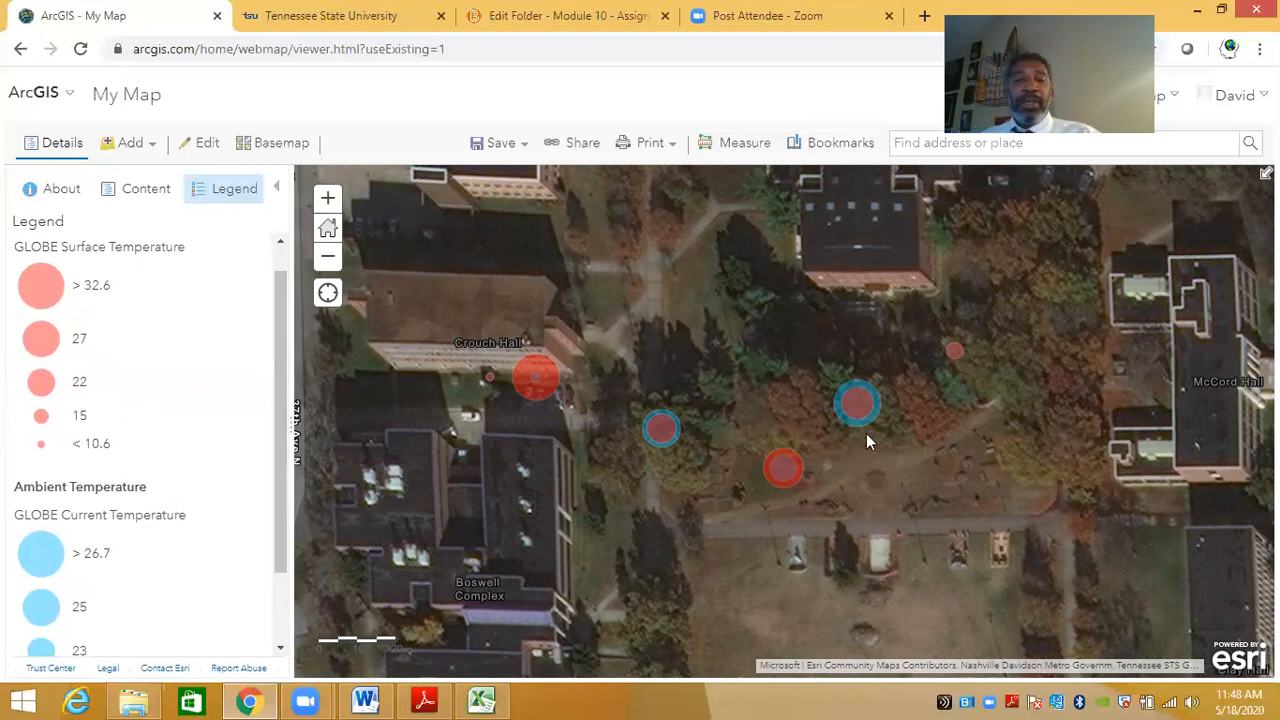
mouse_move(283, 392)
mouse_down()
mouse_move(281, 459)
mouse_move(286, 389)
mouse_up()
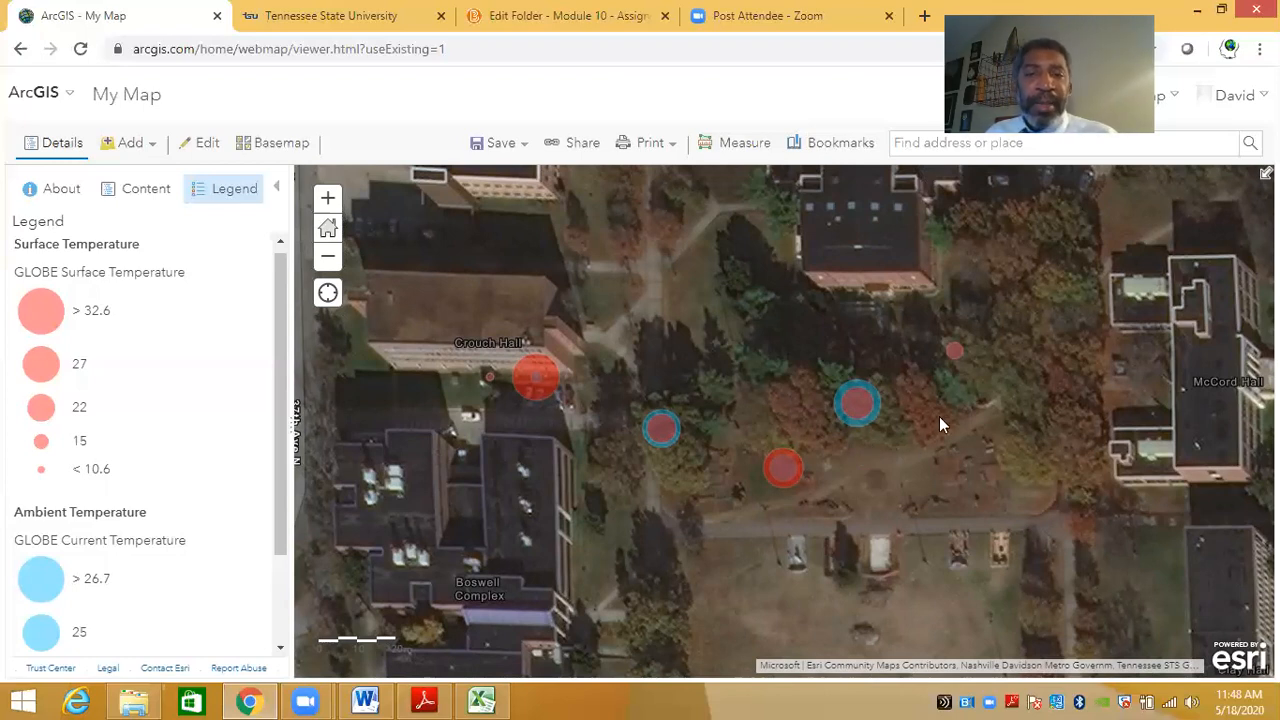
Save the map with the title "Urban Geography 4850 UHIE Demo" and the existing tag "Urban Heat Island".
click(500, 146)
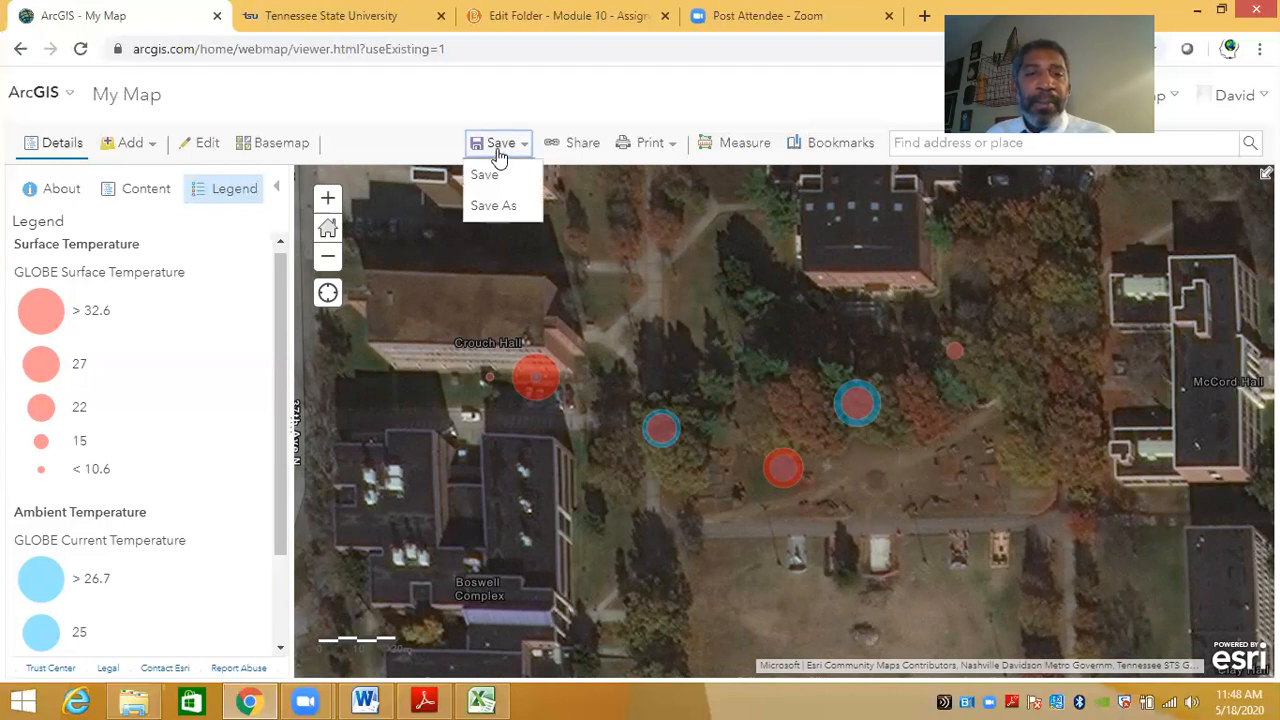
click(489, 180)
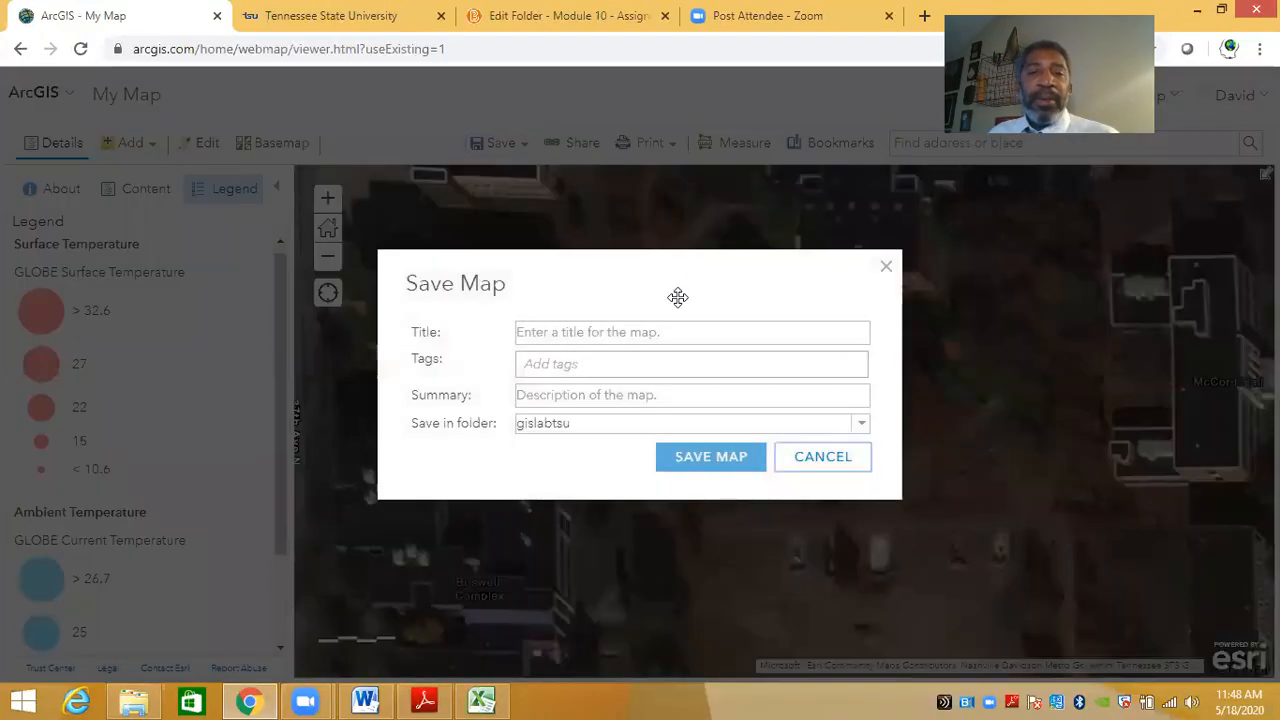
click(670, 331)
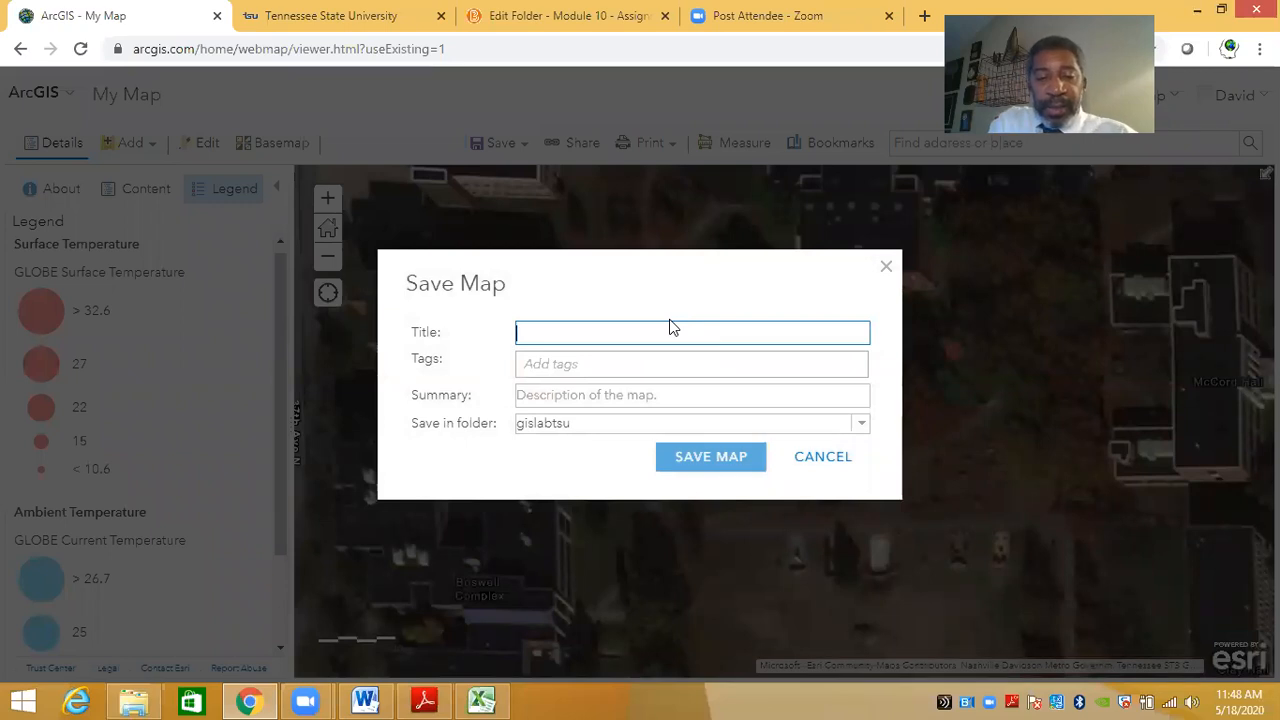
text(Urban )
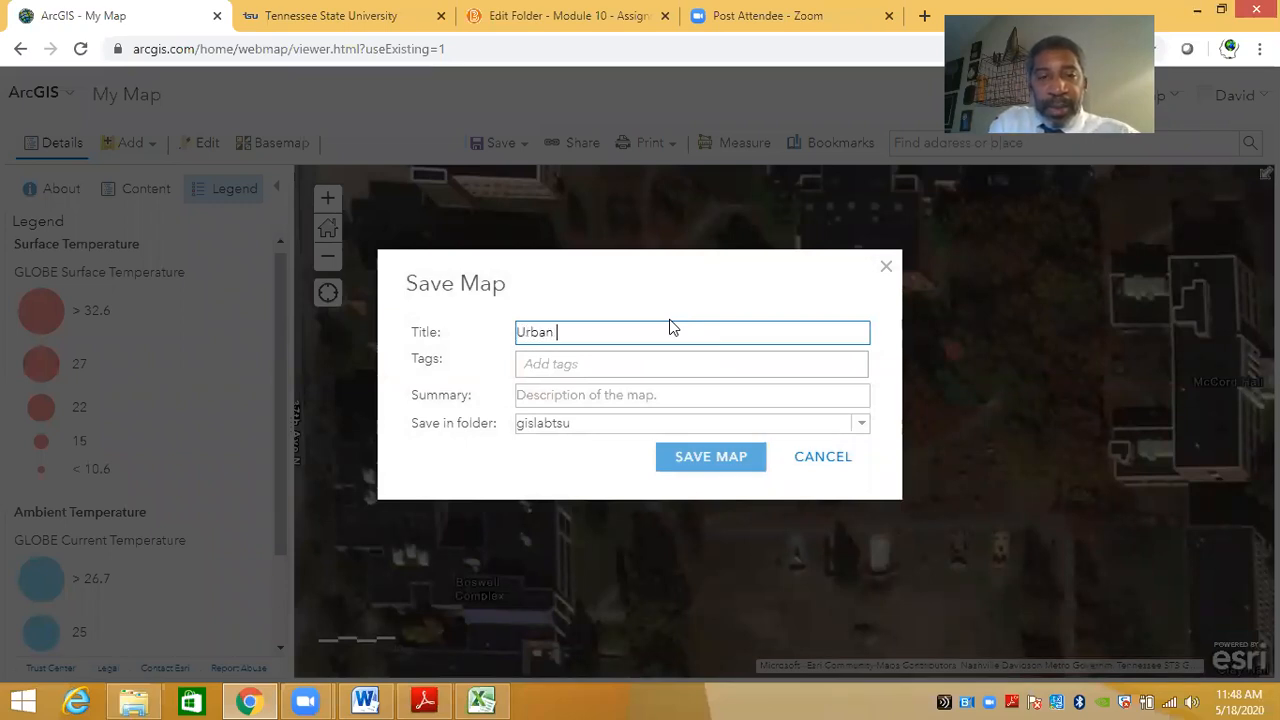
text(Geography)
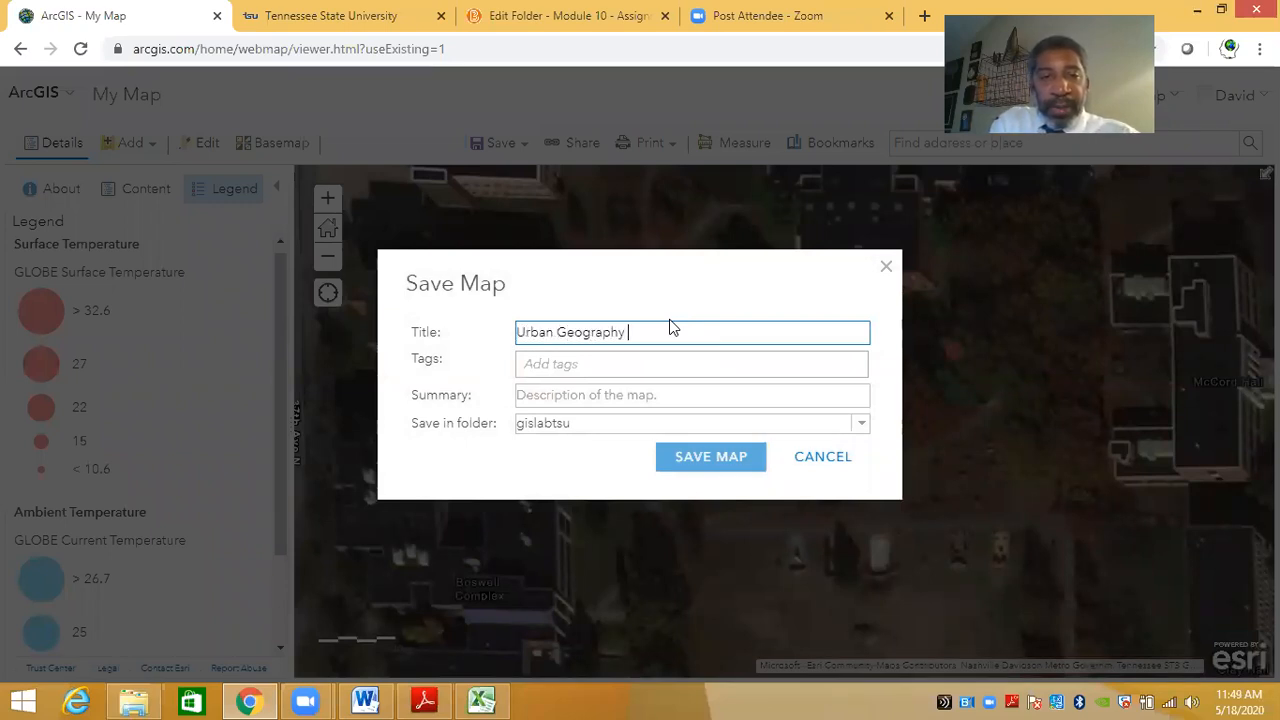
text( 4850 )
text(UrE )
text(Demo)
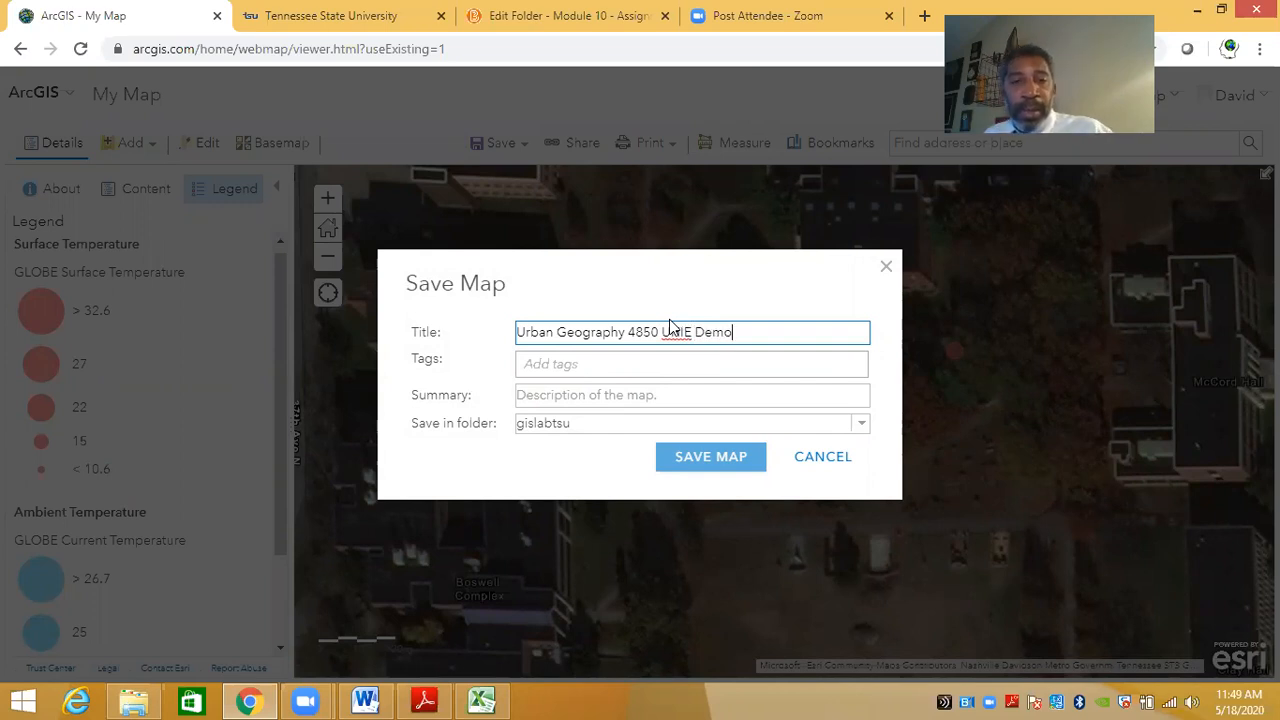
click(651, 367)
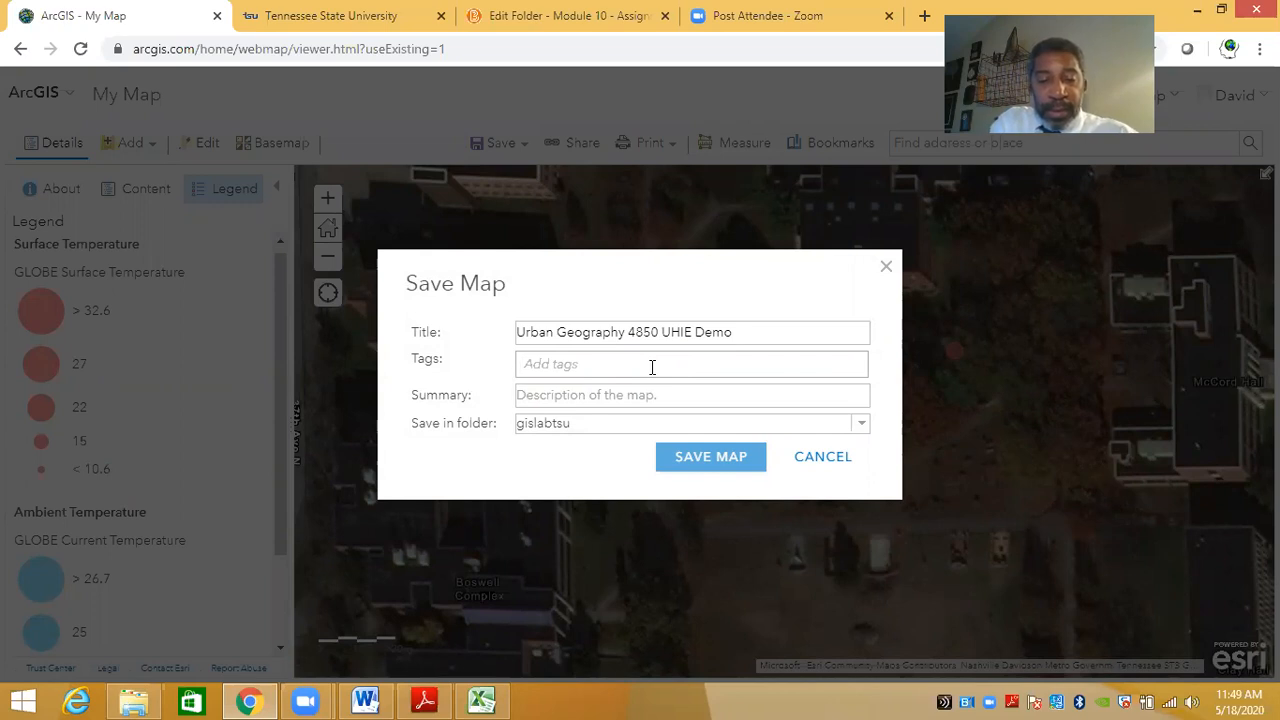
text(Urba)
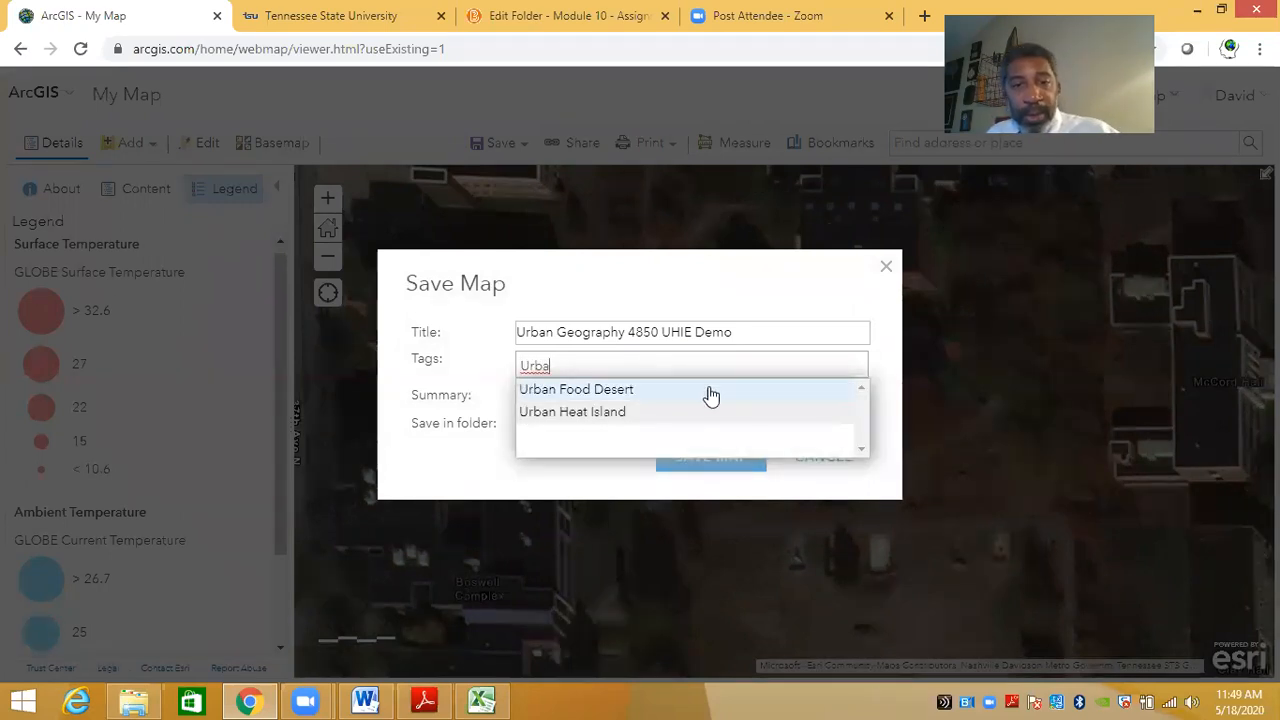
click(606, 414)
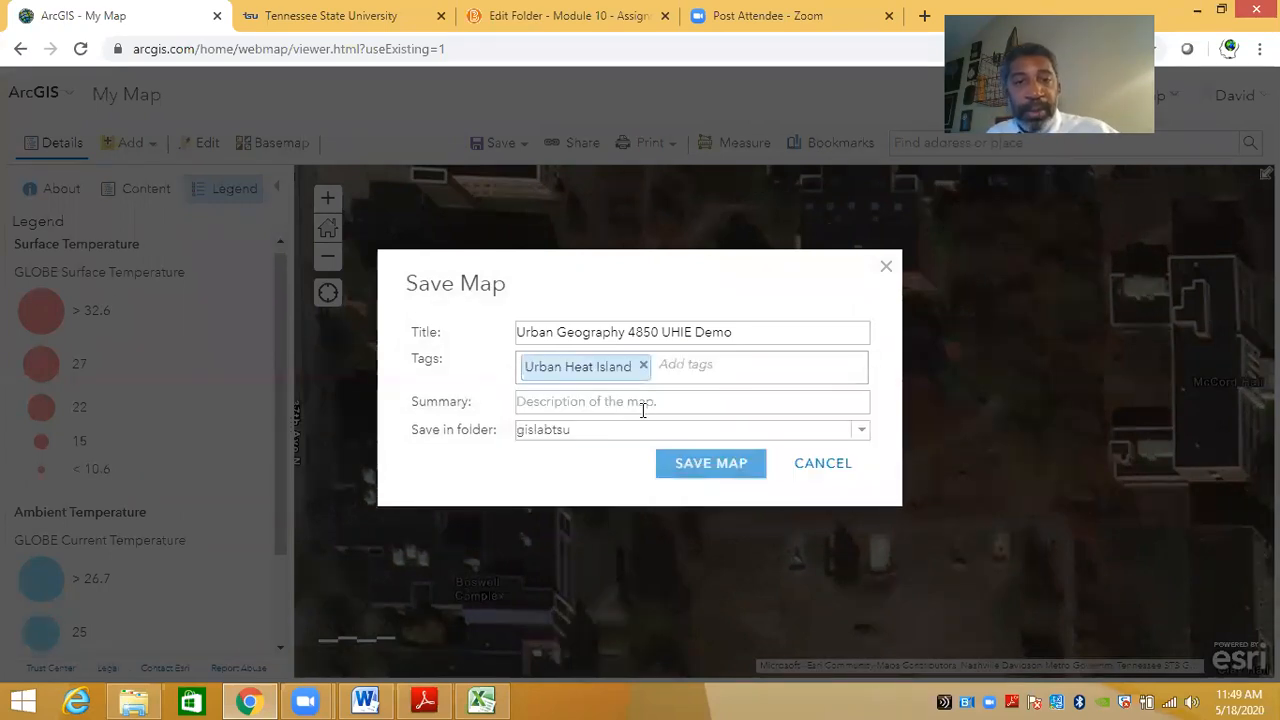
click(710, 466)
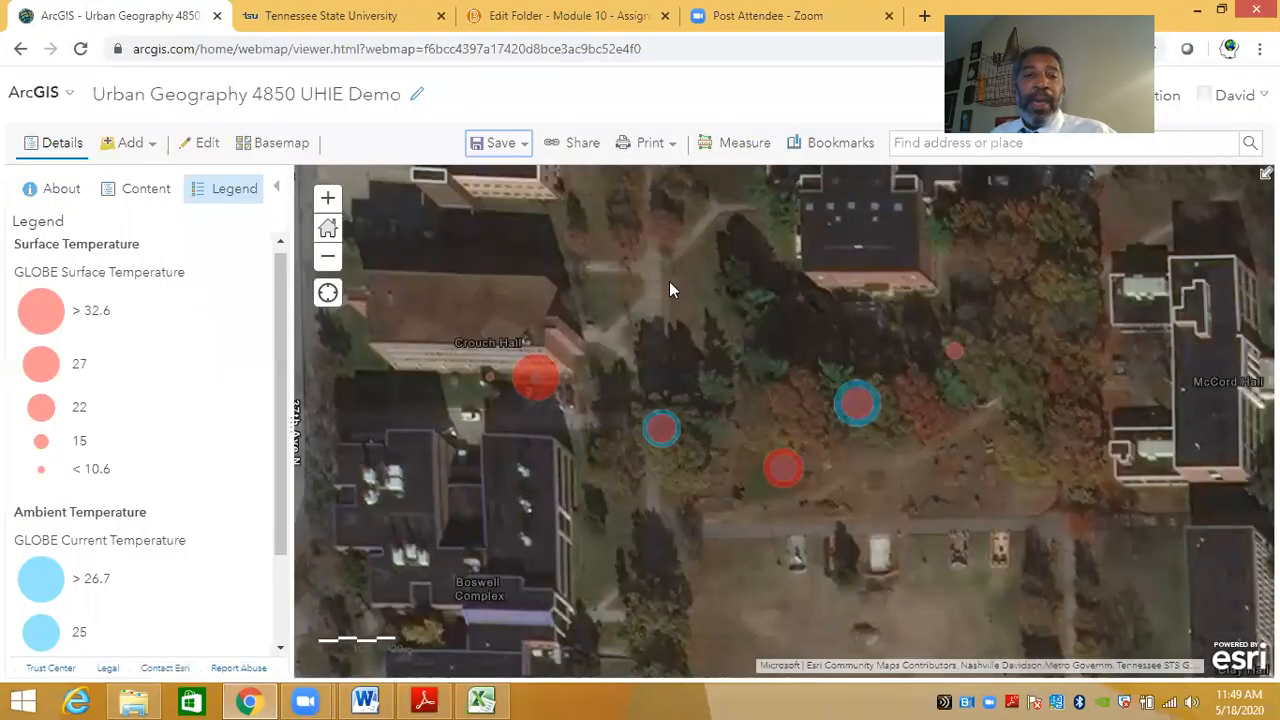
Share the saved map with Everyone (public).
click(580, 143)
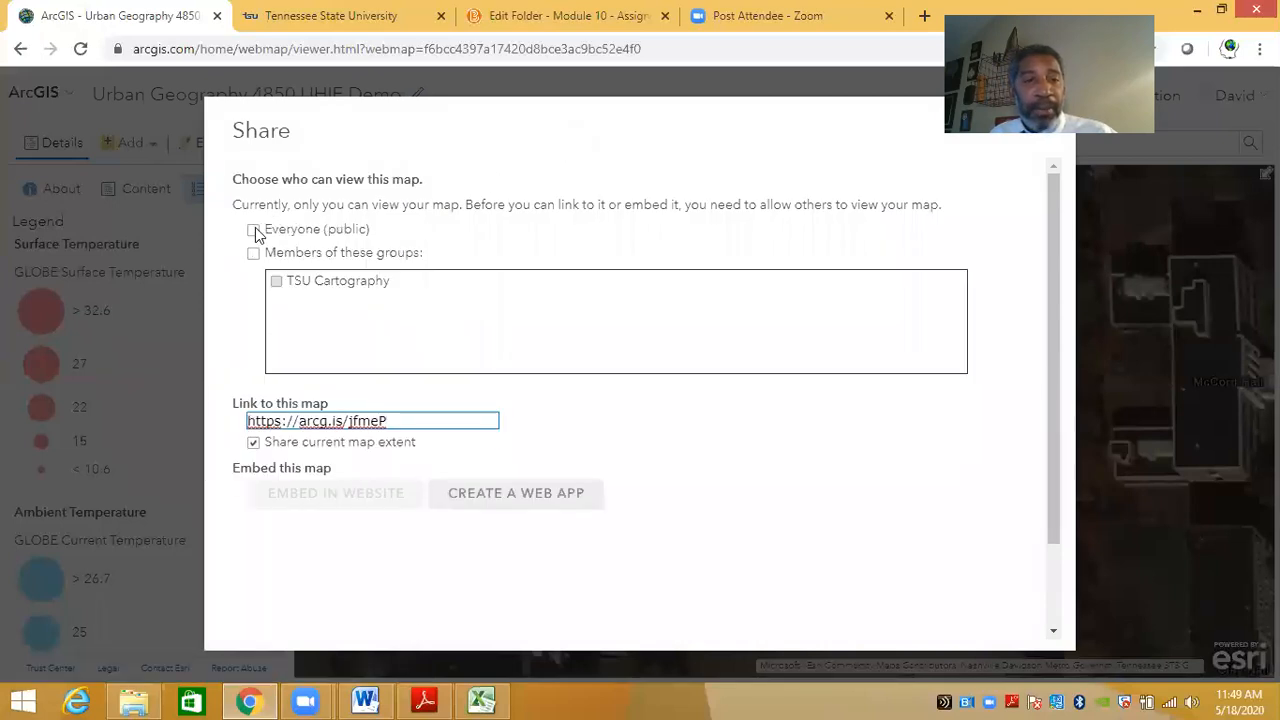
click(254, 229)
scroll(830, 470, down, 2)
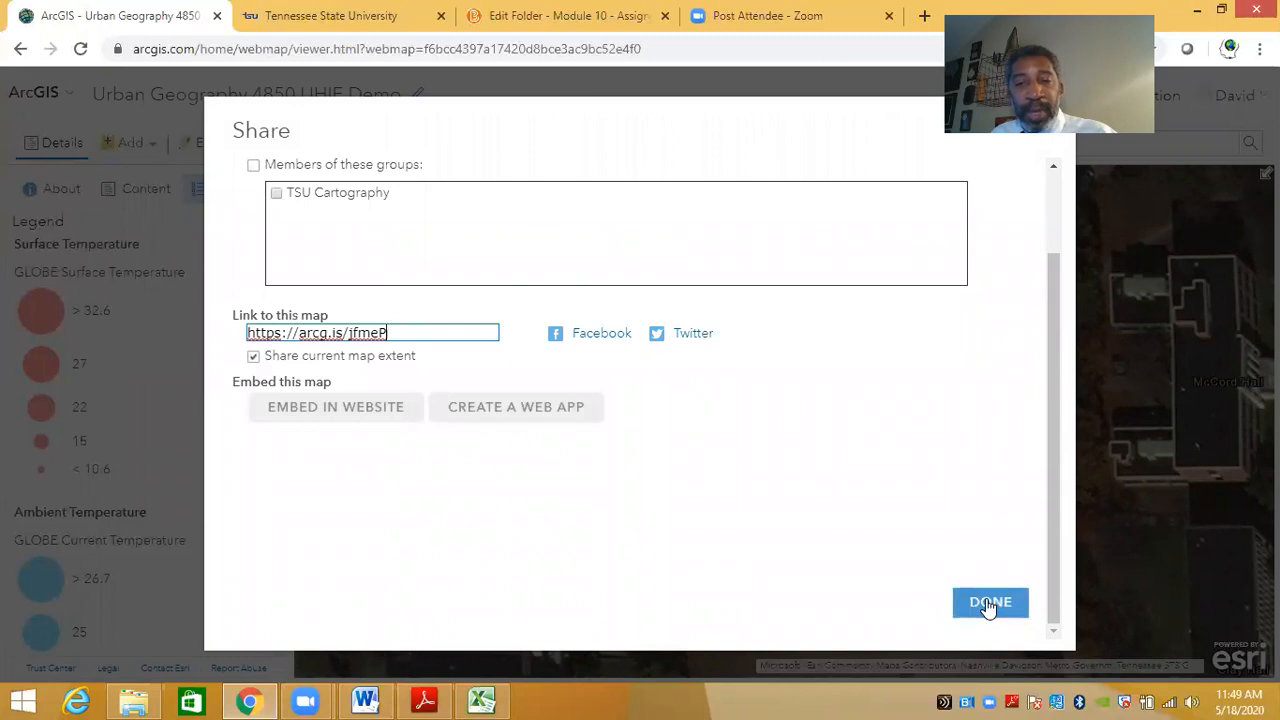
click(988, 603)
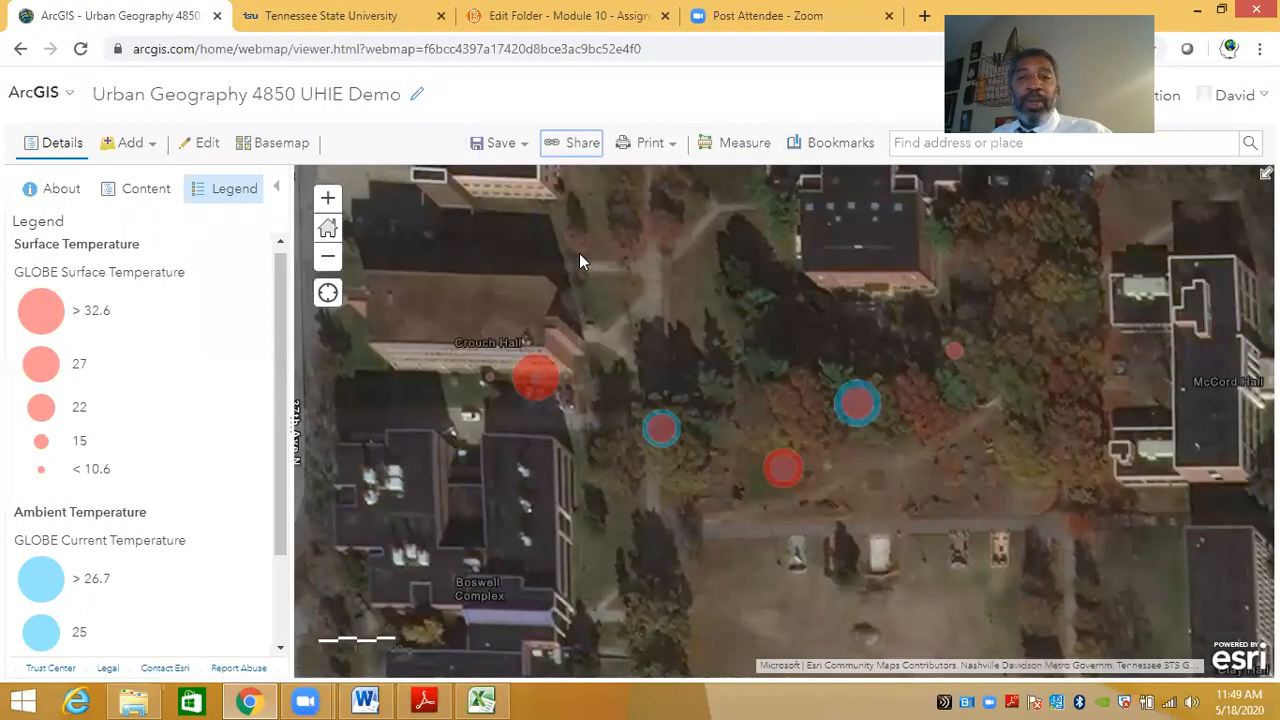
Review the map's sharing settings and its short link, leaving them as they are.
click(578, 146)
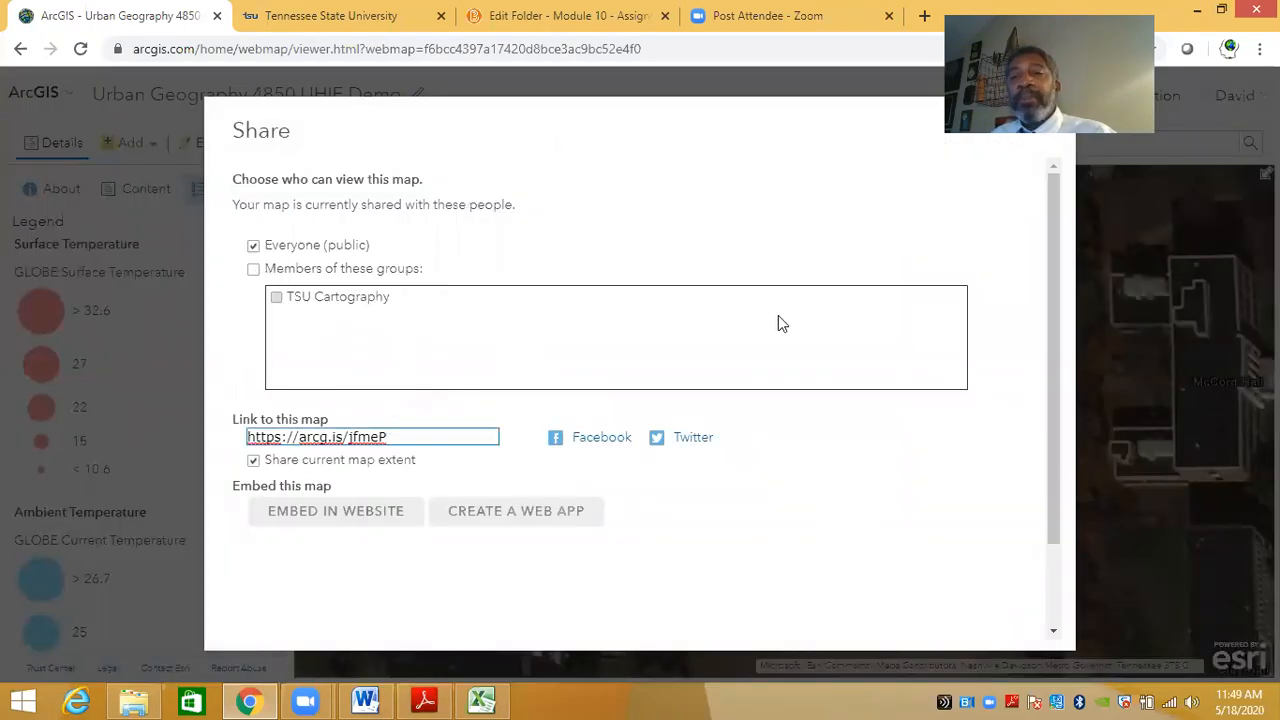
click(1111, 231)
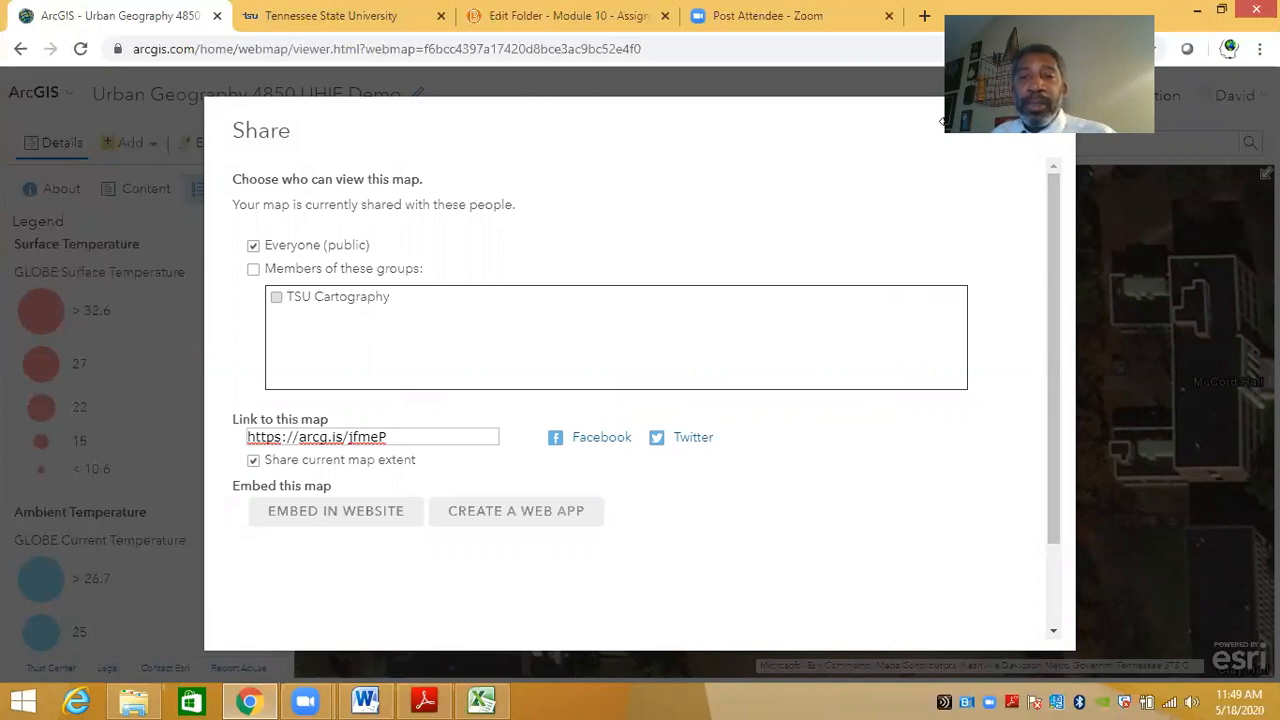
drag(950, 121, 1070, 136)
click(1059, 113)
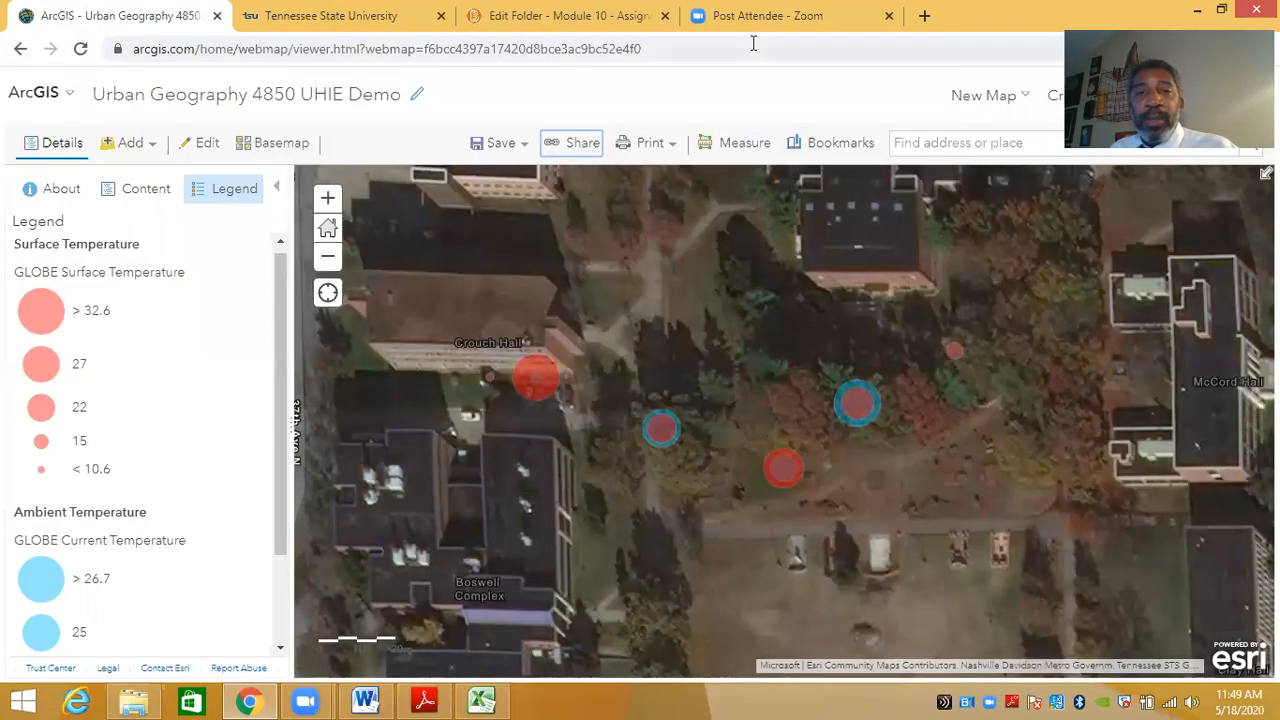